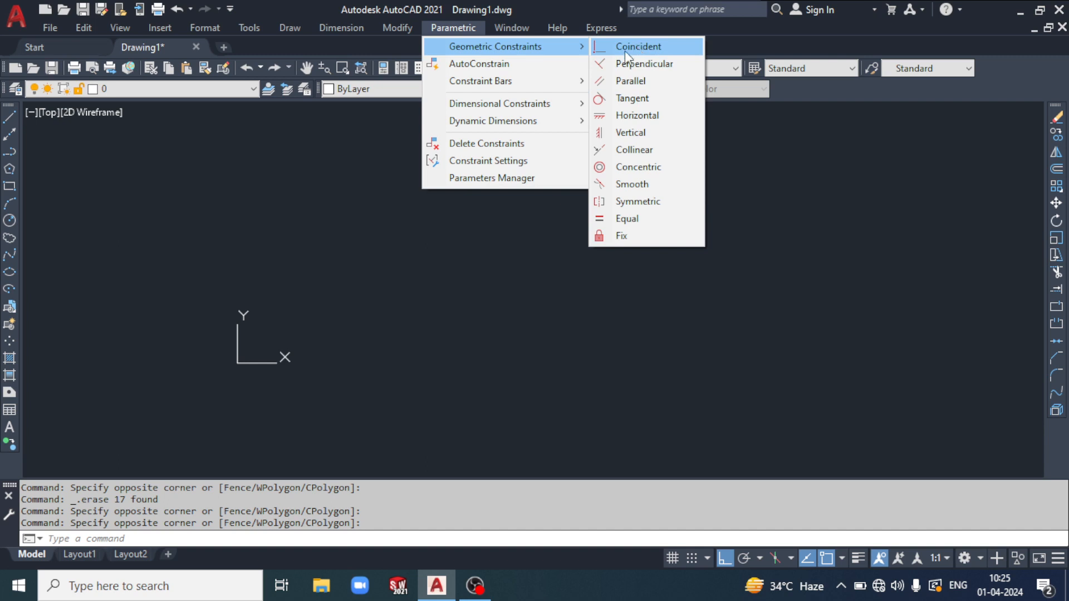
{"action": "mouse_move", "coordinate": [559, 50]}
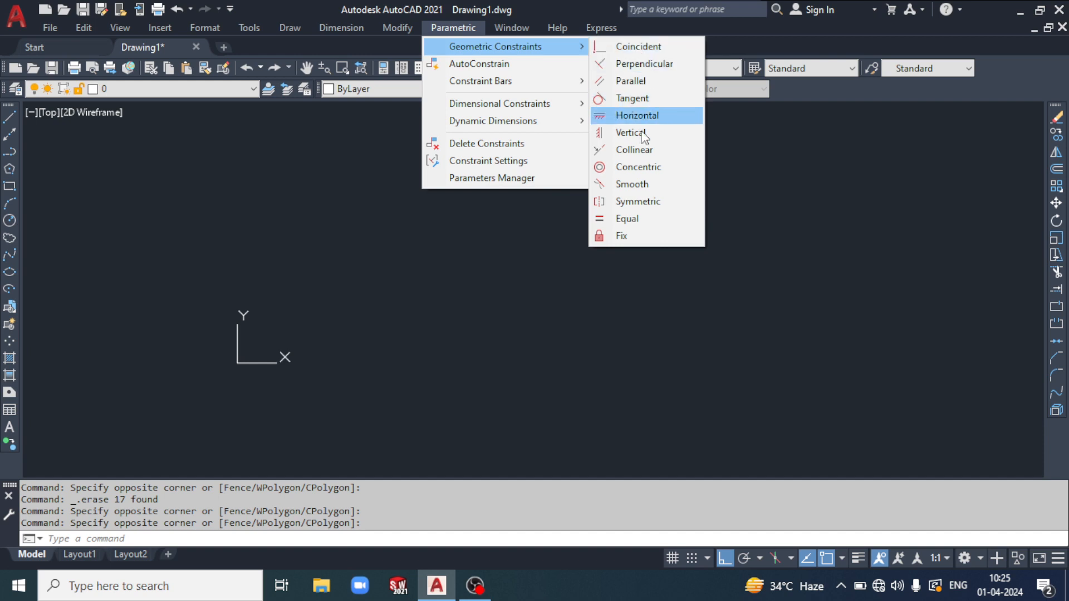
{"action": "left_click", "coordinate": [611, 296]}
{"action": "left_click", "coordinate": [496, 336]}
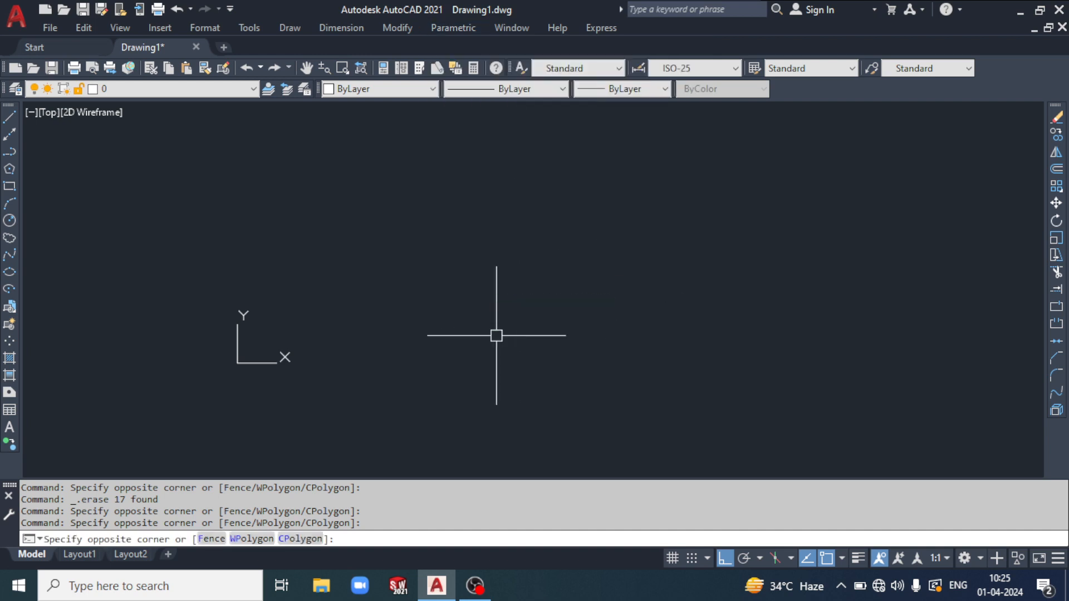
{"action": "left_click", "coordinate": [580, 280]}
{"action": "left_click", "coordinate": [519, 316]}
- Turn Ortho off and draw two separate slanted lines, one rising to the right and one falling to the right
{"action": "type", "text": "l"}
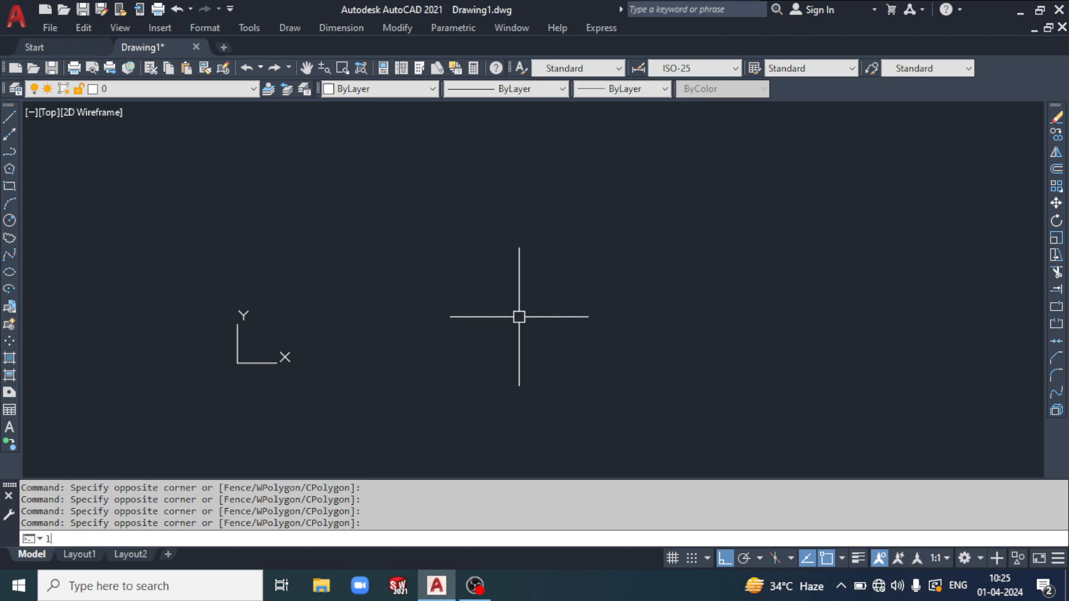
{"action": "key", "text": "Return"}
{"action": "left_click", "coordinate": [379, 353]}
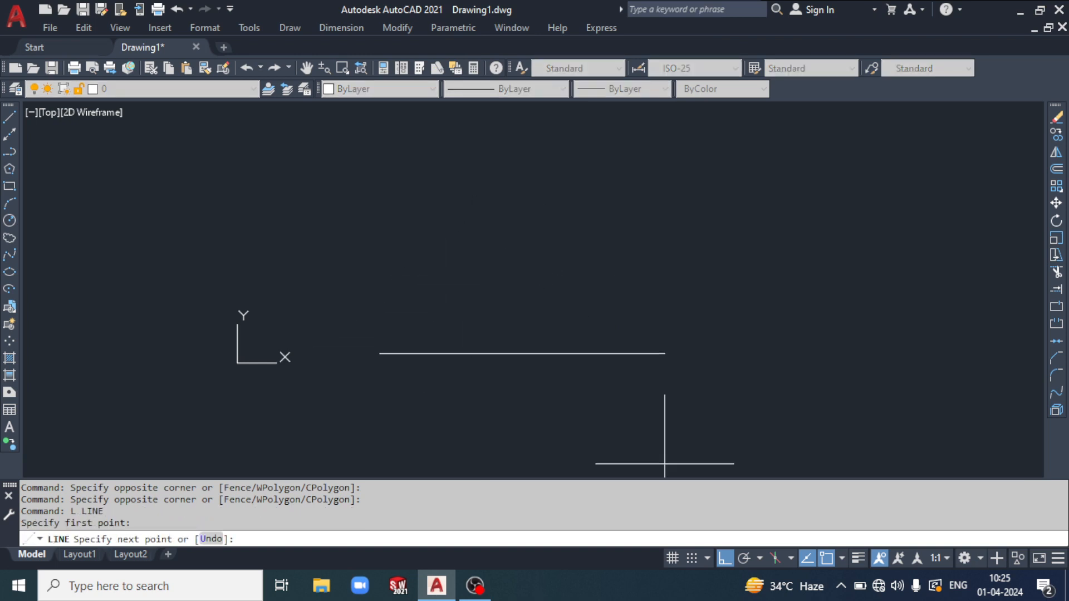
{"action": "key", "text": "F8"}
{"action": "left_click", "coordinate": [500, 214]}
{"action": "key", "text": "Return"}
{"action": "key", "text": "Return"}
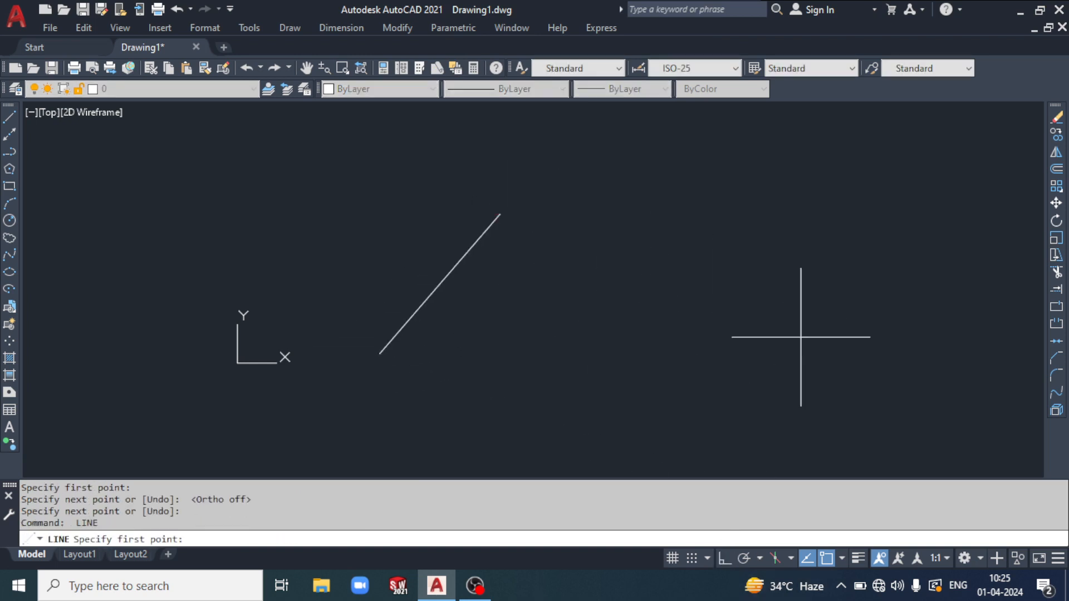
{"action": "left_click", "coordinate": [828, 357]}
{"action": "left_click", "coordinate": [726, 245]}
{"action": "key", "text": "Escape"}
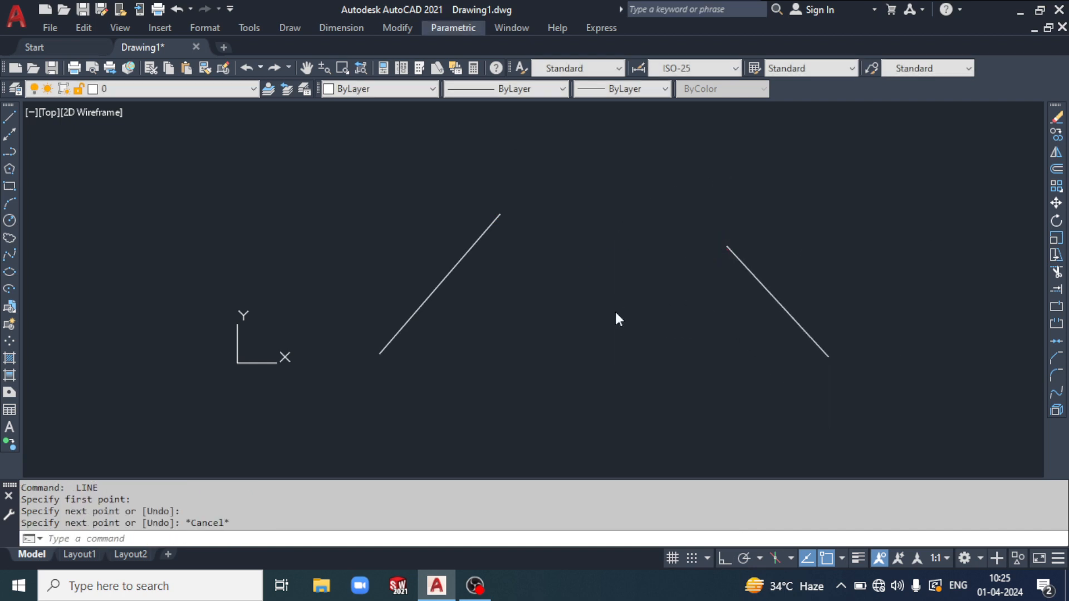
{"action": "left_click", "coordinate": [612, 331]}
{"action": "left_click", "coordinate": [736, 232]}
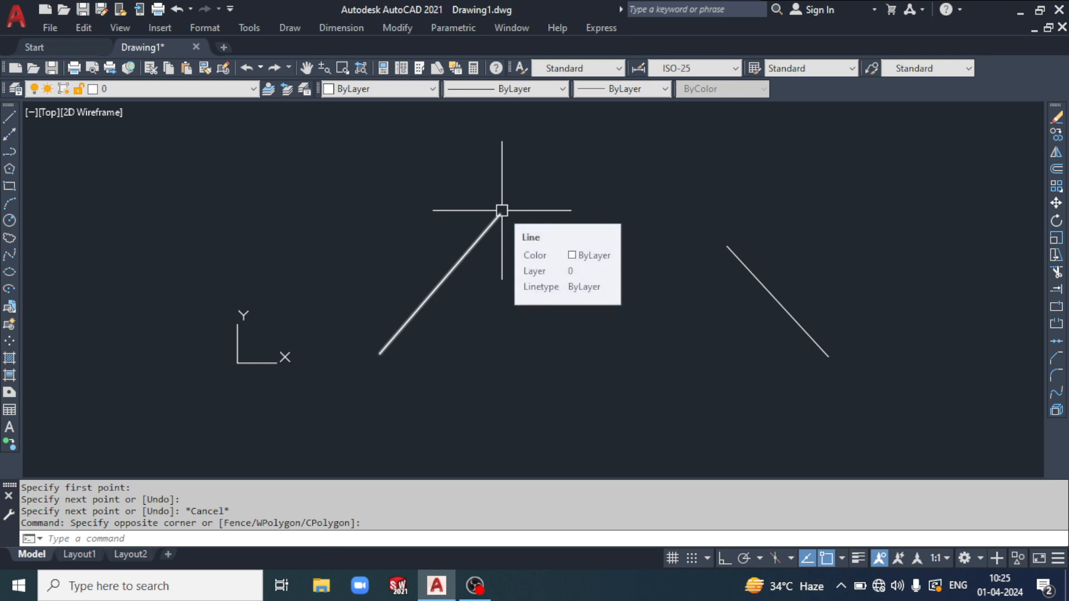
{"action": "left_click", "coordinate": [570, 230]}
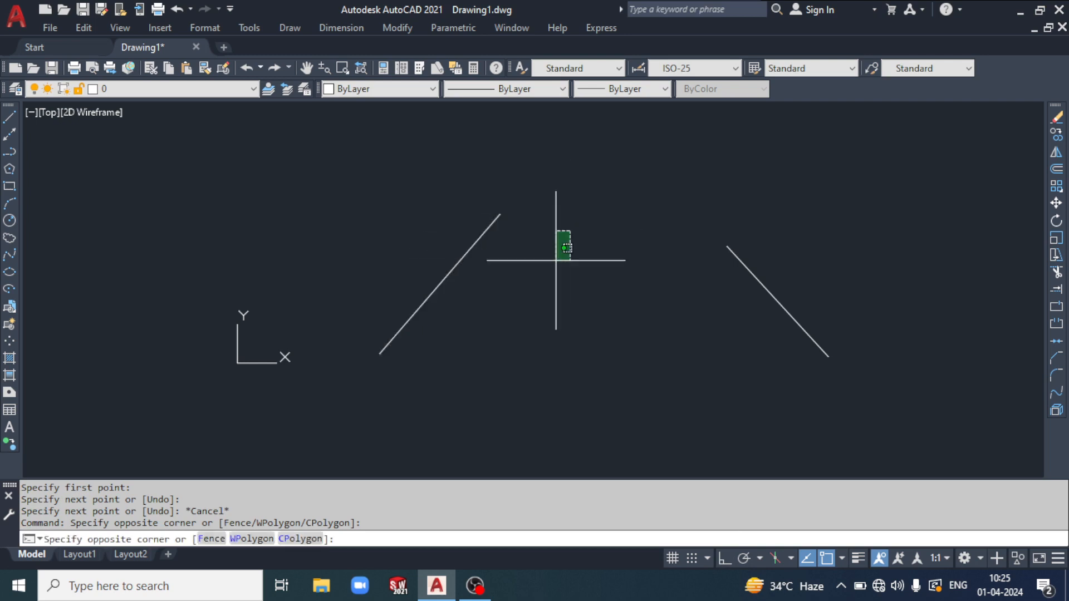
{"action": "left_click", "coordinate": [552, 259]}
- Apply a Coincident constraint that brings the left line's upper endpoint onto the right line's upper endpoint
{"action": "left_click", "coordinate": [453, 26]}
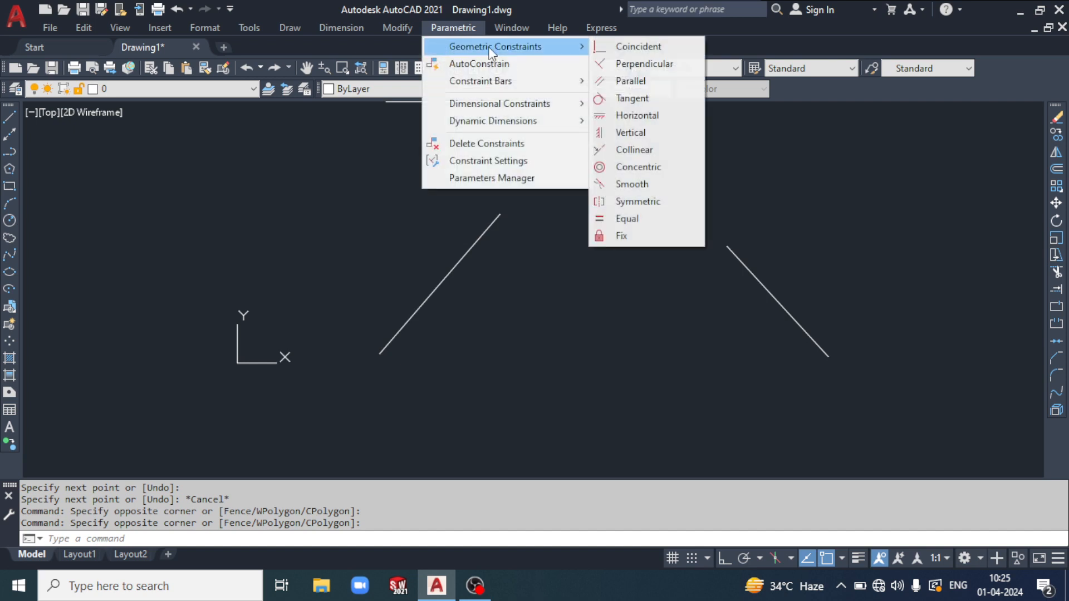
{"action": "left_click", "coordinate": [601, 28]}
{"action": "mouse_move", "coordinate": [453, 27]}
{"action": "mouse_move", "coordinate": [489, 45]}
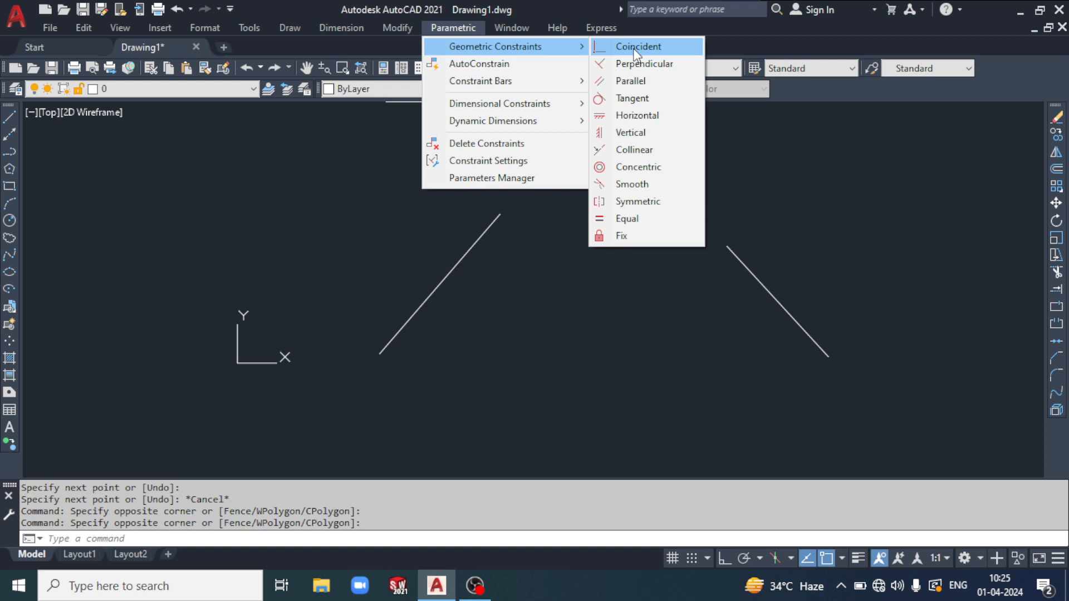
{"action": "left_click", "coordinate": [634, 48]}
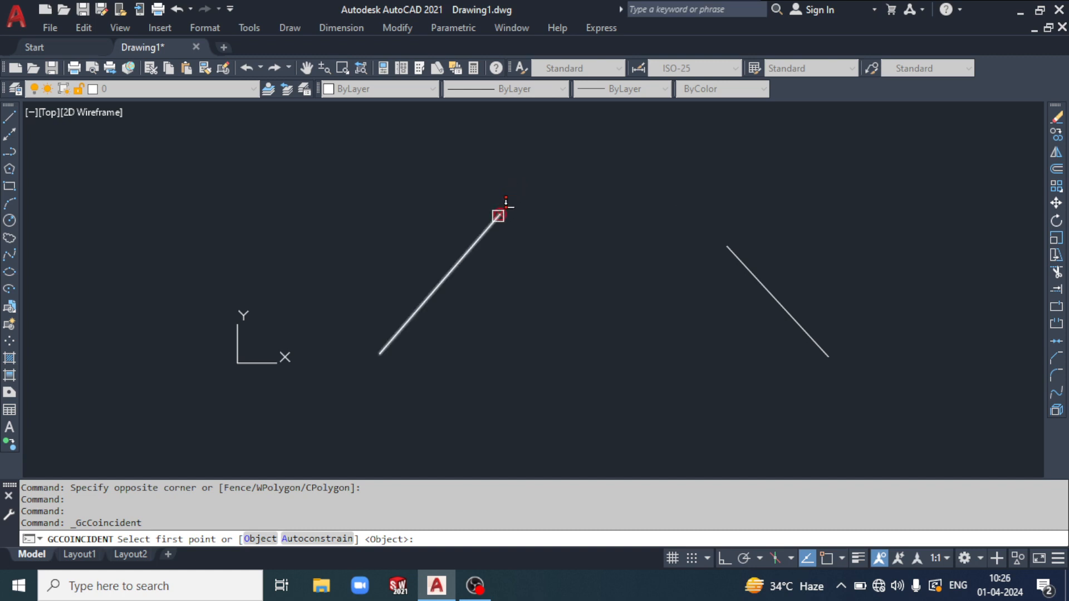
{"action": "left_click", "coordinate": [505, 207]}
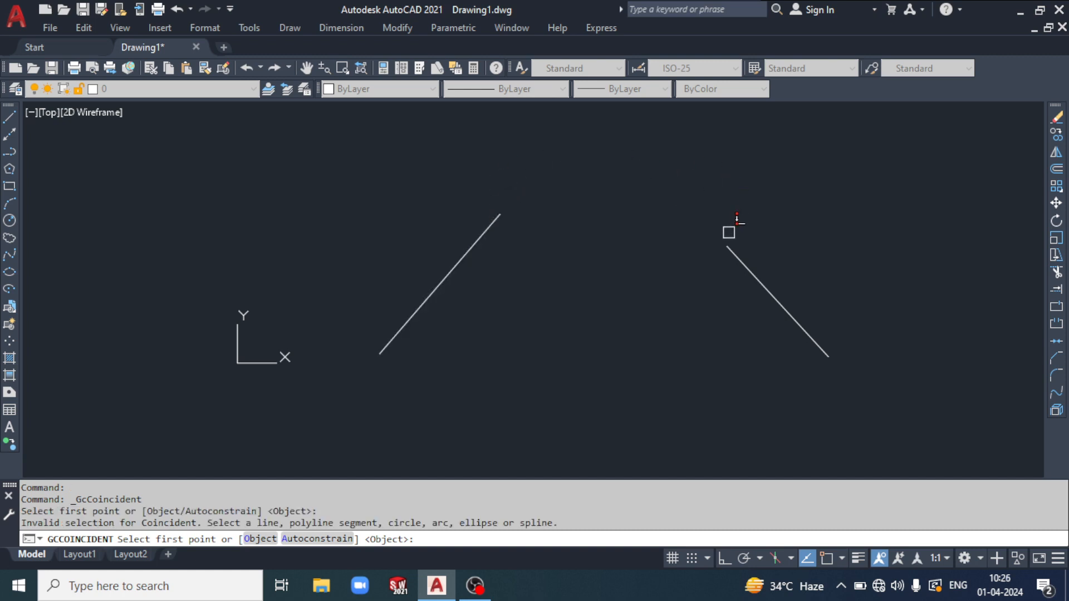
{"action": "left_click", "coordinate": [723, 242]}
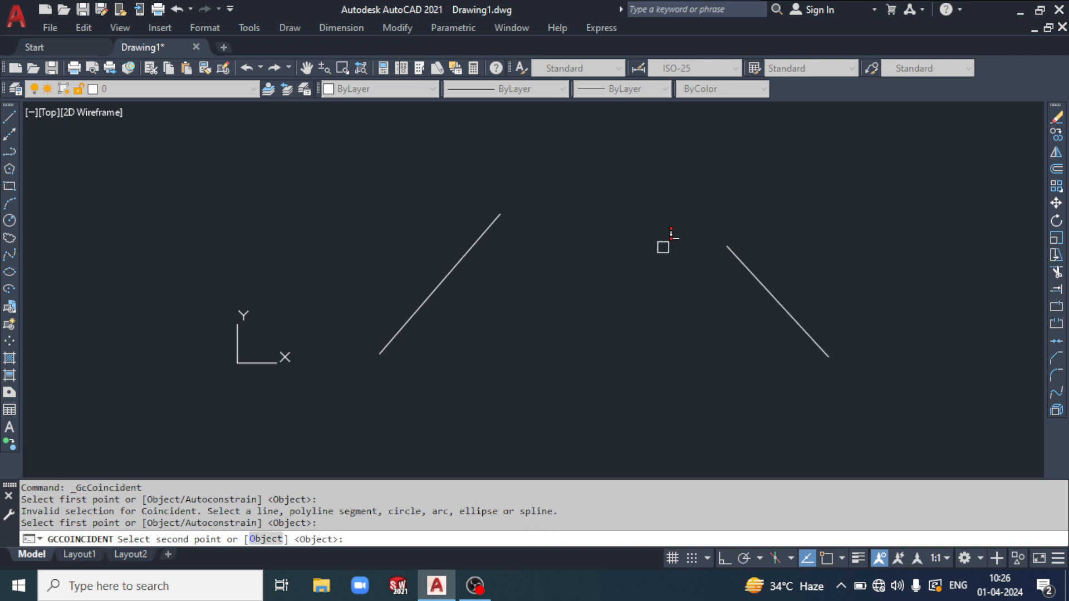
{"action": "left_click", "coordinate": [502, 214]}
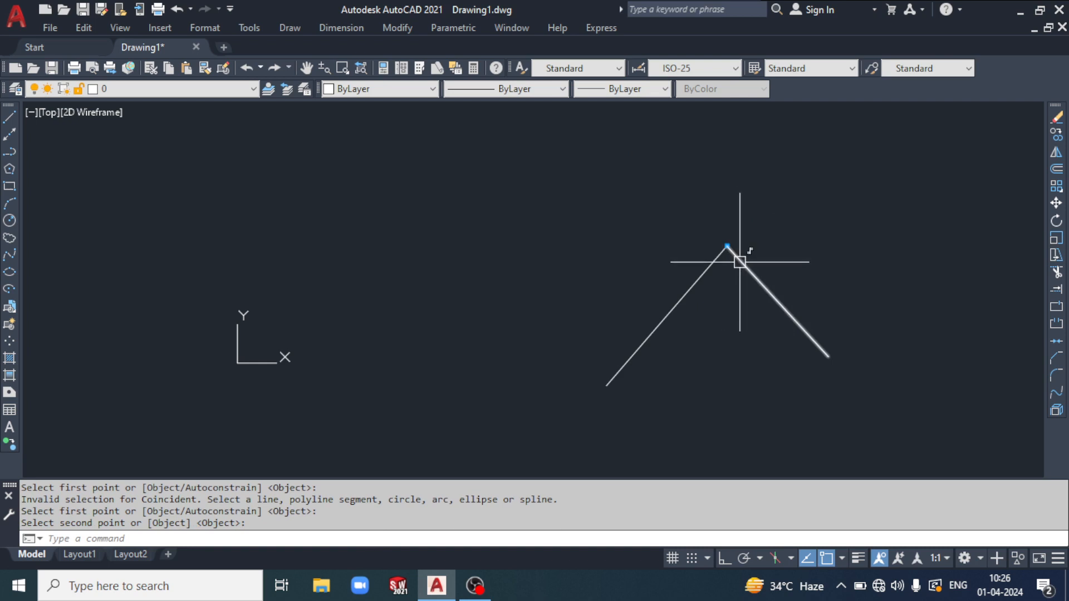
- Draw a circle in the empty area to the right of the two joined lines
{"action": "mouse_move", "coordinate": [740, 258]}
{"action": "middle_mouse_down"}
{"action": "mouse_move", "coordinate": [682, 277]}
{"action": "mouse_move", "coordinate": [587, 273]}
{"action": "middle_mouse_up"}
{"action": "left_click", "coordinate": [699, 258]}
{"action": "left_click", "coordinate": [656, 278]}
{"action": "middle_click_drag", "start_coordinate": [747, 245], "coordinate": [612, 245]}
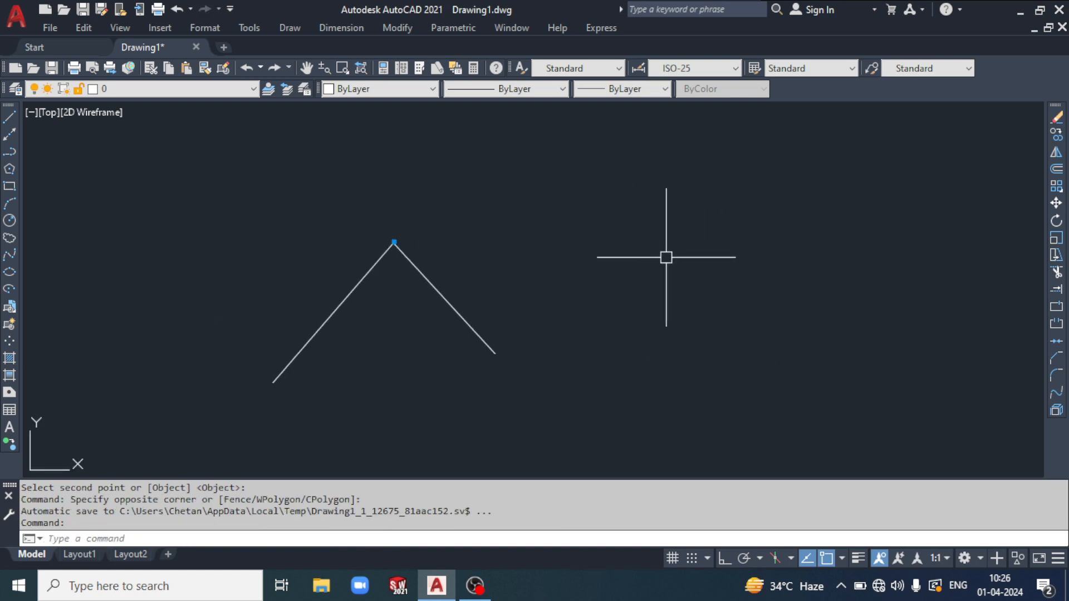
{"action": "type", "text": "c"}
{"action": "key", "text": "Return"}
{"action": "left_click", "coordinate": [747, 285]}
{"action": "left_click", "coordinate": [764, 337]}
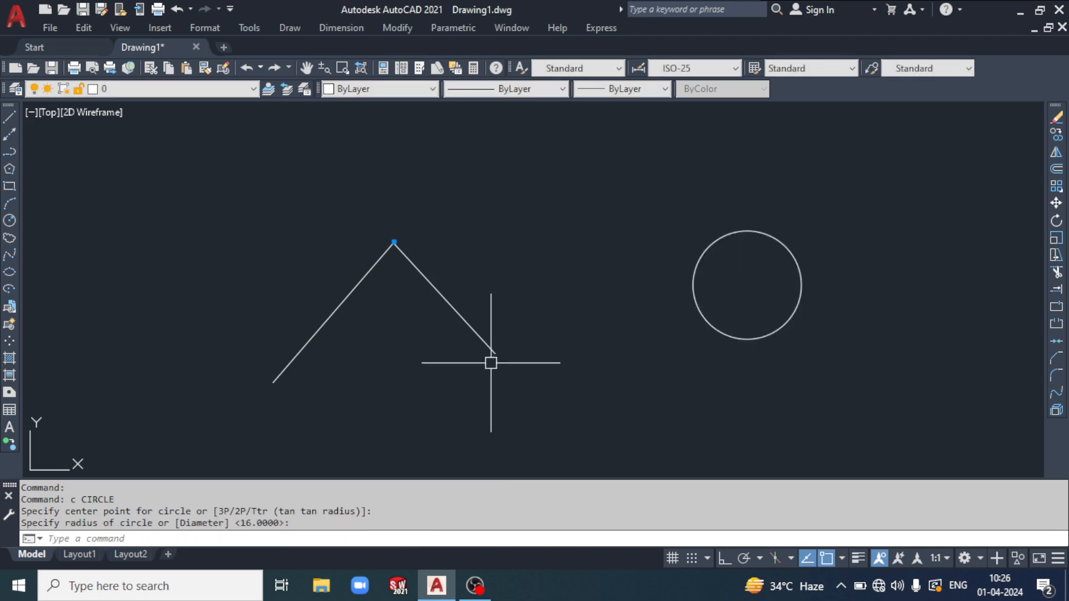
- Apply a Coincident constraint that brings the right line's lower endpoint onto the circle's center
{"action": "left_click", "coordinate": [440, 26]}
{"action": "mouse_move", "coordinate": [571, 48]}
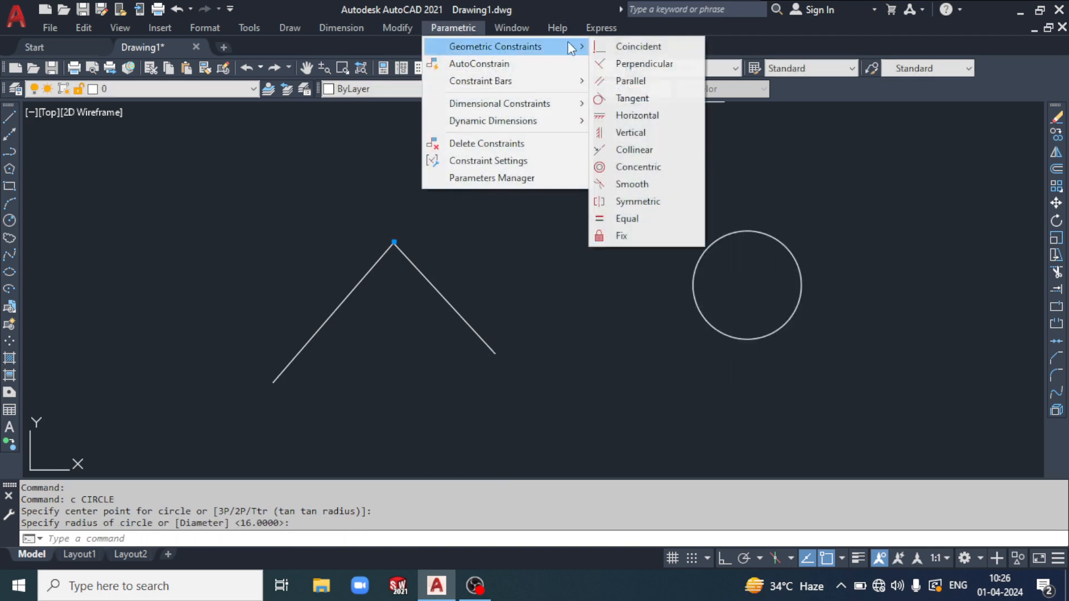
{"action": "left_click", "coordinate": [643, 49]}
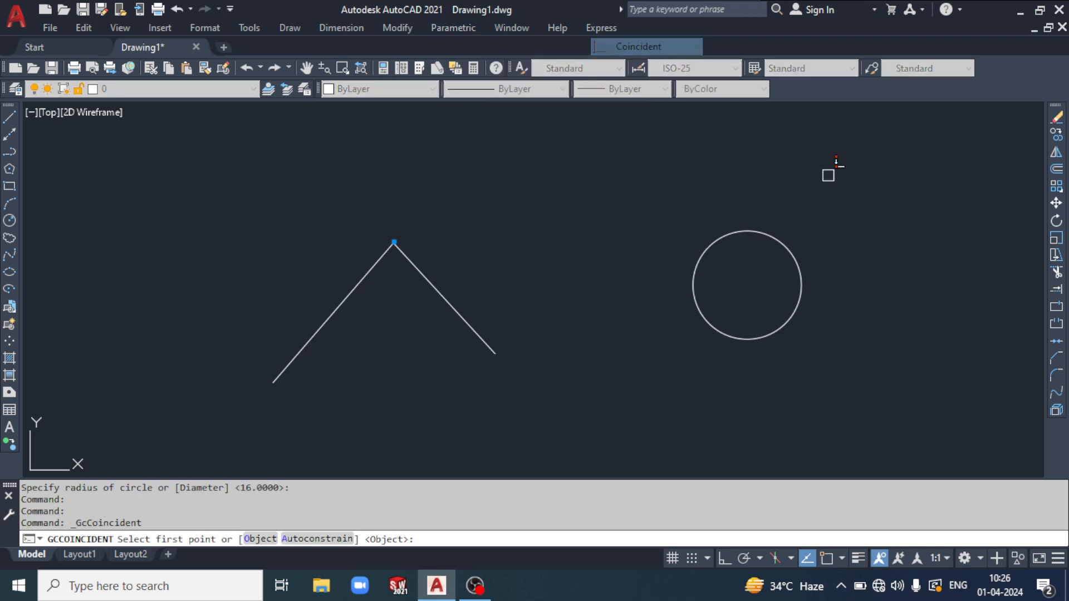
{"action": "left_click", "coordinate": [778, 235]}
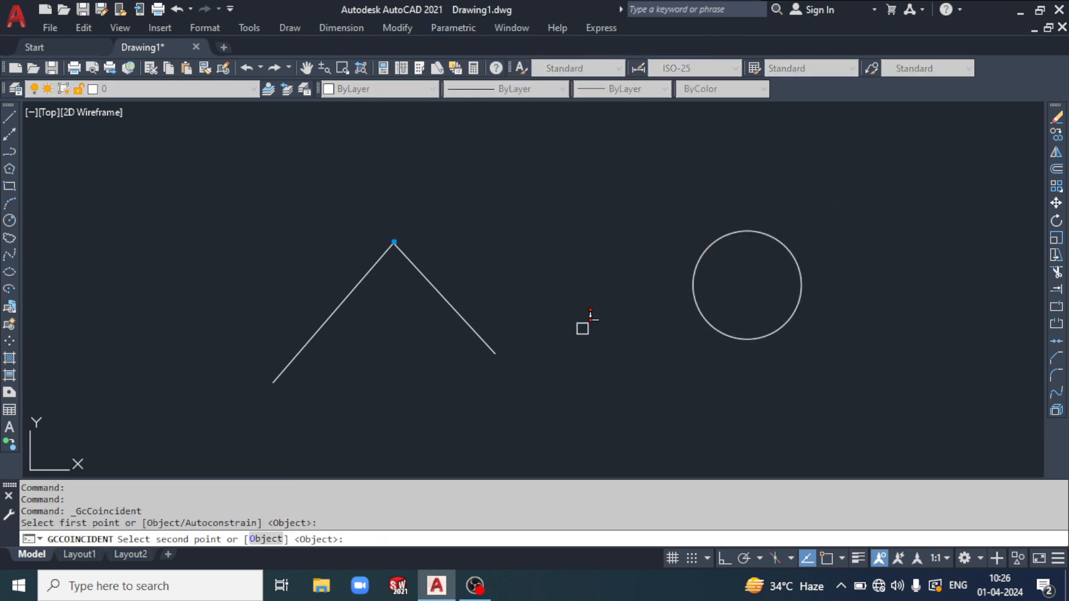
{"action": "left_click", "coordinate": [495, 352]}
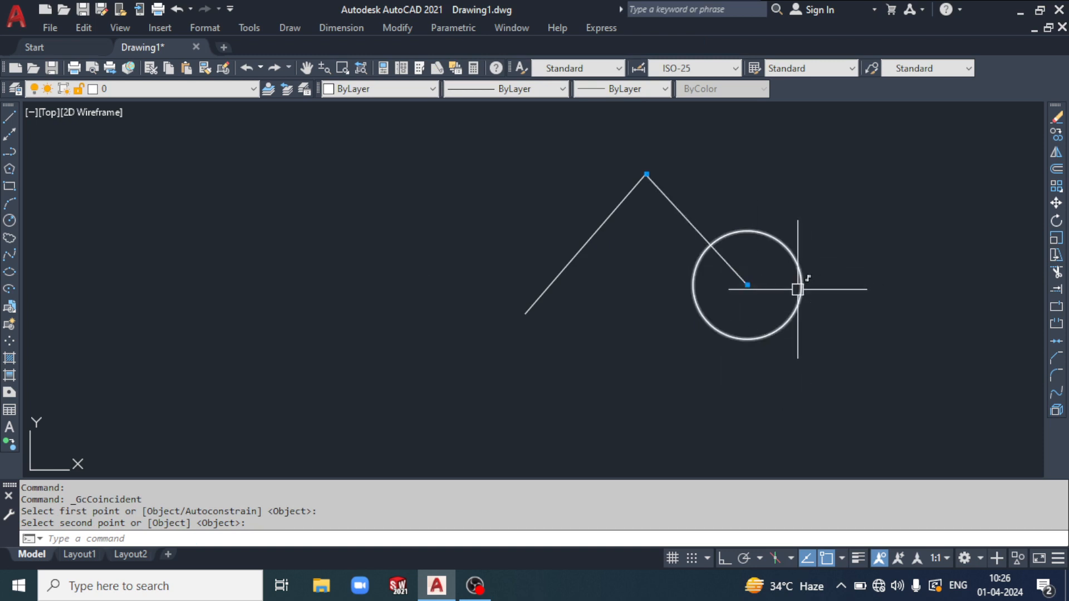
{"action": "middle_click_drag", "start_coordinate": [814, 286], "coordinate": [611, 311]}
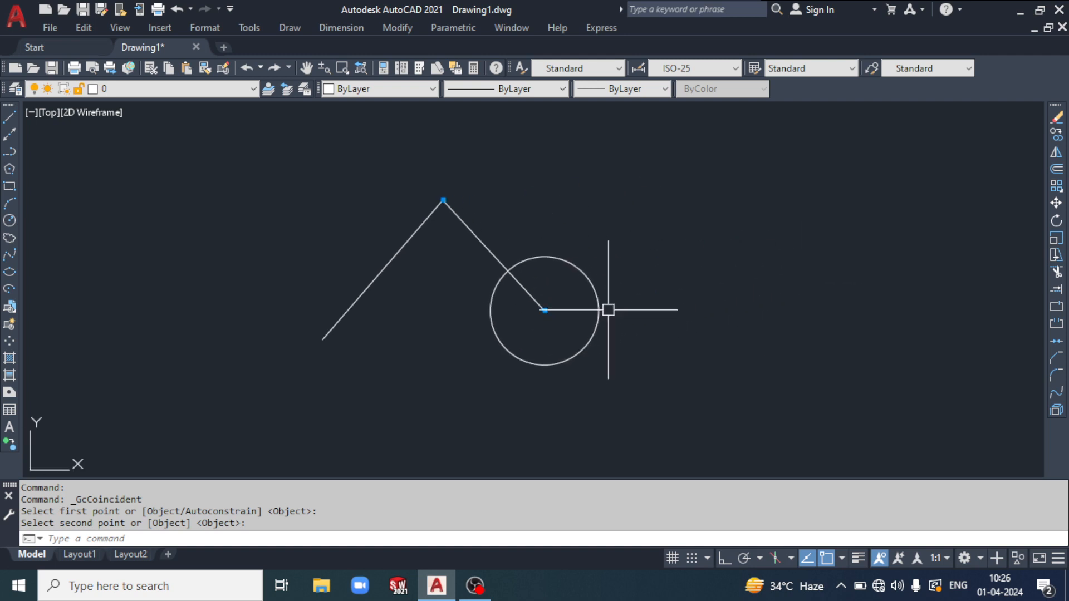
- Apply a Perpendicular constraint to the two joined lines, picking the line attached to the circle first
{"action": "left_click", "coordinate": [453, 27]}
{"action": "mouse_move", "coordinate": [545, 46]}
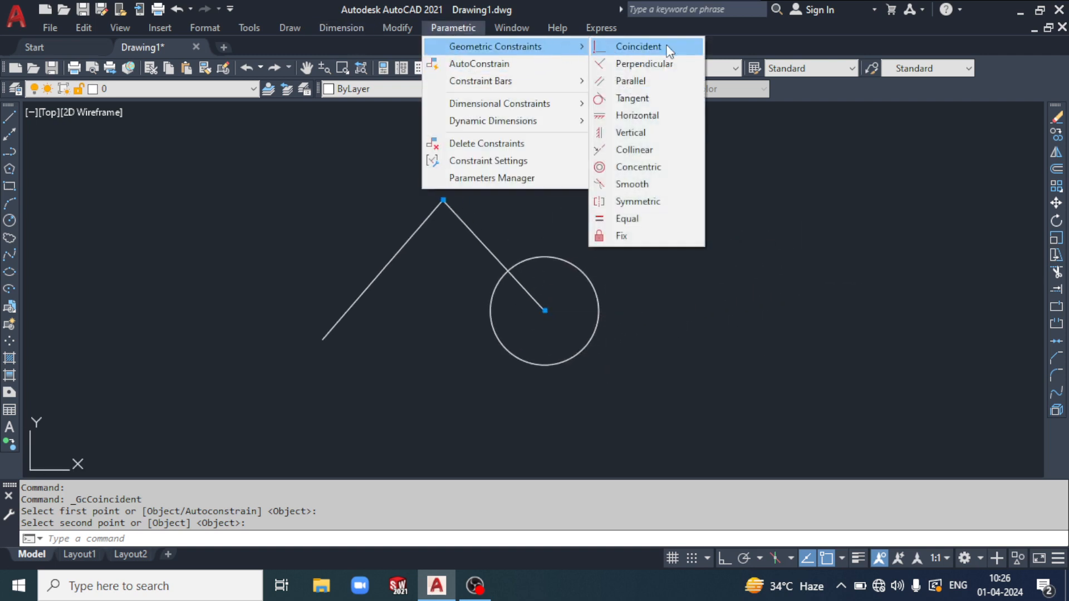
{"action": "left_click", "coordinate": [627, 64]}
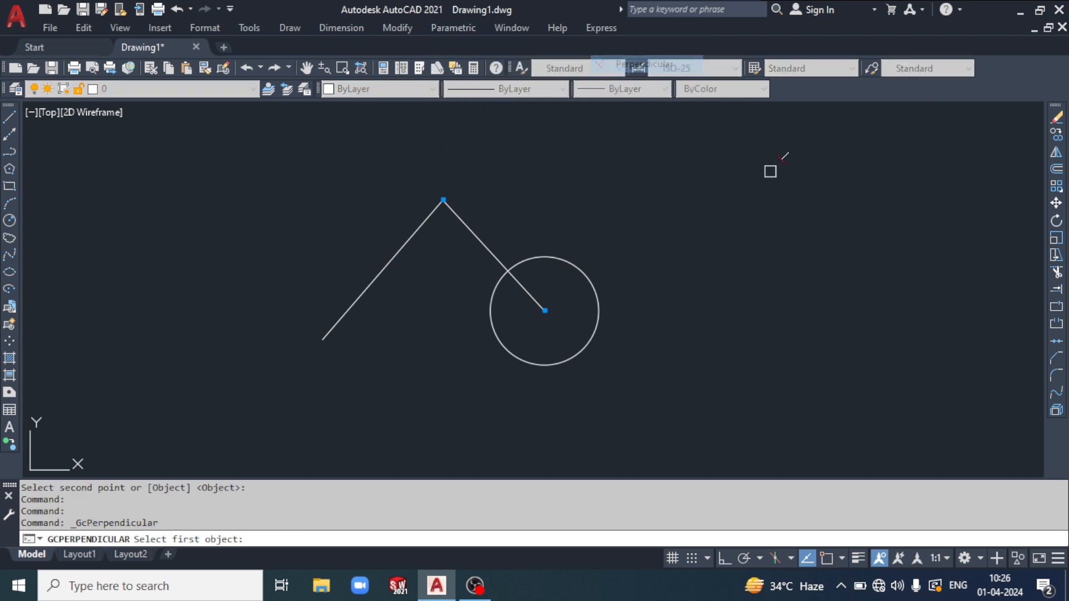
{"action": "left_click", "coordinate": [483, 241]}
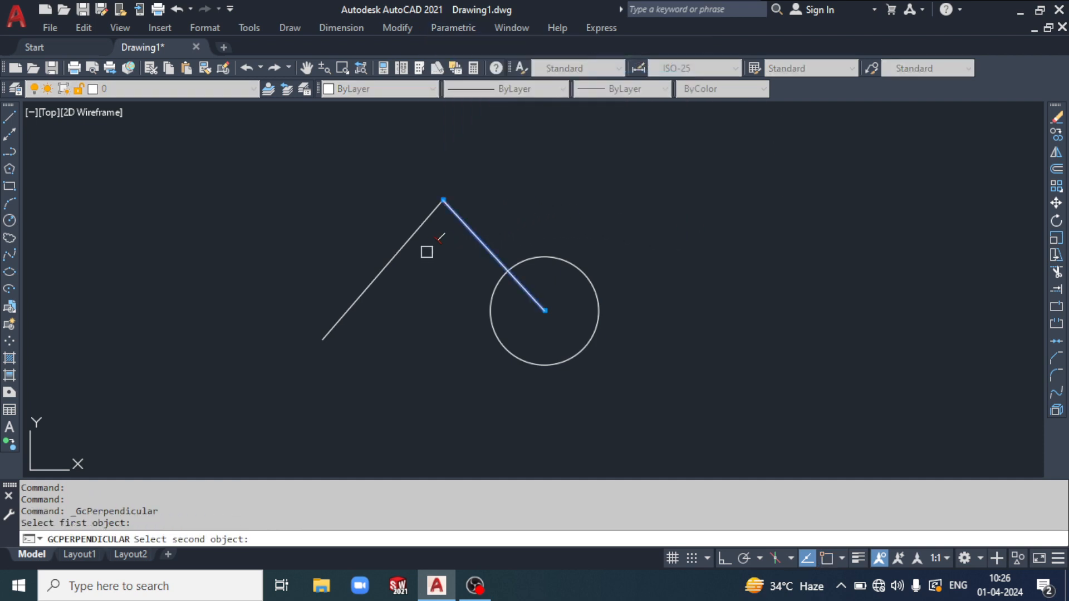
{"action": "left_click", "coordinate": [398, 254]}
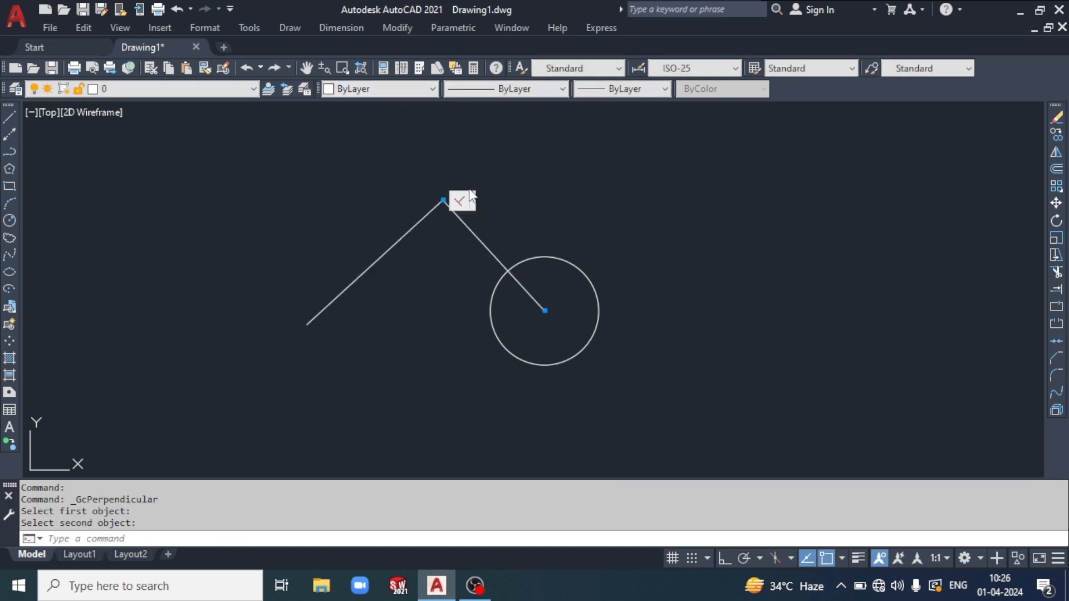
{"action": "middle_click_drag", "start_coordinate": [494, 203], "coordinate": [376, 206]}
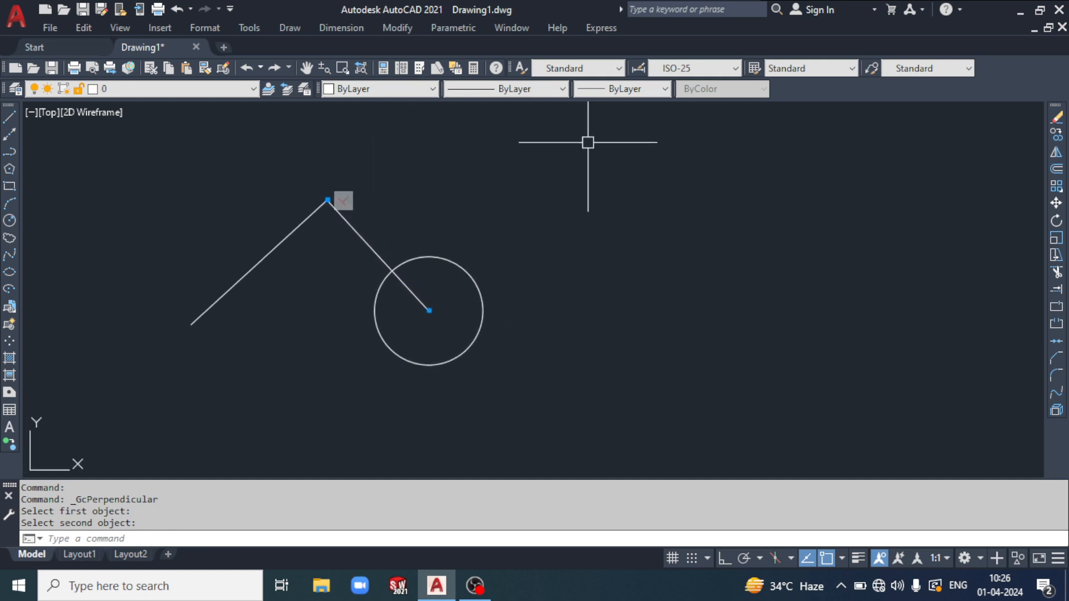
{"action": "left_click", "coordinate": [439, 29]}
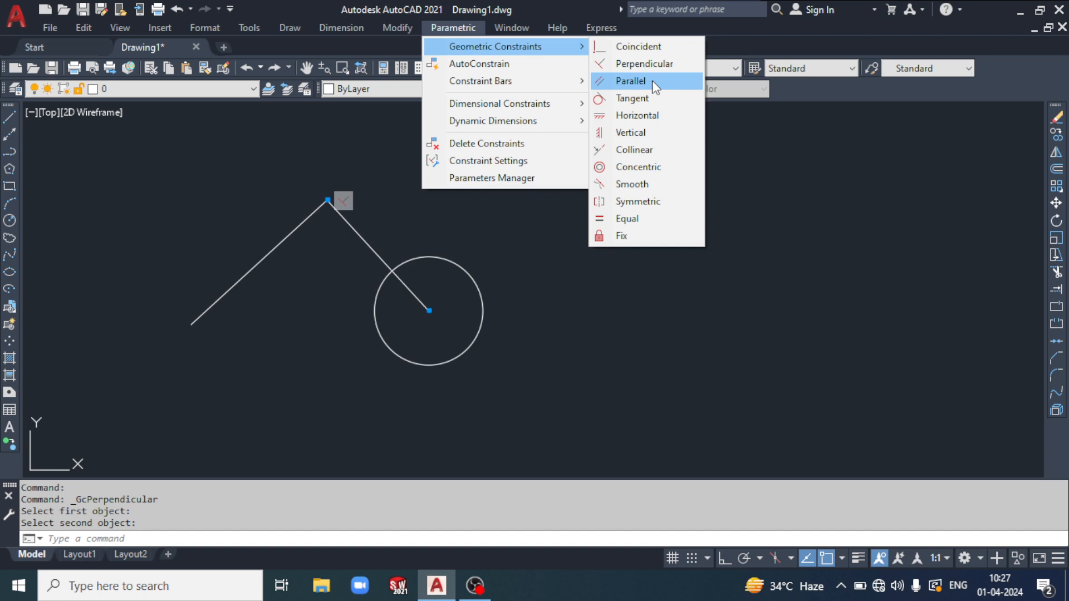
{"action": "left_click", "coordinate": [785, 367]}
{"action": "middle_click_drag", "start_coordinate": [654, 288], "coordinate": [359, 313]}
{"action": "left_click", "coordinate": [358, 313]}
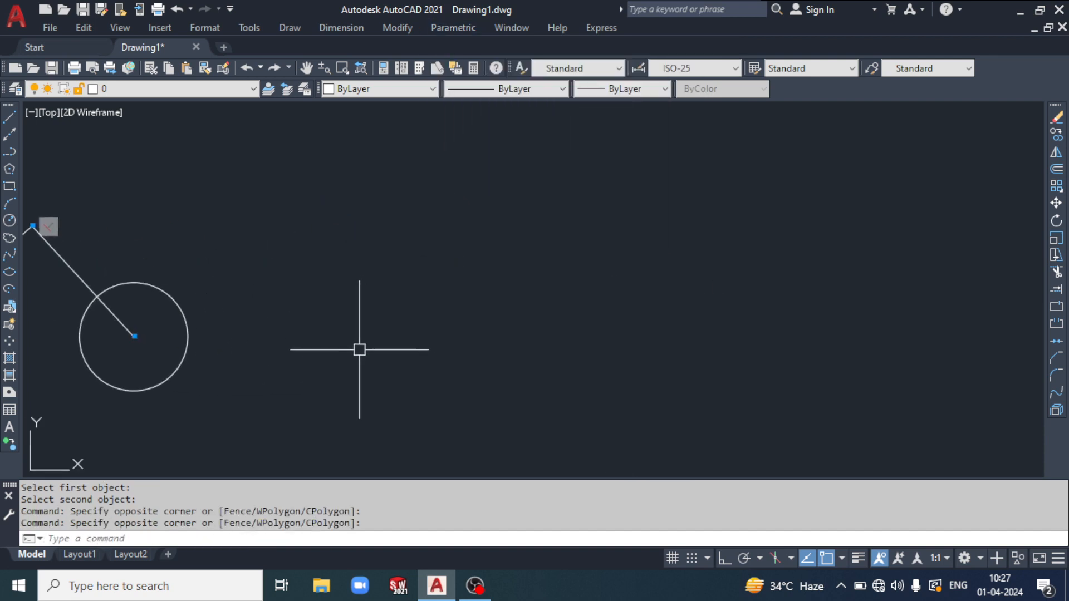
- Draw a separate line rising to the right in the empty area beside the circle
{"action": "type", "text": "L"}
{"action": "key", "text": "Return"}
{"action": "left_click", "coordinate": [373, 368]}
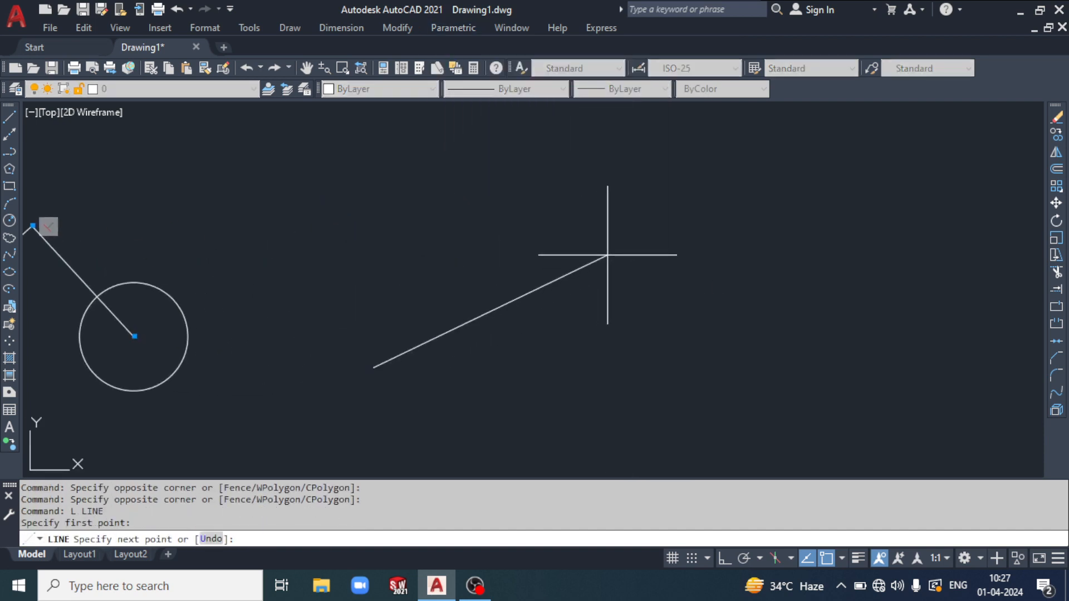
{"action": "left_click", "coordinate": [608, 253]}
{"action": "key", "text": "Return"}
- Draw a steep line falling to the right of the new line and a nearly horizontal line below it
{"action": "middle_click_drag", "start_coordinate": [733, 306], "coordinate": [575, 269]}
{"action": "key", "text": "Return"}
{"action": "left_click", "coordinate": [523, 244]}
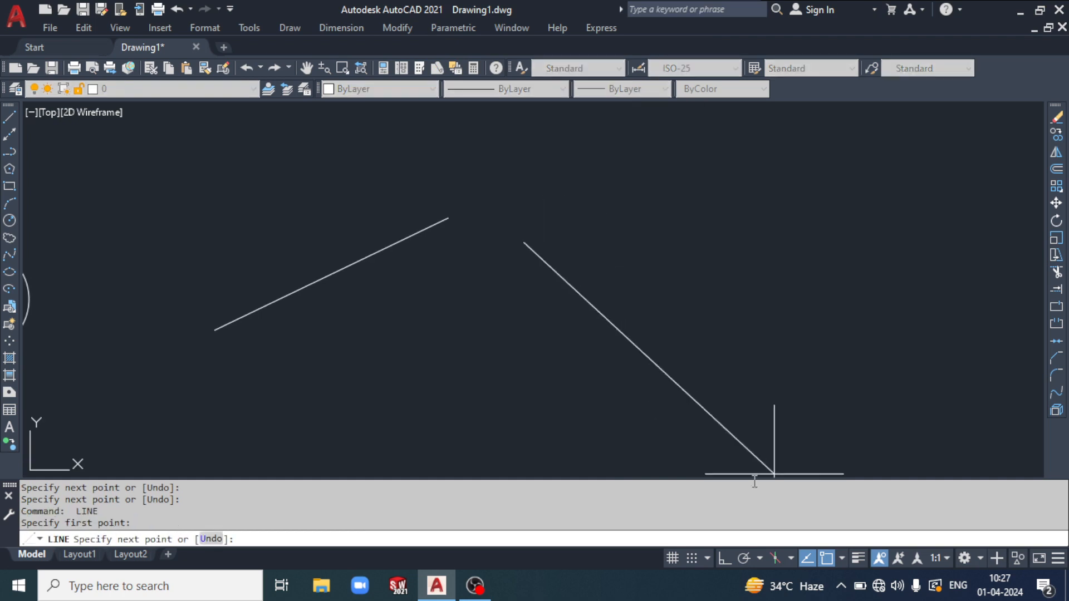
{"action": "left_click", "coordinate": [675, 429]}
{"action": "key", "text": "Return"}
{"action": "key", "text": "Return"}
{"action": "left_click", "coordinate": [569, 415]}
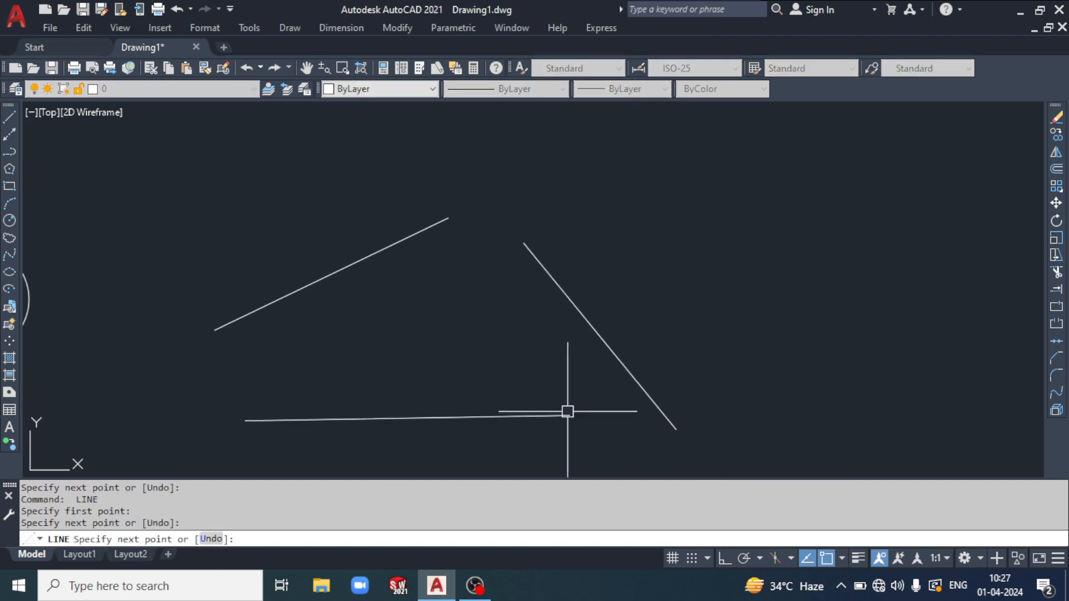
{"action": "key", "text": "Return"}
{"action": "middle_click_drag", "start_coordinate": [702, 298], "coordinate": [727, 248]}
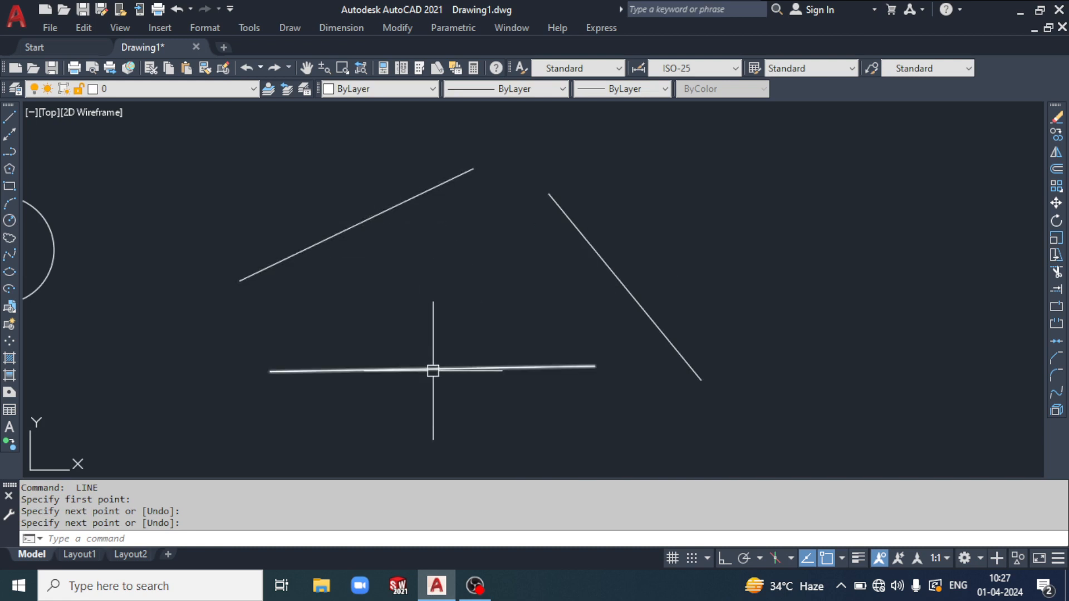
- Apply a Parallel constraint to the upper rising line and the nearly horizontal line below it, picking the upper line first
{"action": "mouse_move", "coordinate": [433, 370]}
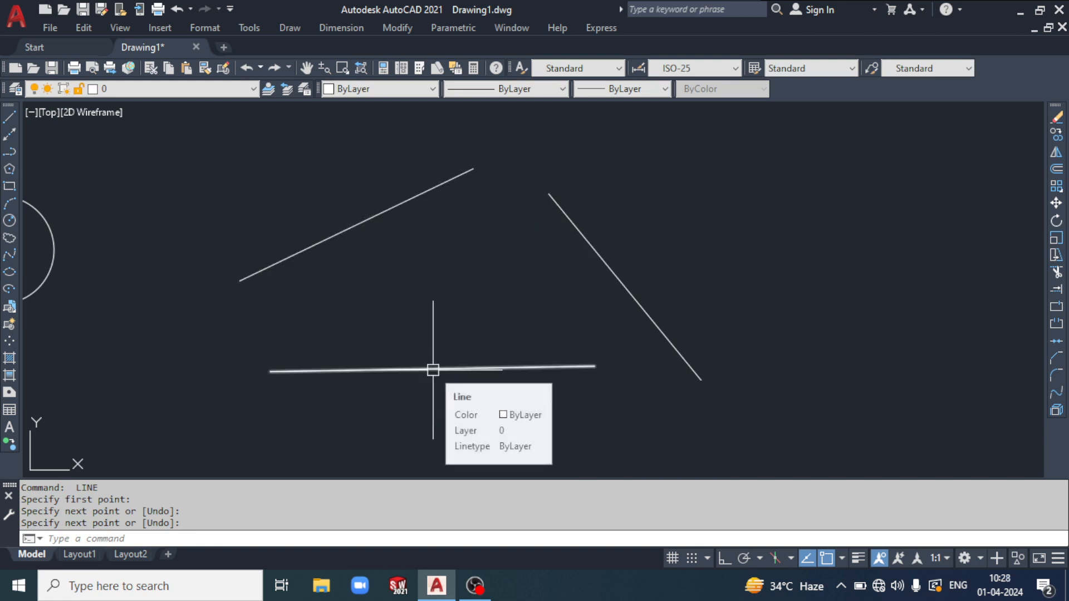
{"action": "left_click", "coordinate": [859, 234]}
{"action": "left_click", "coordinate": [453, 27]}
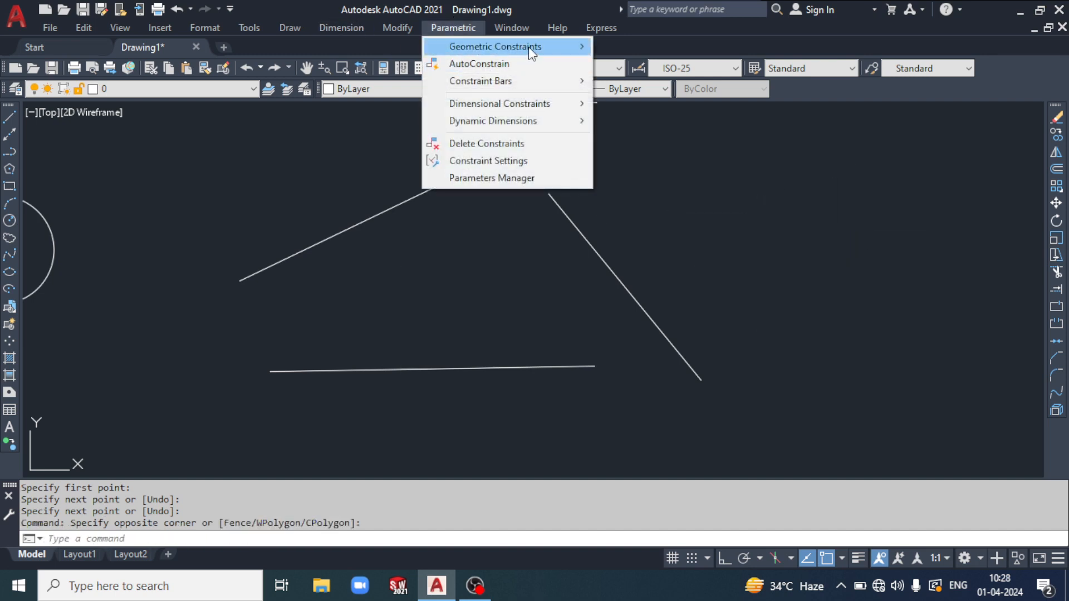
{"action": "mouse_move", "coordinate": [528, 47]}
{"action": "left_click", "coordinate": [645, 81]}
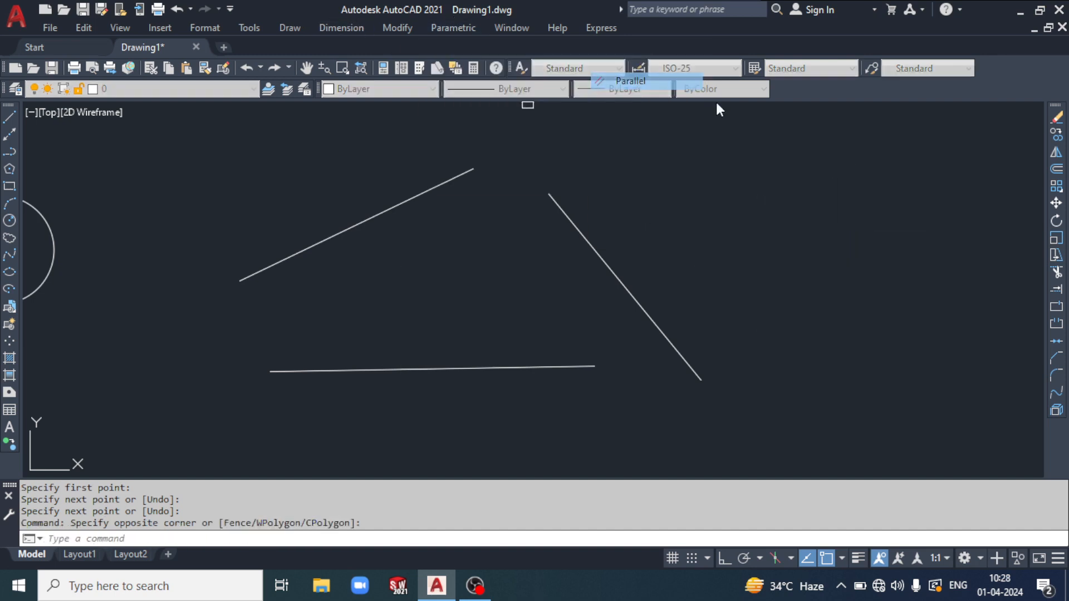
{"action": "left_click", "coordinate": [368, 219]}
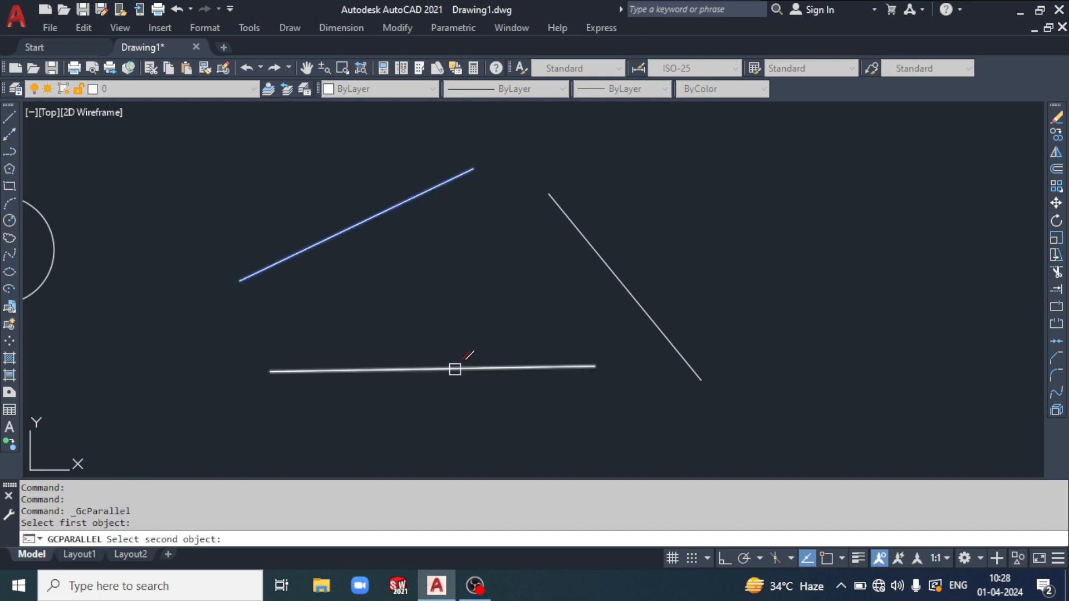
{"action": "left_click", "coordinate": [453, 368]}
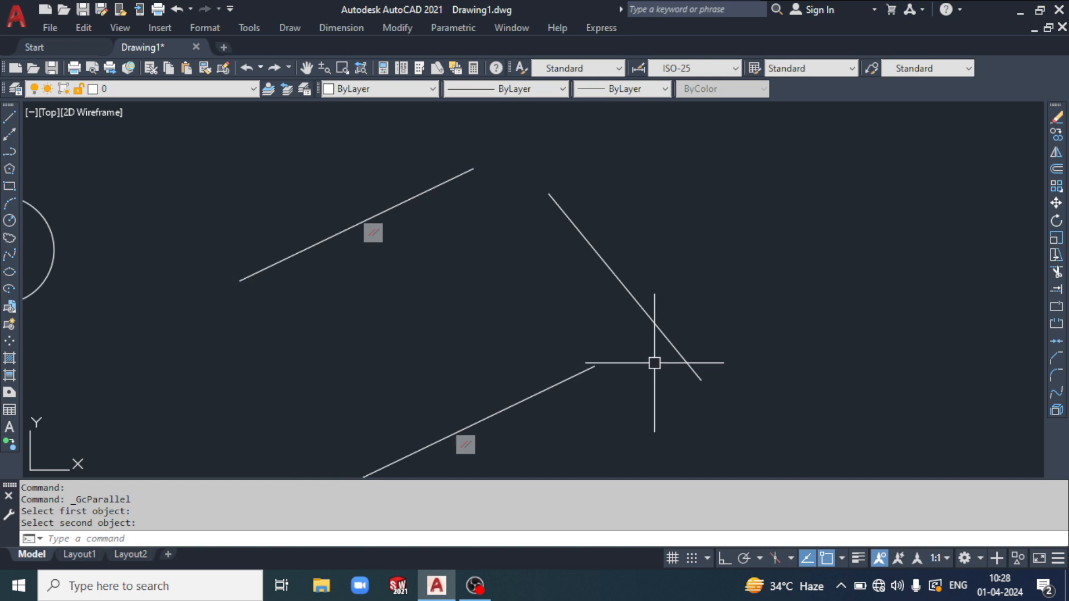
- Apply a Tangent constraint between the upper rising line and the circle, picking the line first
{"action": "left_click", "coordinate": [453, 28]}
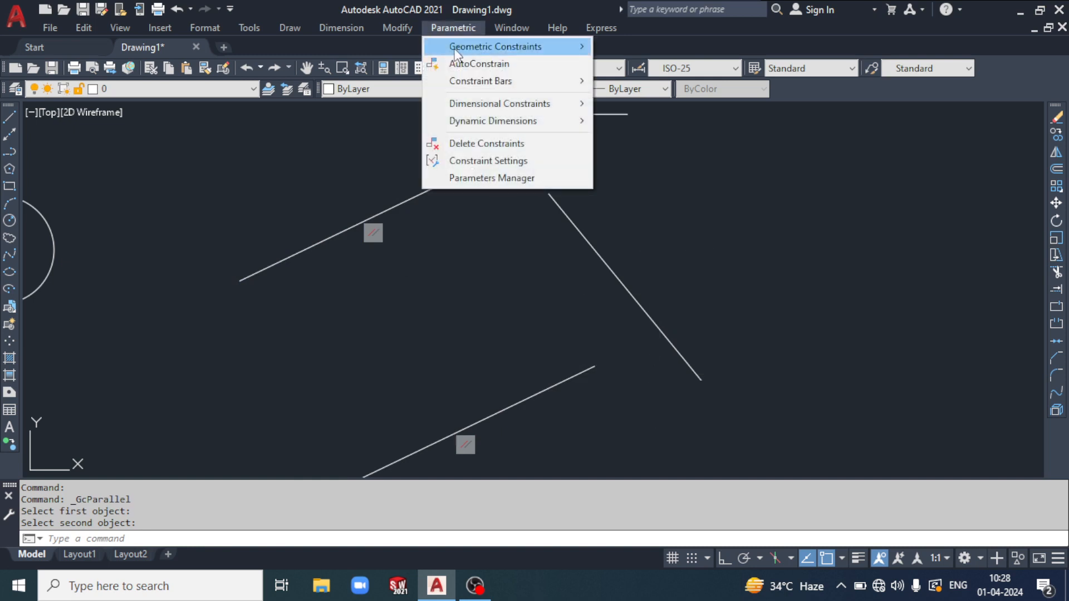
{"action": "mouse_move", "coordinate": [552, 47]}
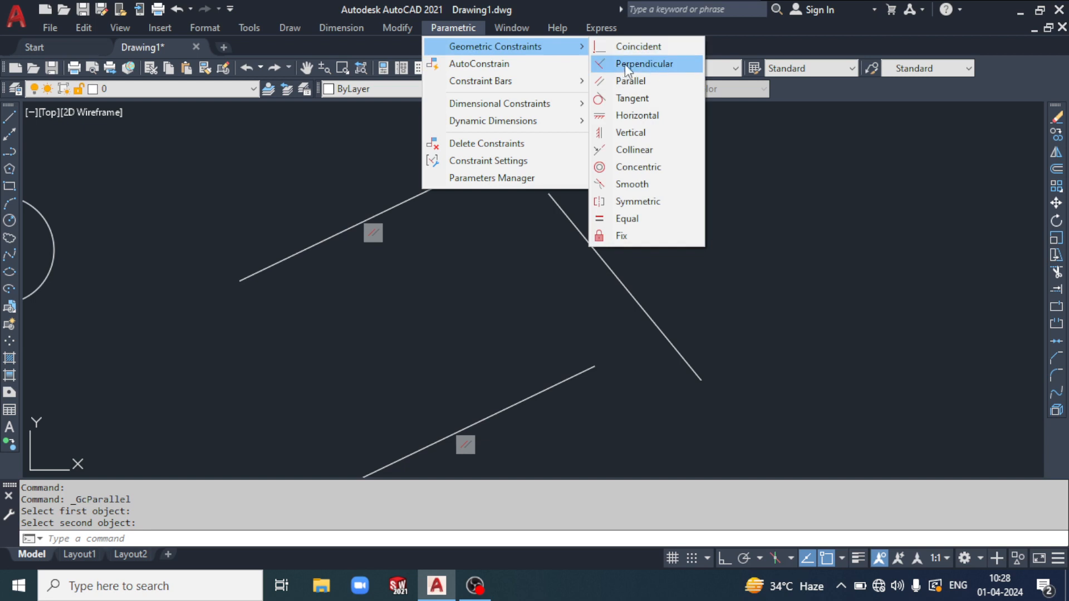
{"action": "left_click", "coordinate": [669, 98]}
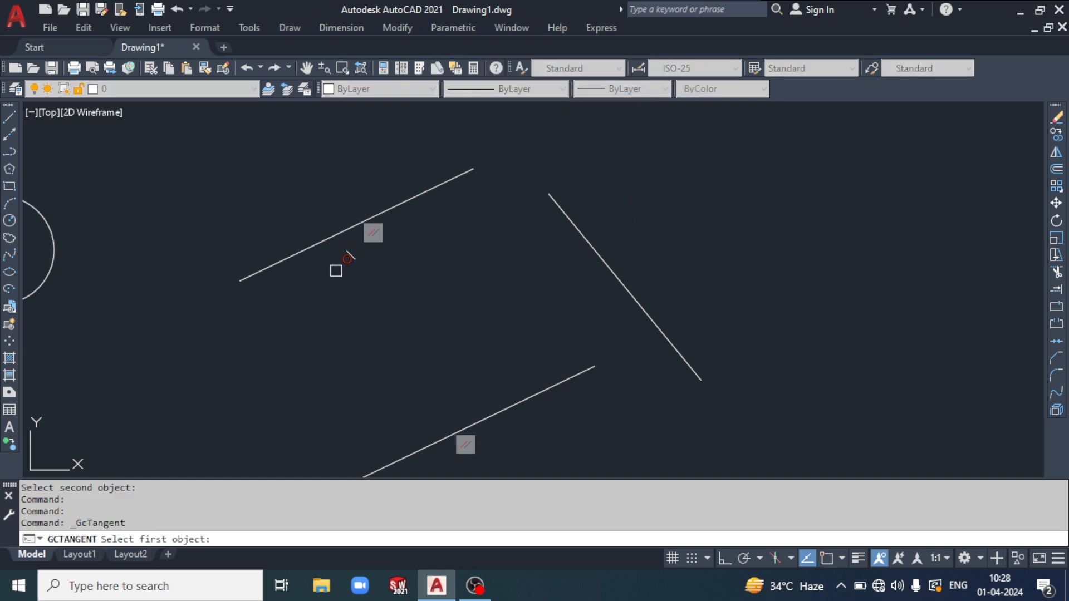
{"action": "middle_click_drag", "start_coordinate": [334, 270], "coordinate": [709, 273]}
{"action": "left_click", "coordinate": [639, 259]}
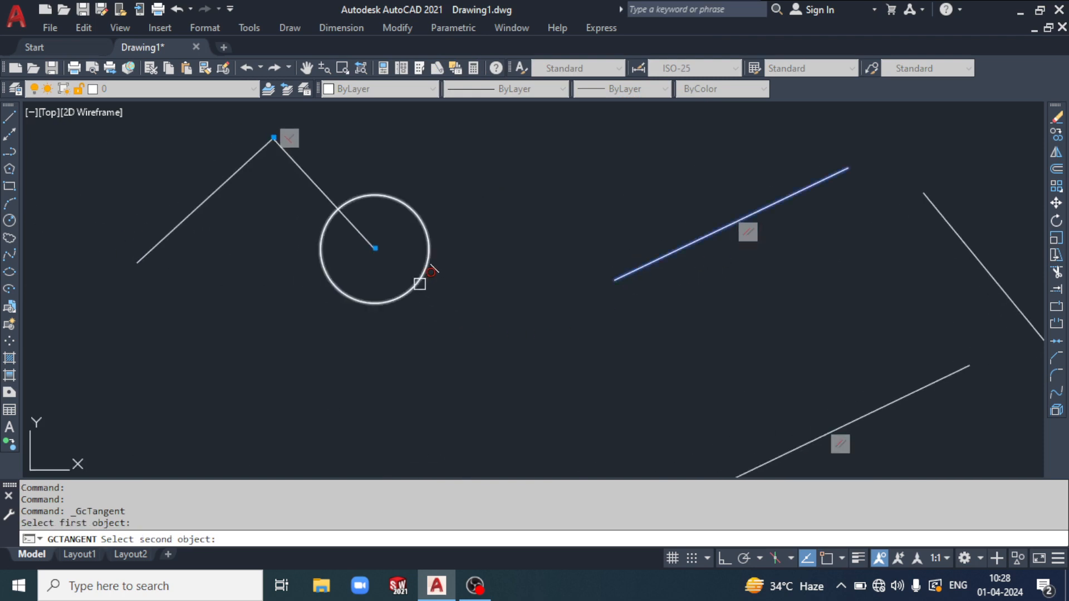
{"action": "left_click", "coordinate": [419, 282]}
{"action": "middle_click_drag", "start_coordinate": [641, 344], "coordinate": [599, 351]}
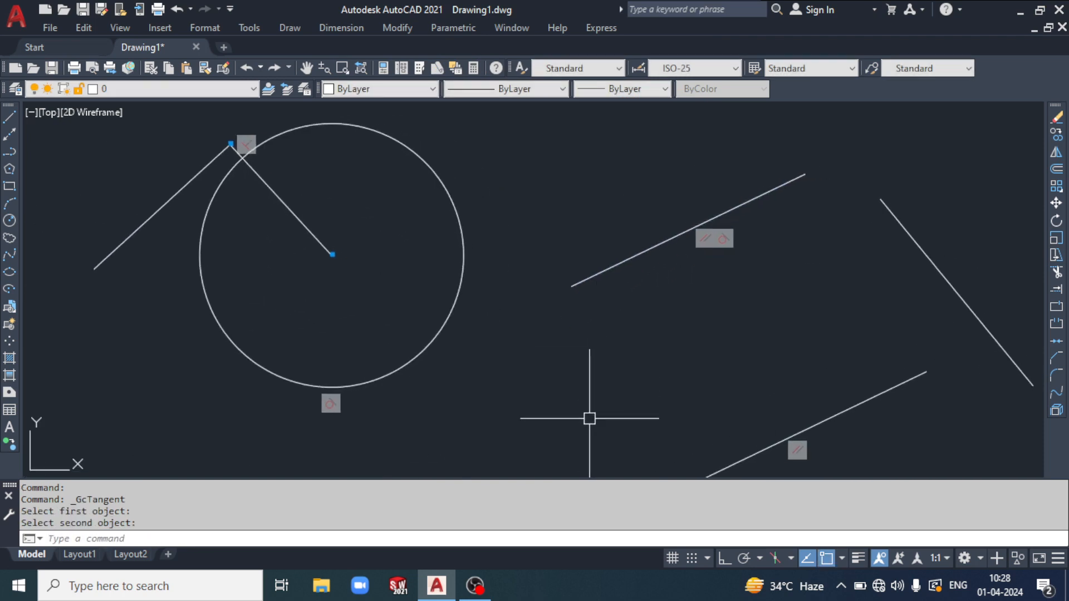
- Stretch the tangent line's lower endpoint down past the circle's underside so the line touches the circle
{"action": "left_click", "coordinate": [562, 416]}
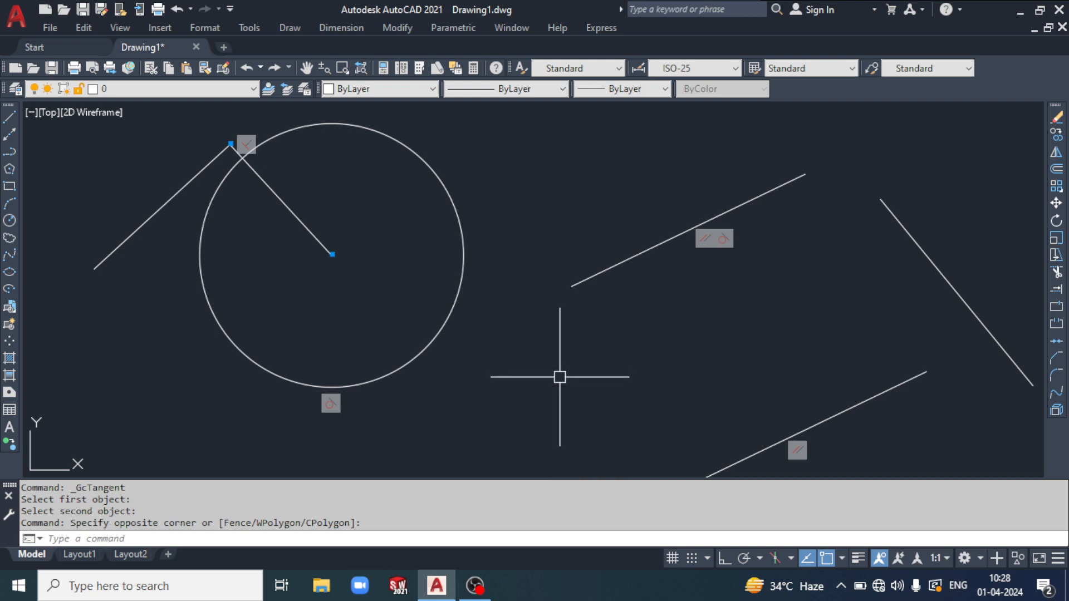
{"action": "left_click", "coordinate": [569, 286]}
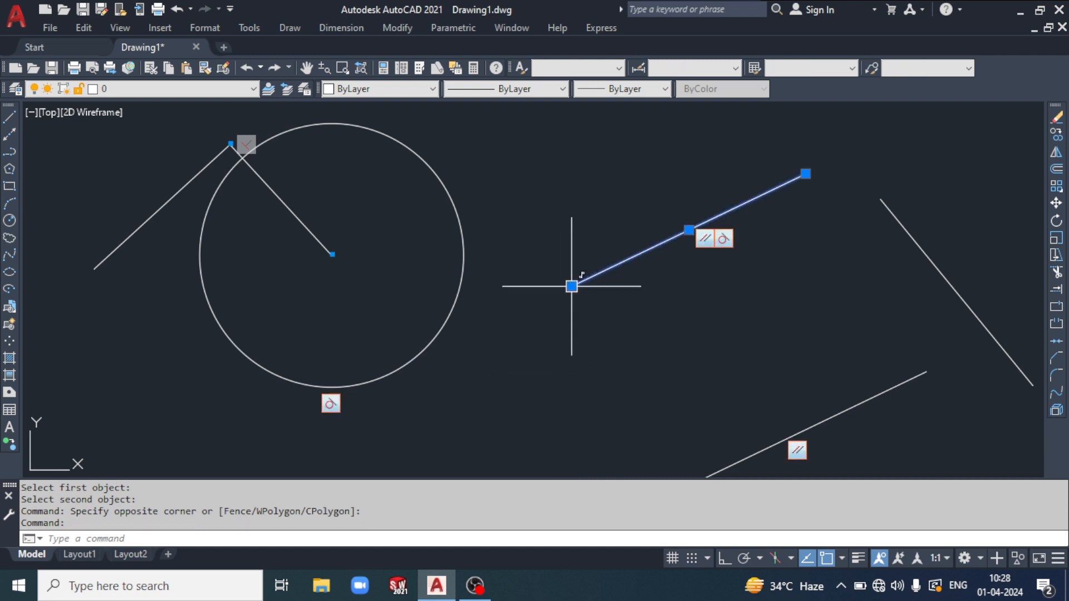
{"action": "left_click", "coordinate": [571, 286]}
{"action": "left_click", "coordinate": [261, 440]}
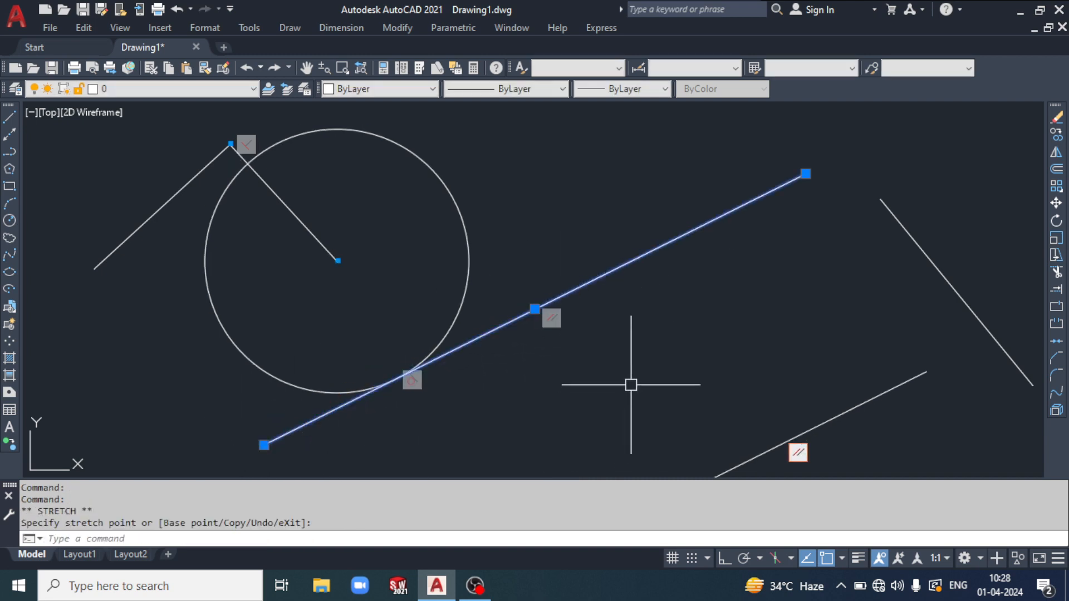
{"action": "middle_click_drag", "start_coordinate": [630, 382], "coordinate": [630, 369]}
{"action": "key", "text": "Escape"}
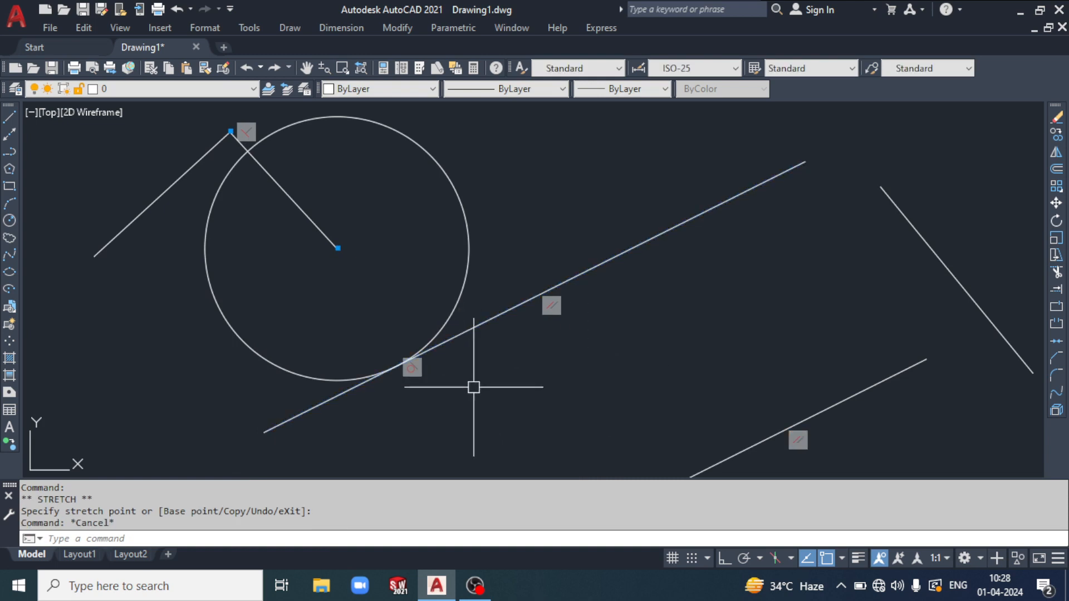
{"action": "middle_click_drag", "start_coordinate": [513, 380], "coordinate": [491, 386]}
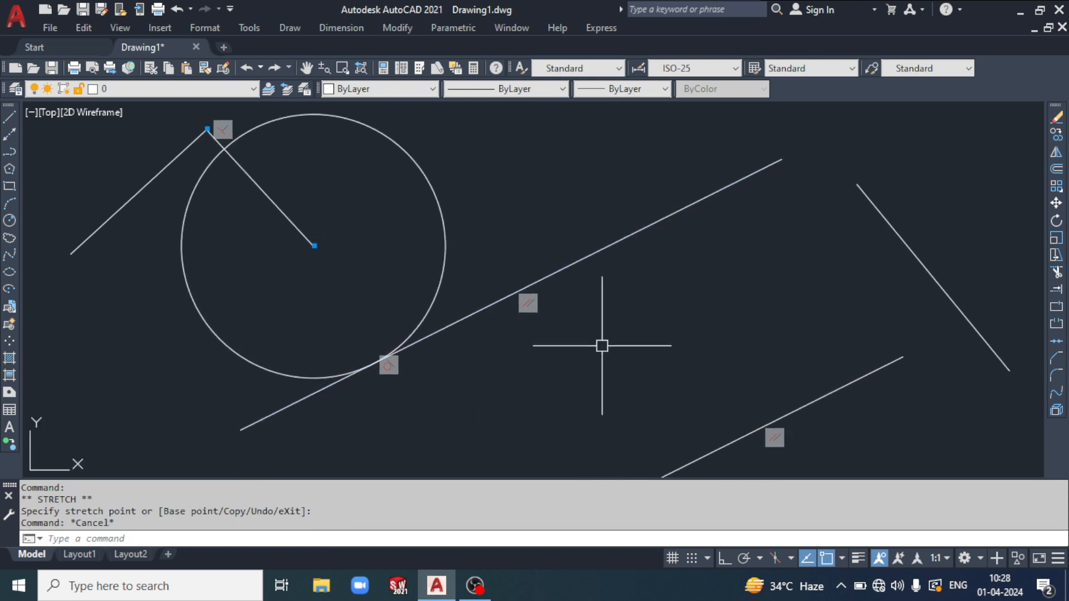
- Apply a Horizontal constraint to the steep line falling to the right
{"action": "left_click", "coordinate": [452, 28]}
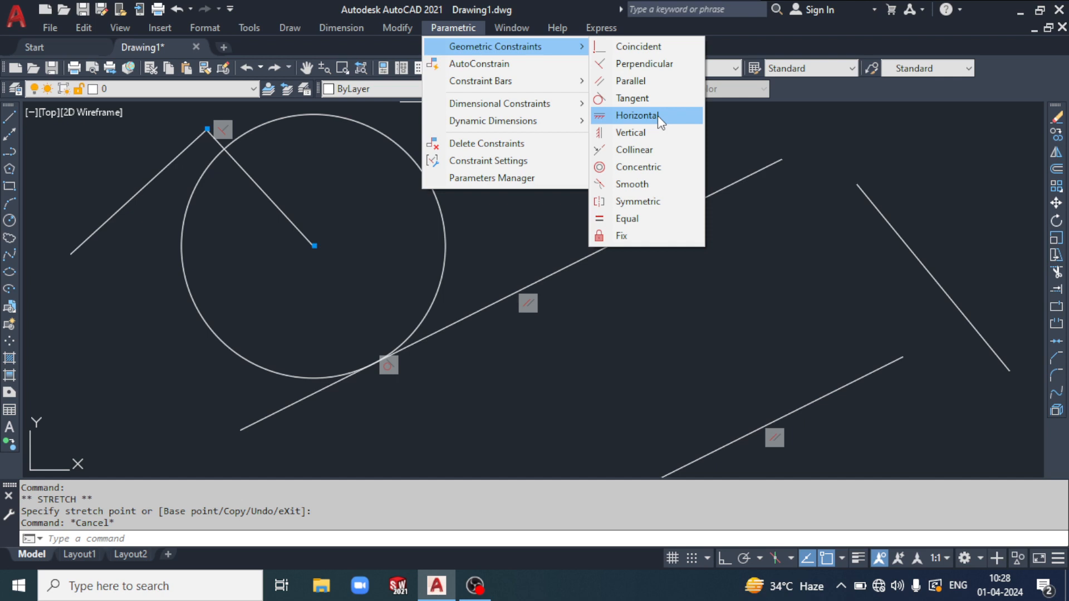
{"action": "left_click", "coordinate": [657, 115]}
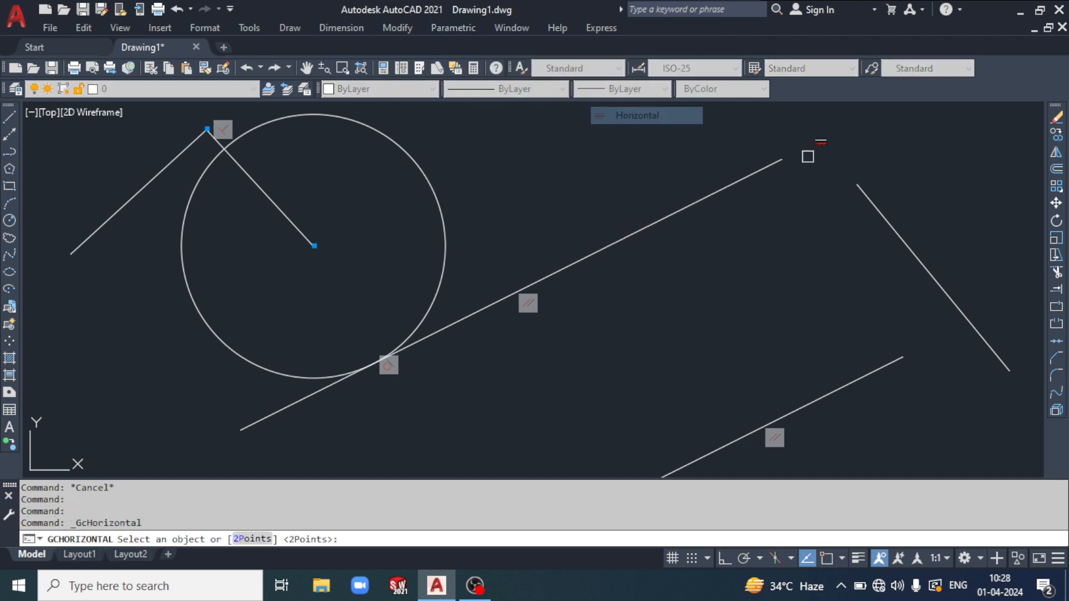
{"action": "mouse_move", "coordinate": [808, 156]}
{"action": "middle_mouse_down"}
{"action": "mouse_move", "coordinate": [639, 219]}
{"action": "mouse_move", "coordinate": [616, 213]}
{"action": "middle_mouse_up"}
{"action": "left_click", "coordinate": [673, 215]}
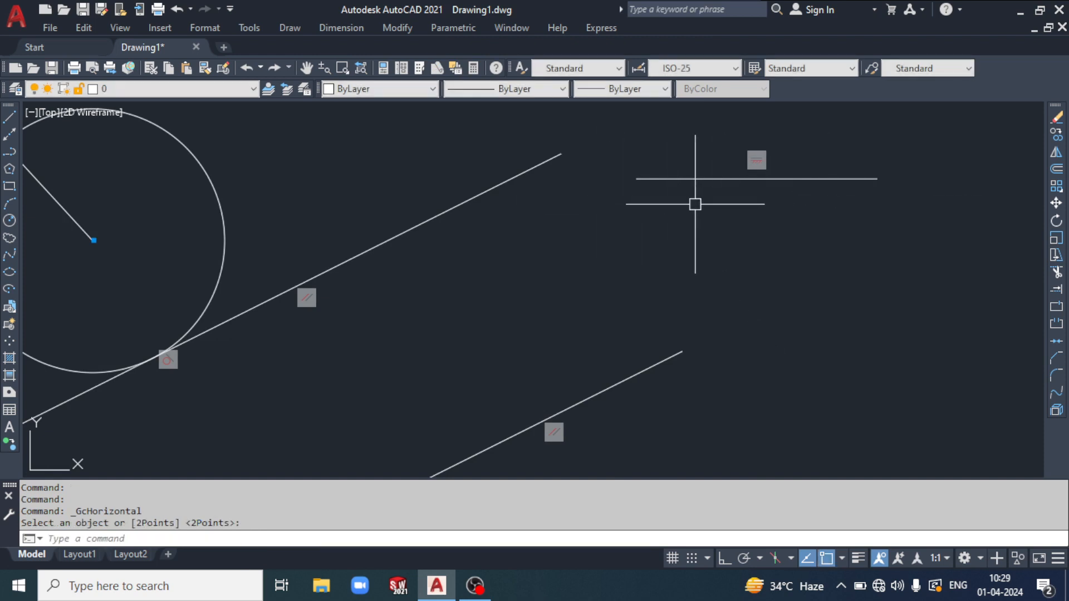
{"action": "scroll", "coordinate": [695, 220], "scroll_direction": "down", "scroll_amount": 2}
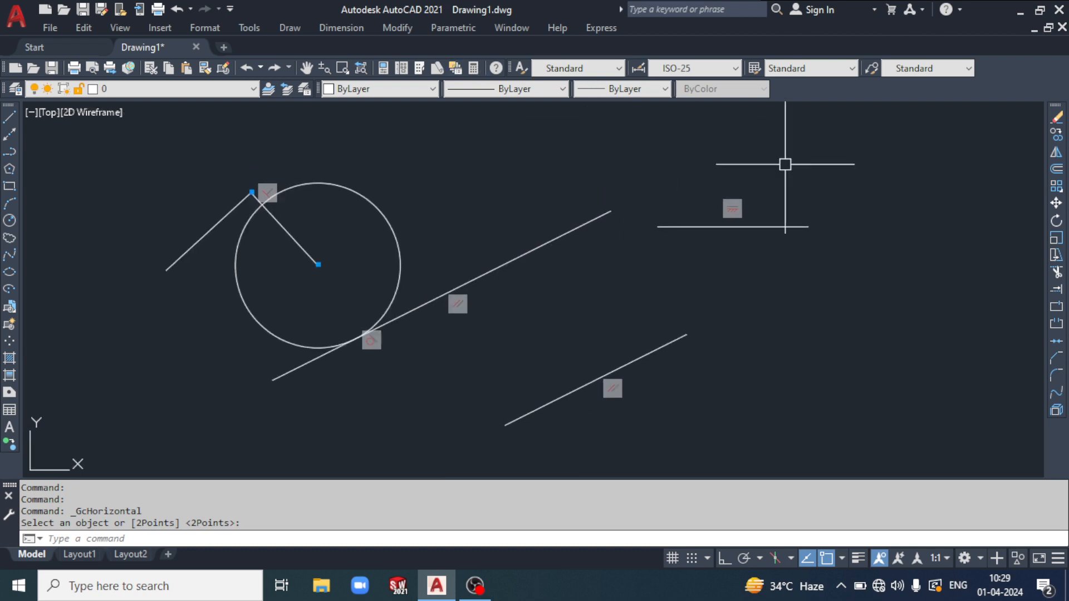
- Stretch the horizontally constrained line's right endpoint upward, then well below its original height
{"action": "scroll", "coordinate": [809, 228], "scroll_direction": "up", "scroll_amount": 2}
{"action": "left_click", "coordinate": [805, 213]}
{"action": "left_click", "coordinate": [775, 246]}
{"action": "left_click", "coordinate": [807, 225]}
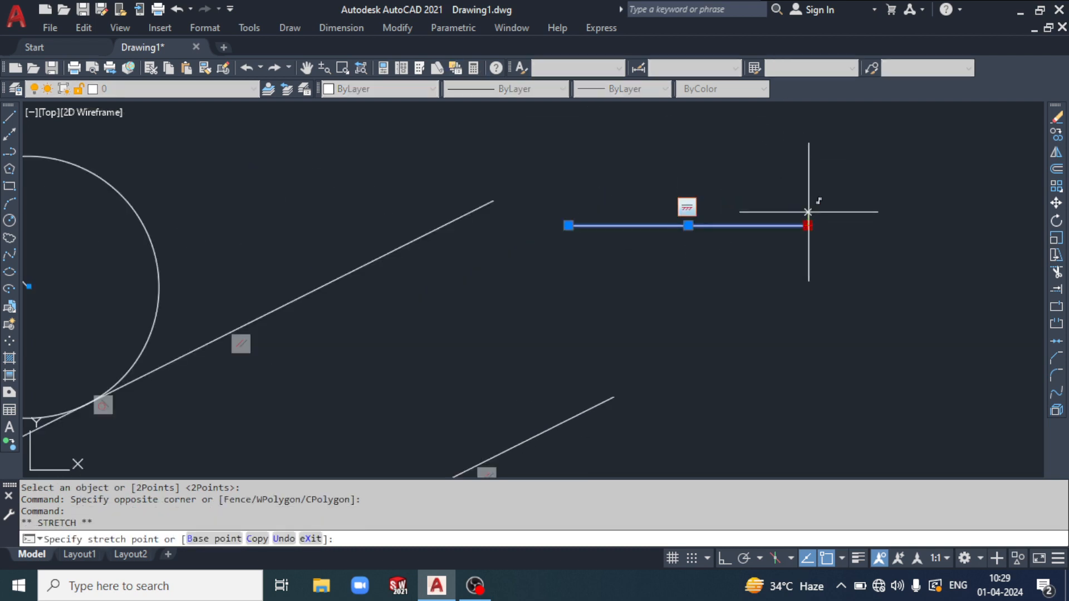
{"action": "left_click", "coordinate": [807, 203]}
{"action": "middle_click_drag", "start_coordinate": [809, 182], "coordinate": [805, 219]}
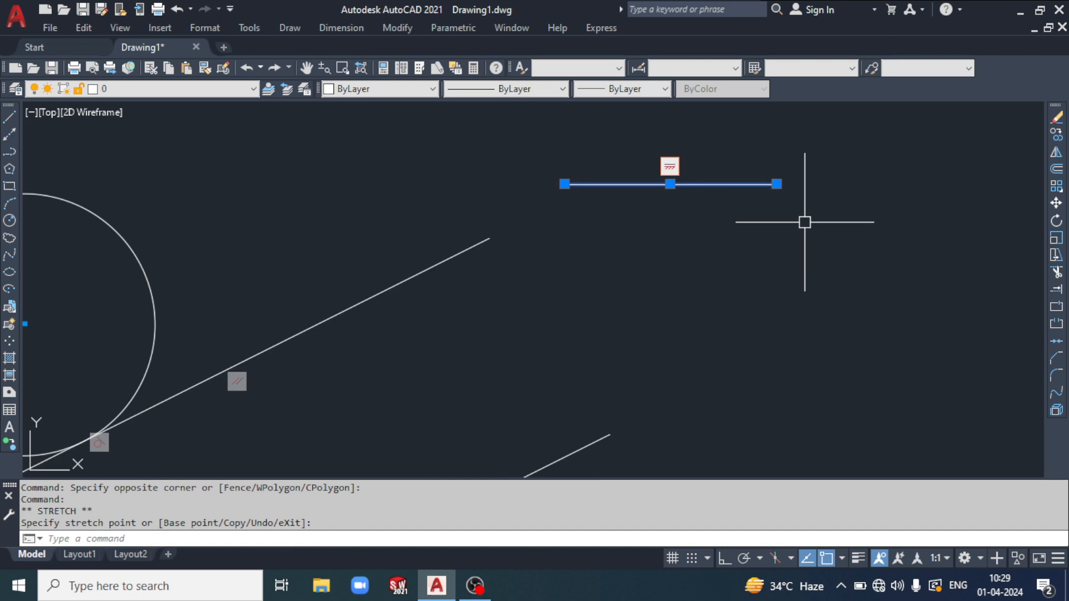
{"action": "left_click", "coordinate": [776, 184]}
{"action": "left_click", "coordinate": [729, 323]}
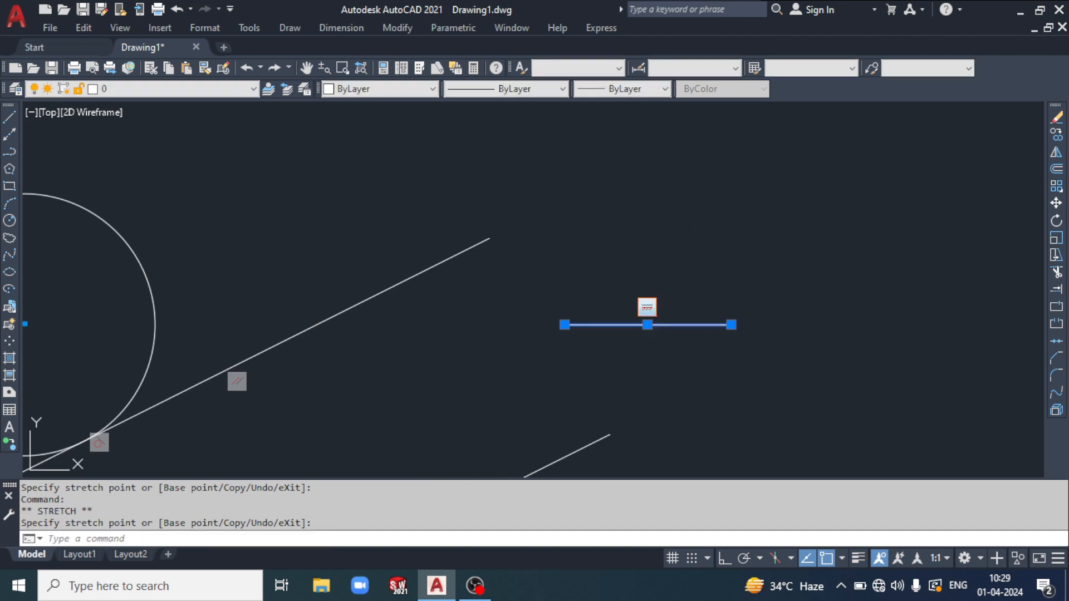
- Move the horizontally constrained line up and to the right by its midpoint grip, then deselect it
{"action": "left_click", "coordinate": [646, 322]}
{"action": "left_click", "coordinate": [803, 184]}
{"action": "middle_click_drag", "start_coordinate": [807, 270], "coordinate": [688, 332]}
{"action": "key", "text": "Escape"}
{"action": "mouse_move", "coordinate": [682, 206]}
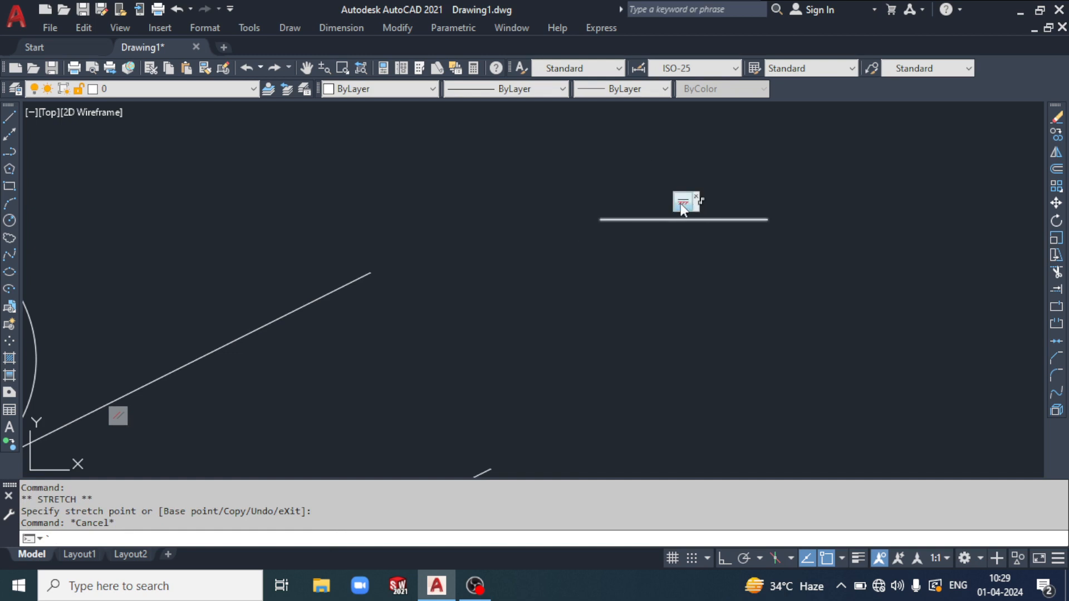
- Apply a Vertical constraint to the outer one of the two joined perpendicular lines at the circle
{"action": "left_click", "coordinate": [453, 26]}
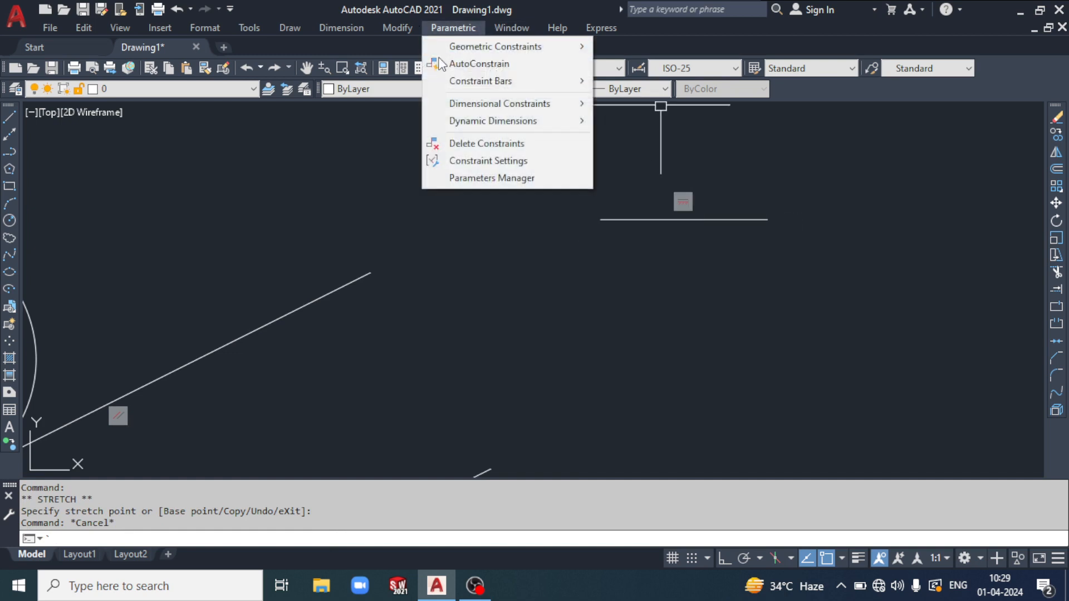
{"action": "mouse_move", "coordinate": [508, 50]}
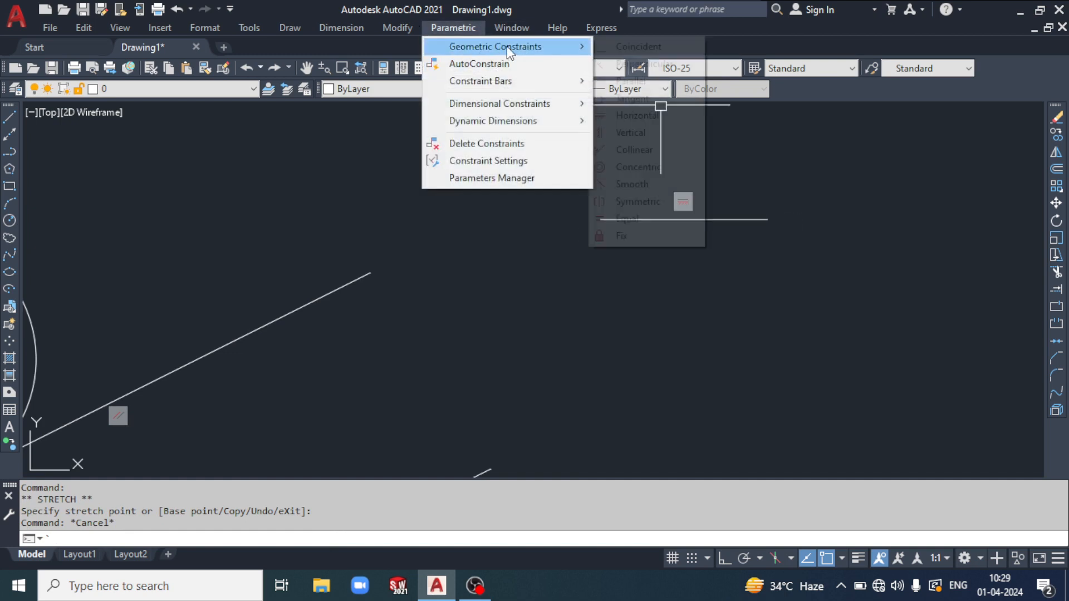
{"action": "left_click", "coordinate": [639, 138]}
{"action": "scroll", "coordinate": [594, 284], "scroll_direction": "down", "scroll_amount": 3}
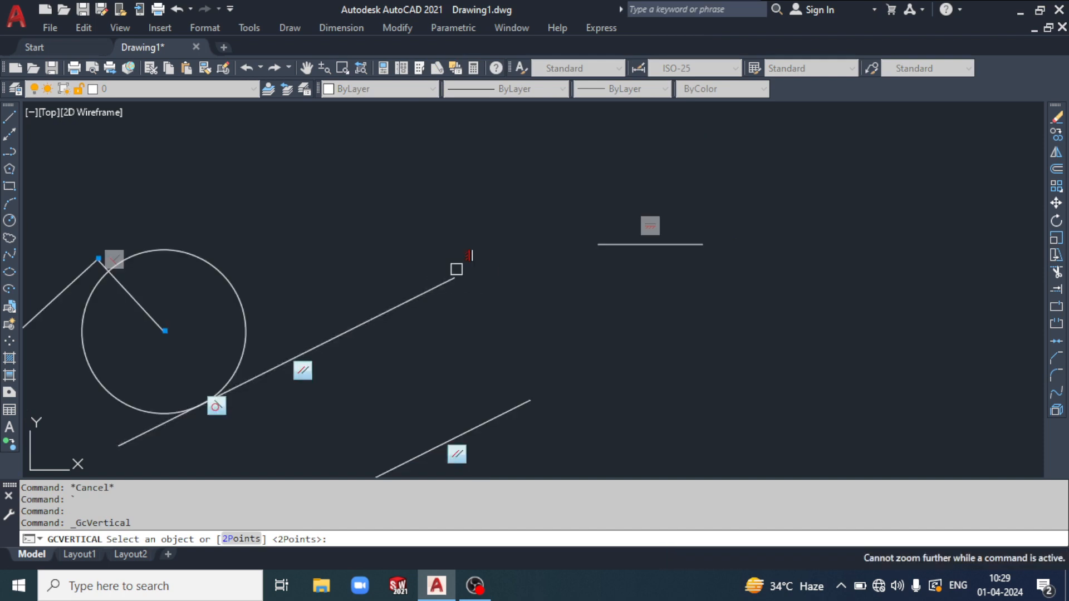
{"action": "middle_click_drag", "start_coordinate": [456, 269], "coordinate": [663, 203]}
{"action": "left_click", "coordinate": [255, 228]}
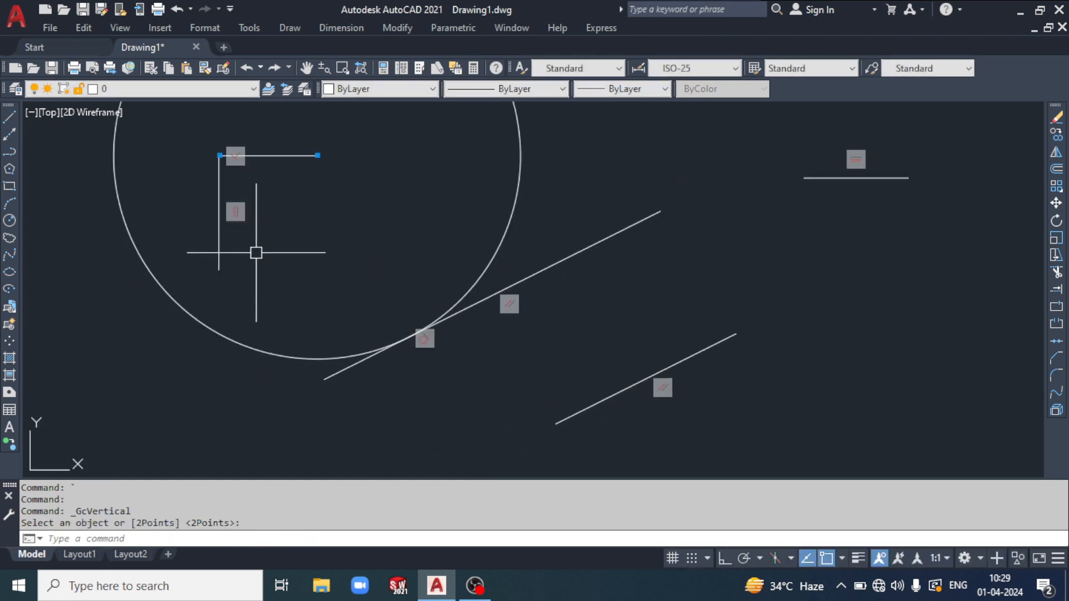
{"action": "middle_click_drag", "start_coordinate": [309, 261], "coordinate": [320, 290]}
{"action": "scroll", "coordinate": [229, 311], "scroll_direction": "up", "scroll_amount": 2}
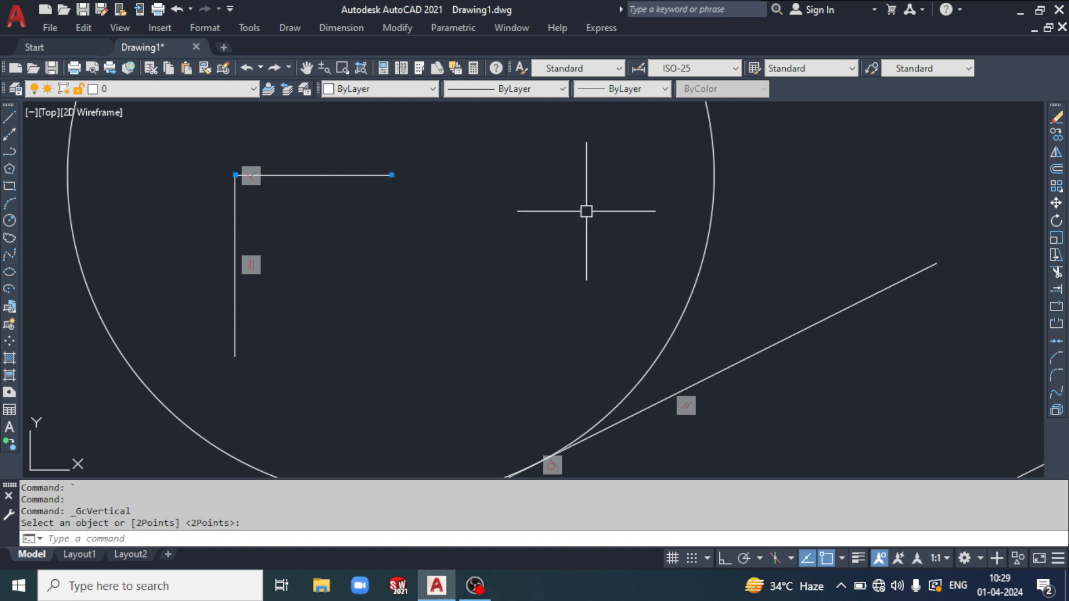
- Draw a line rising to the right in the empty area to the right of the horizontal line
{"action": "scroll", "coordinate": [334, 278], "scroll_direction": "down", "scroll_amount": 5}
{"action": "left_click", "coordinate": [453, 28]}
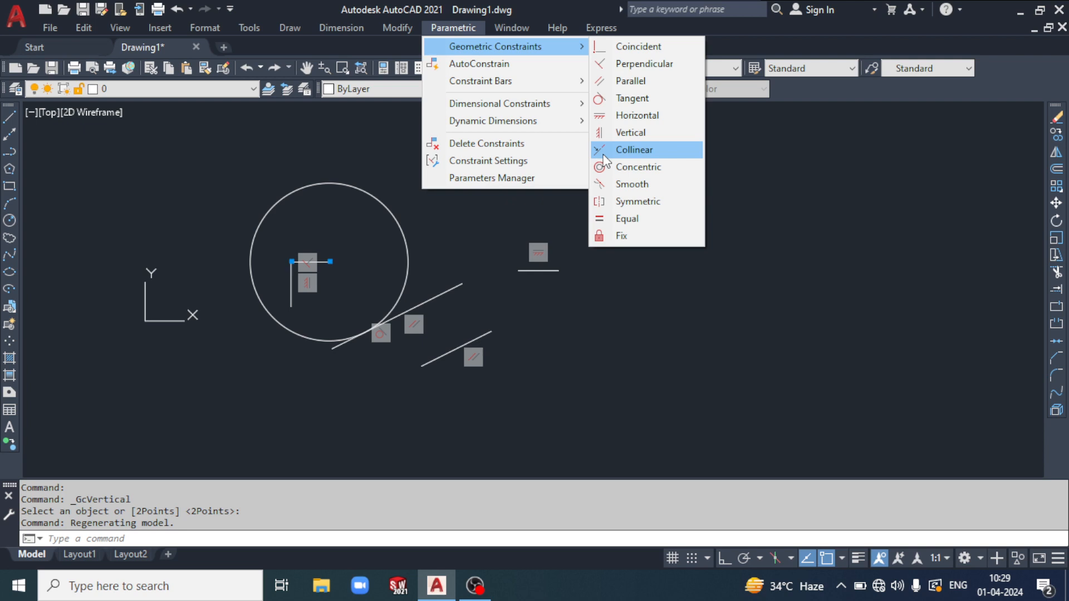
{"action": "left_click", "coordinate": [715, 295]}
{"action": "middle_click_drag", "start_coordinate": [755, 292], "coordinate": [622, 315]}
{"action": "type", "text": "l"}
{"action": "key", "text": "Return"}
{"action": "left_click", "coordinate": [468, 358]}
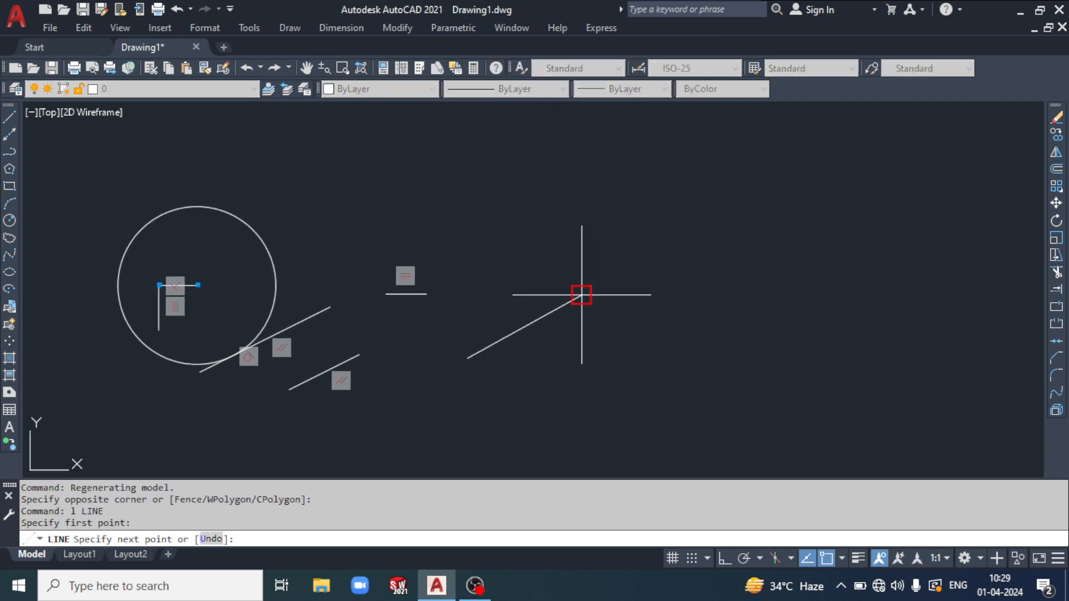
{"action": "left_click", "coordinate": [581, 295]}
{"action": "key", "text": "Return"}
- Draw a second, longer line to the right of the new one, from its lower right end to its upper left end
{"action": "middle_click_drag", "start_coordinate": [750, 319], "coordinate": [657, 306]}
{"action": "key", "text": "Return"}
{"action": "left_click", "coordinate": [786, 359]}
{"action": "left_click", "coordinate": [609, 256]}
{"action": "key", "text": "Return"}
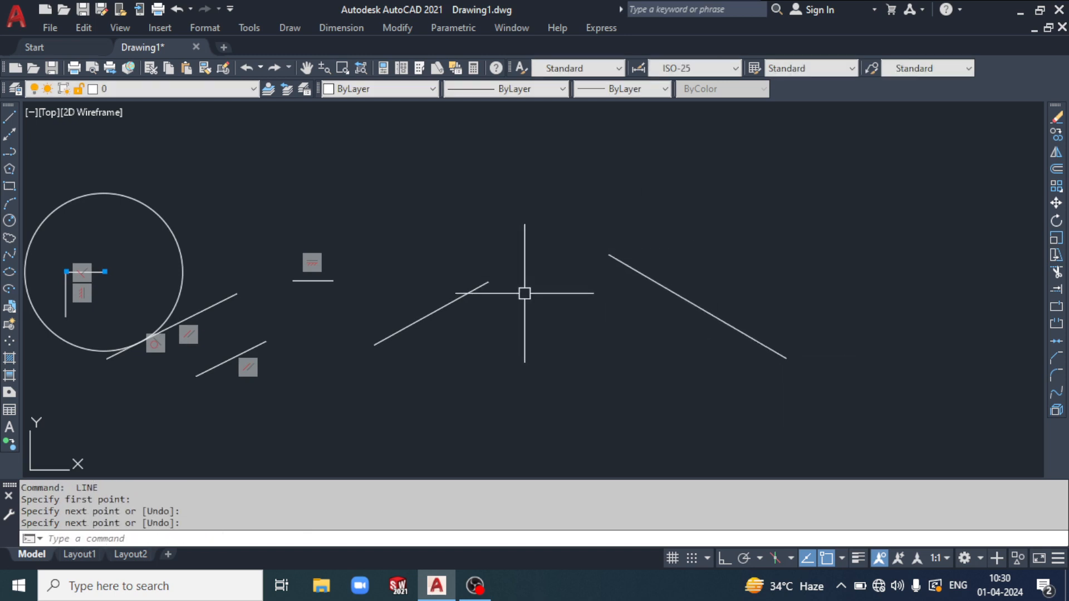
{"action": "middle_click_drag", "start_coordinate": [525, 294], "coordinate": [518, 320]}
{"action": "middle_click_drag", "start_coordinate": [440, 328], "coordinate": [437, 356]}
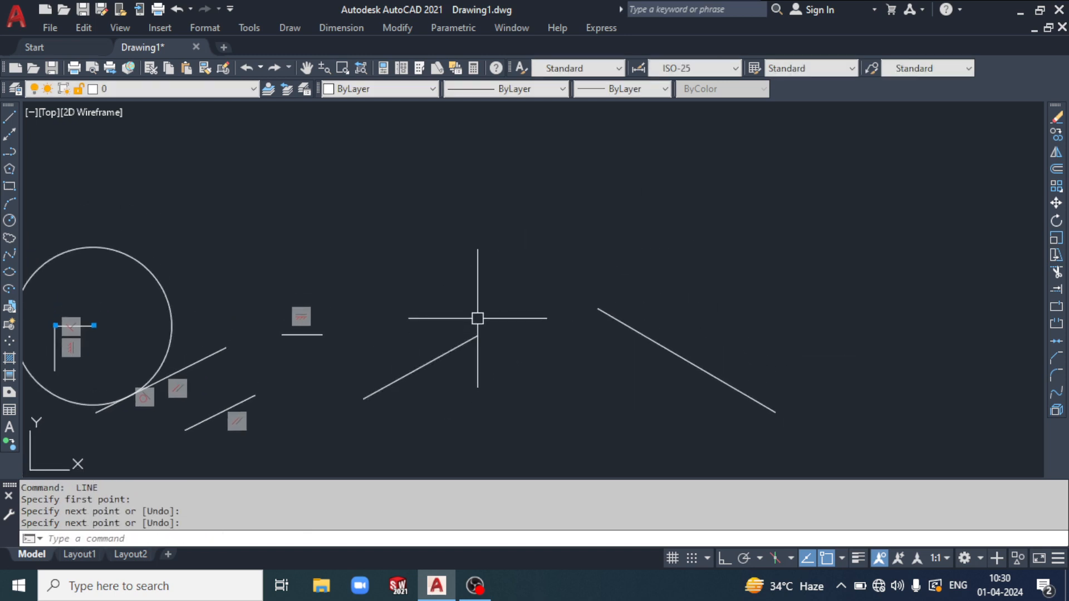
- Apply a Collinear constraint that aligns the shorter sloping line with the longer line beside it
{"action": "left_click", "coordinate": [452, 28]}
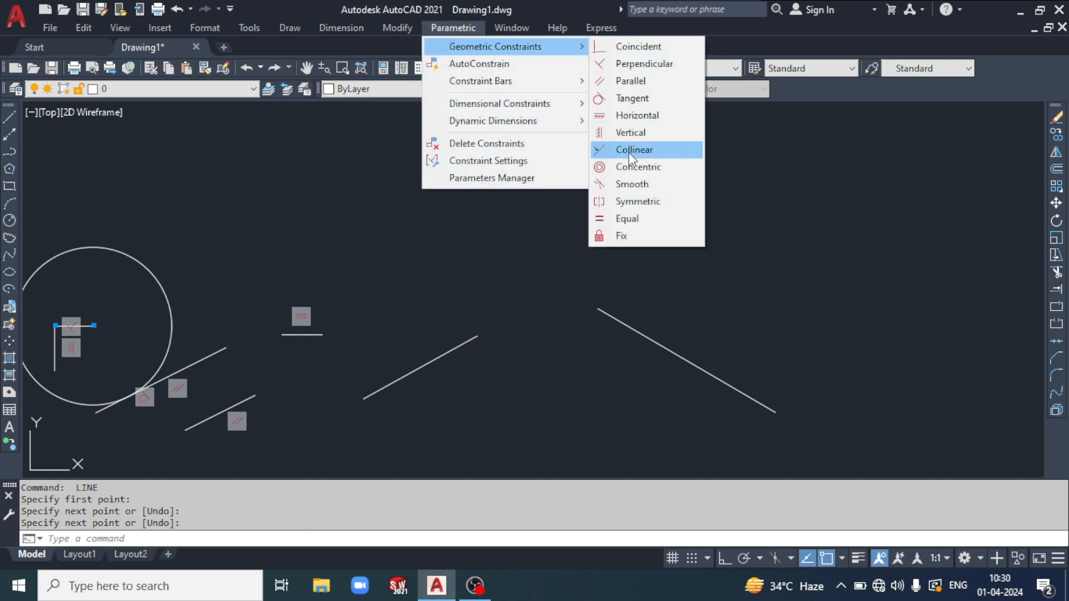
{"action": "left_click", "coordinate": [635, 149]}
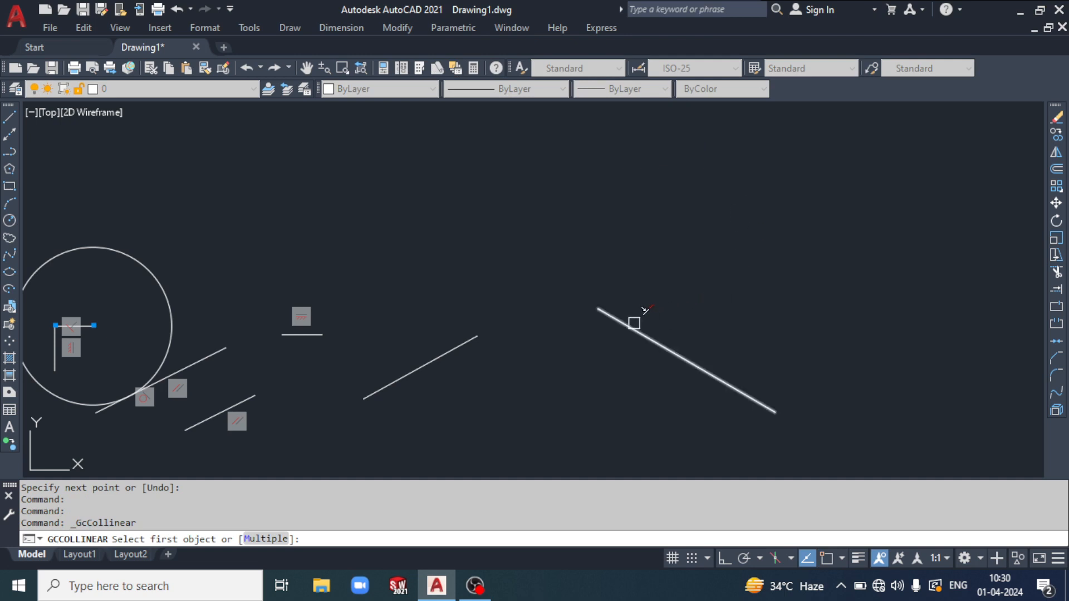
{"action": "left_click", "coordinate": [616, 318]}
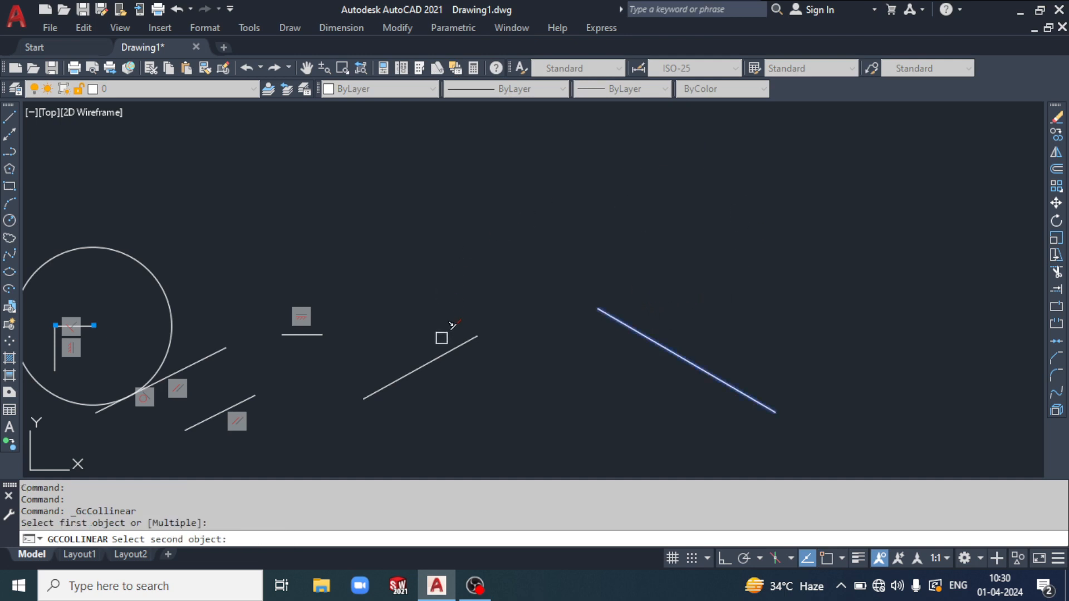
{"action": "left_click", "coordinate": [444, 354]}
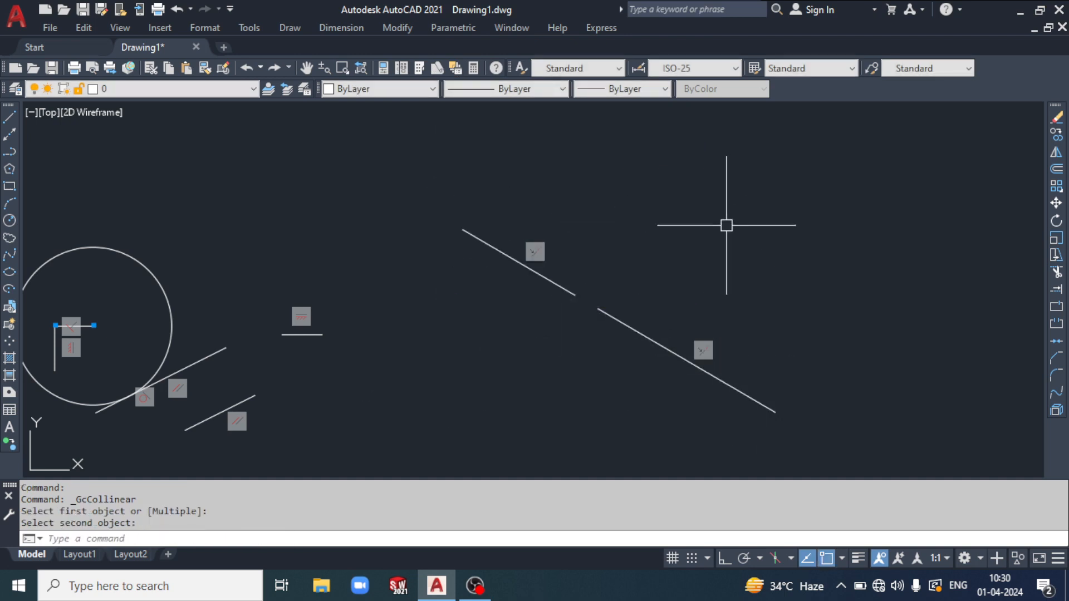
{"action": "middle_click_drag", "start_coordinate": [663, 241], "coordinate": [637, 241]}
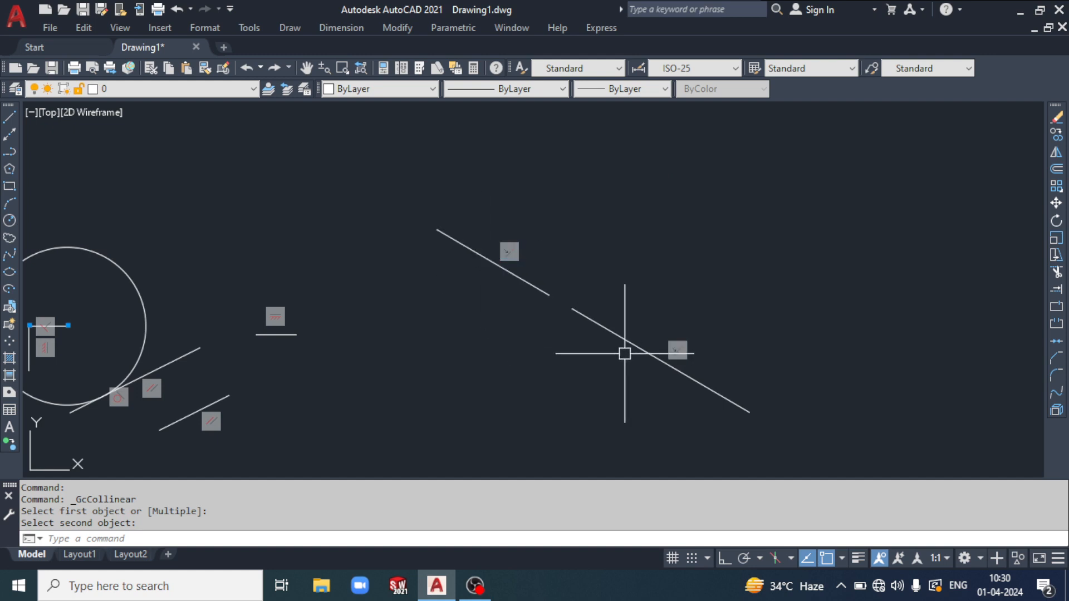
- Draw a circle with a radius of about 157 in the empty area to the right of the collinear lines
{"action": "left_click", "coordinate": [448, 27]}
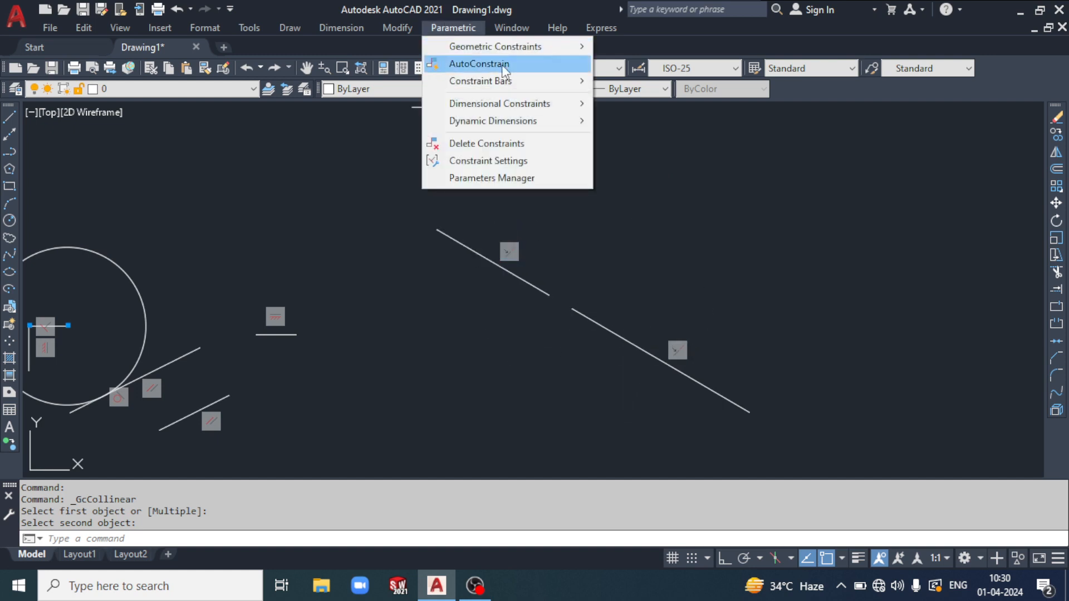
{"action": "mouse_move", "coordinate": [501, 46]}
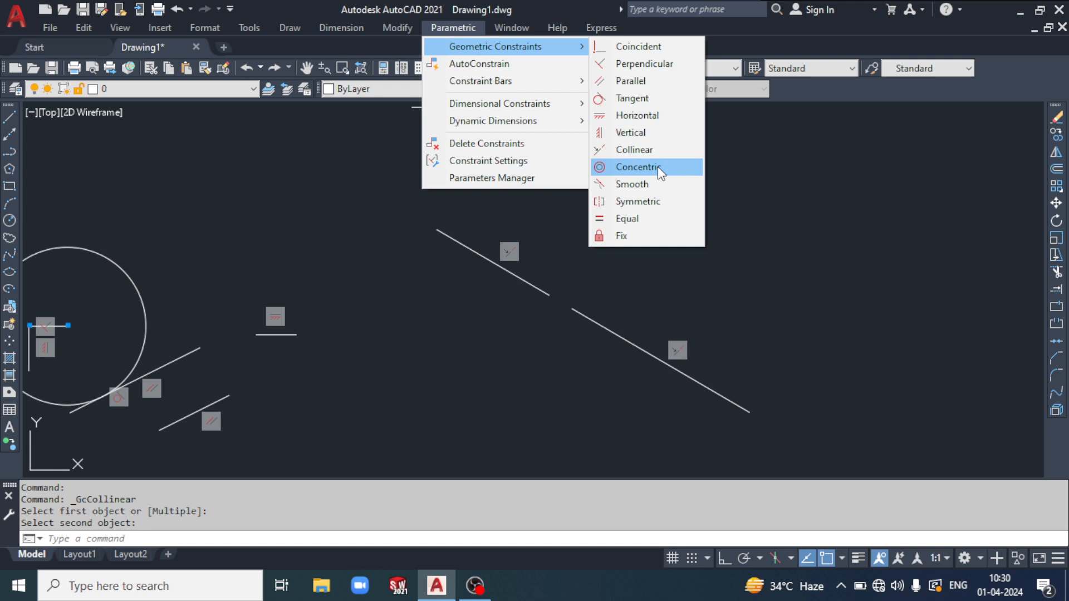
{"action": "left_click", "coordinate": [826, 221]}
{"action": "left_click", "coordinate": [753, 263]}
{"action": "middle_click_drag", "start_coordinate": [842, 225], "coordinate": [461, 287]}
{"action": "double_click", "coordinate": [454, 306]}
{"action": "type", "text": "c"}
{"action": "key", "text": "Return"}
{"action": "left_click", "coordinate": [550, 310]}
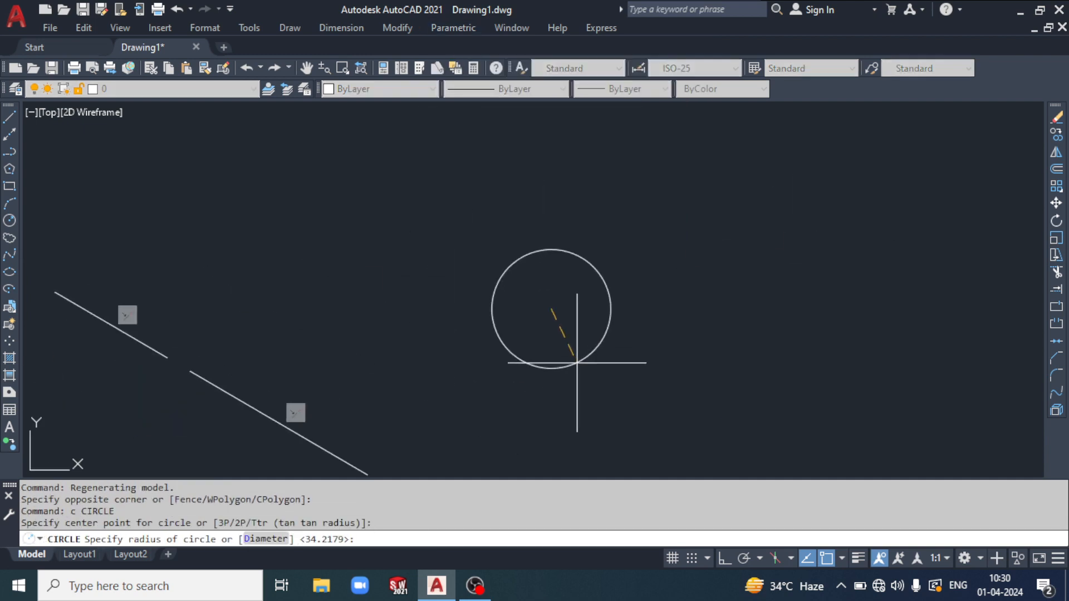
{"action": "left_click", "coordinate": [573, 365]}
- Draw two smaller separate circles to the right of the first, the lower one with a radius of about 96
{"action": "key", "text": "Return"}
{"action": "left_click", "coordinate": [700, 336]}
{"action": "left_click", "coordinate": [723, 362]}
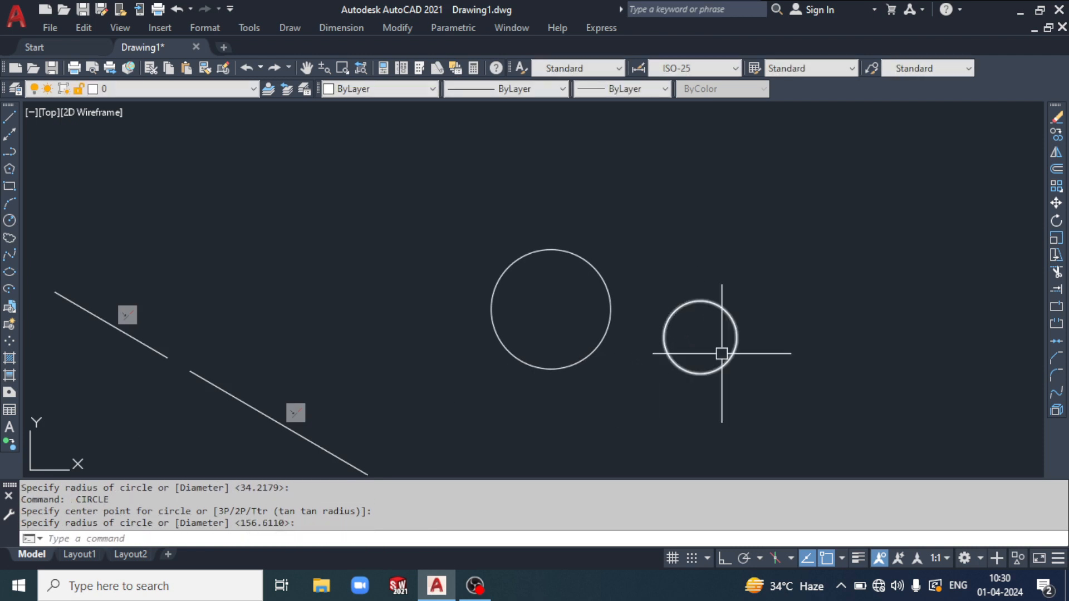
{"action": "key", "text": "Return"}
{"action": "left_click", "coordinate": [669, 240]}
{"action": "left_click", "coordinate": [718, 233]}
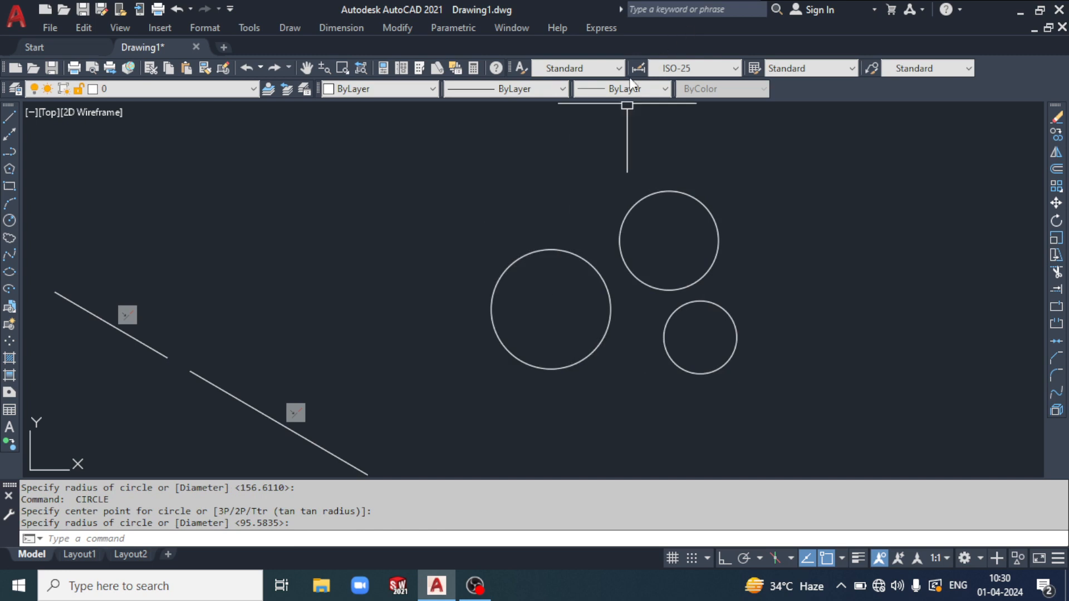
- Apply a Concentric constraint that centres the upper circle on the largest circle
{"action": "left_click", "coordinate": [453, 27]}
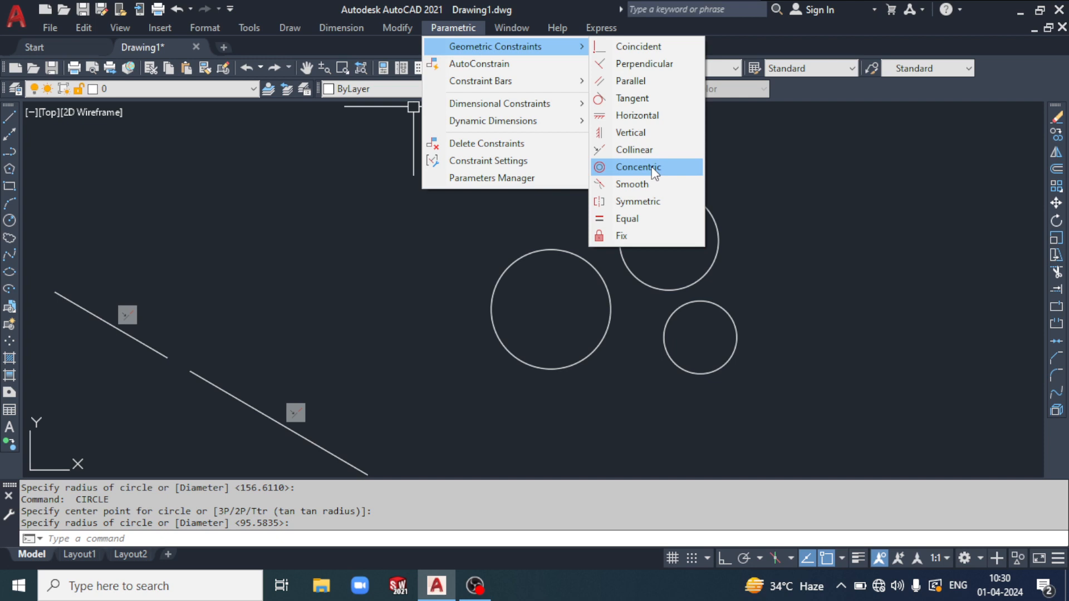
{"action": "left_click", "coordinate": [651, 166]}
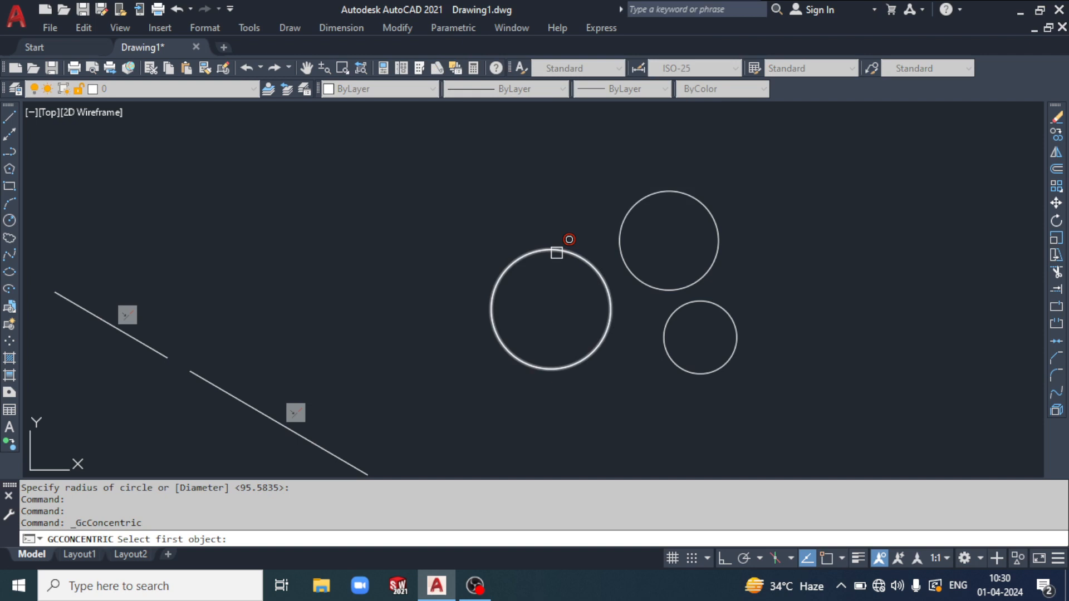
{"action": "left_click", "coordinate": [556, 253]}
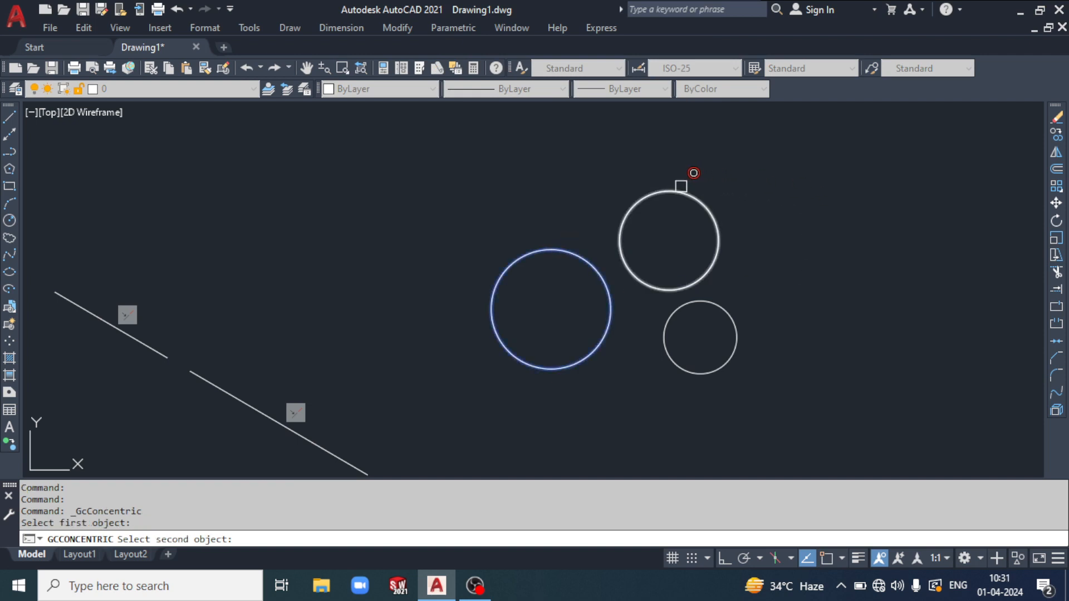
{"action": "left_click", "coordinate": [681, 185]}
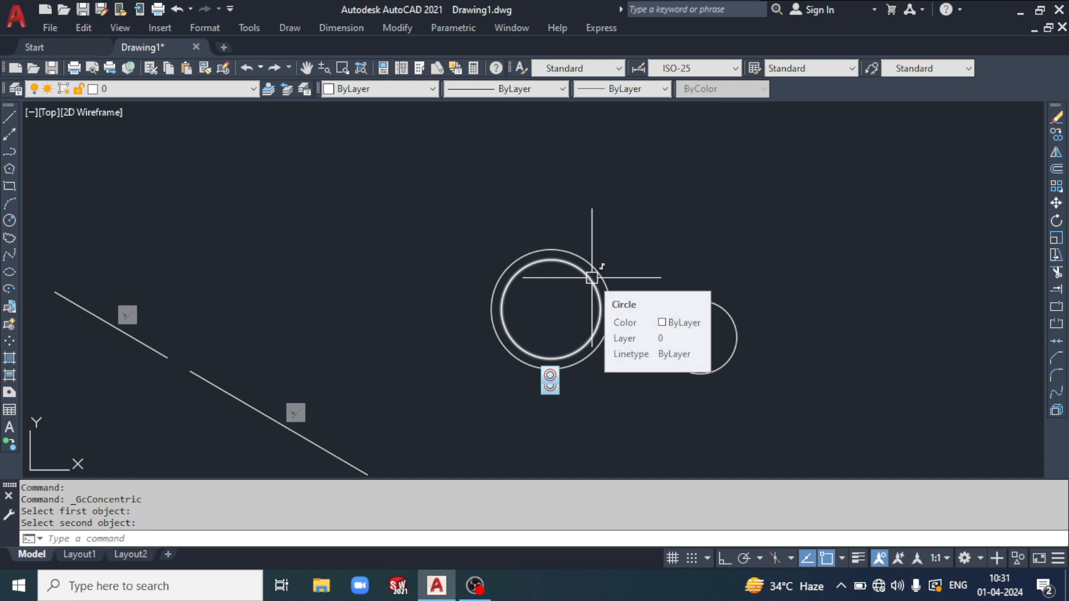
- Apply a Concentric constraint between the smallest circle and the concentric pair, selecting the smallest circle first
{"action": "key", "text": "Return"}
{"action": "left_click", "coordinate": [732, 320]}
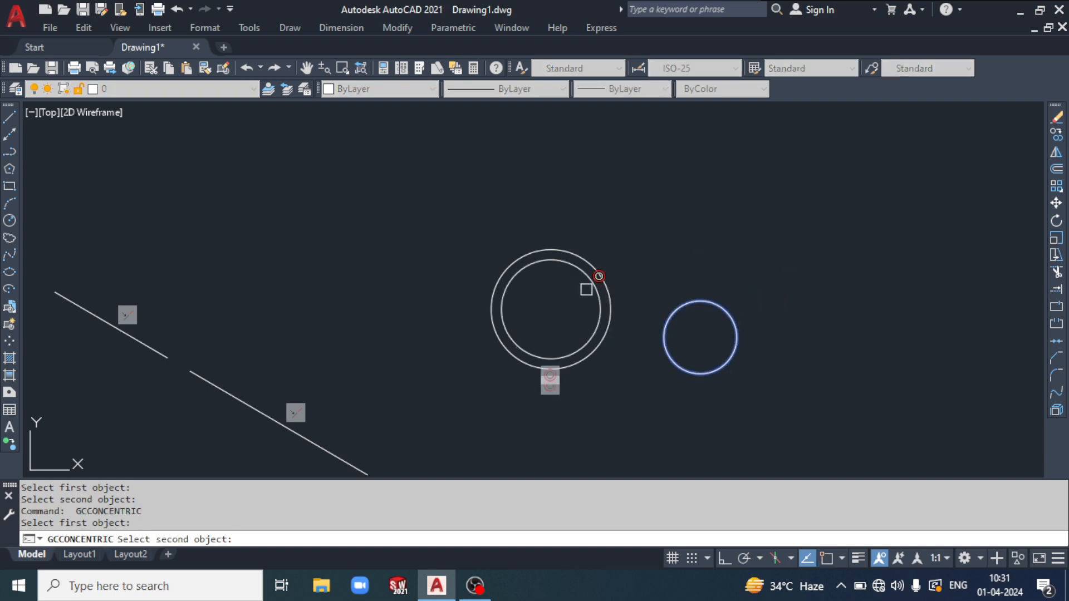
{"action": "left_click", "coordinate": [586, 290]}
{"action": "left_click", "coordinate": [597, 283]}
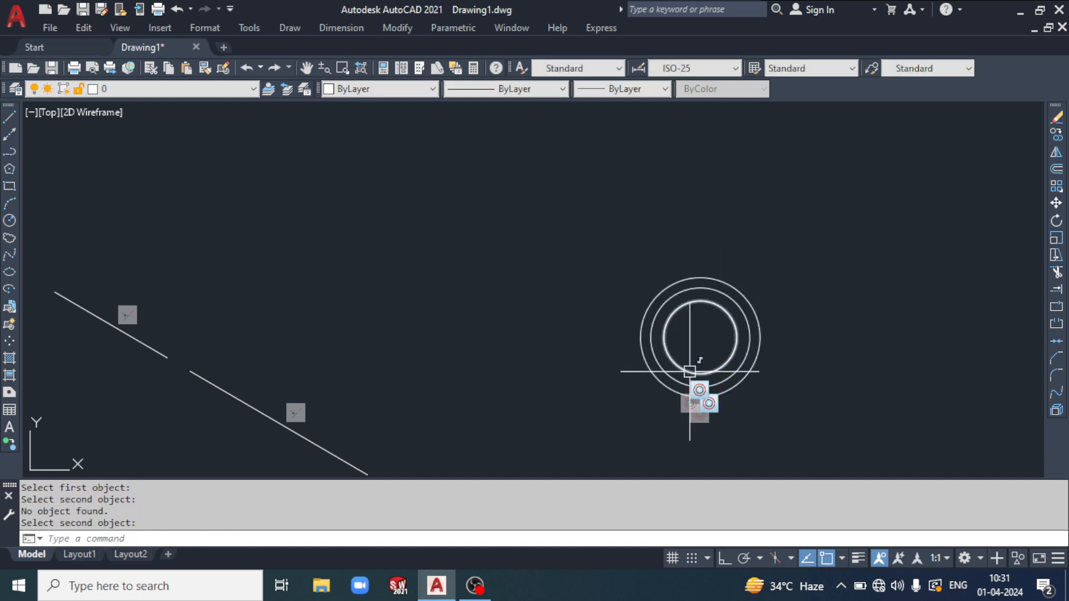
{"action": "mouse_move", "coordinate": [716, 364]}
{"action": "middle_mouse_down"}
{"action": "mouse_move", "coordinate": [635, 358]}
{"action": "mouse_move", "coordinate": [689, 369]}
{"action": "mouse_move", "coordinate": [679, 369]}
{"action": "middle_mouse_up"}
{"action": "scroll", "coordinate": [745, 379], "scroll_direction": "up", "scroll_amount": 2}
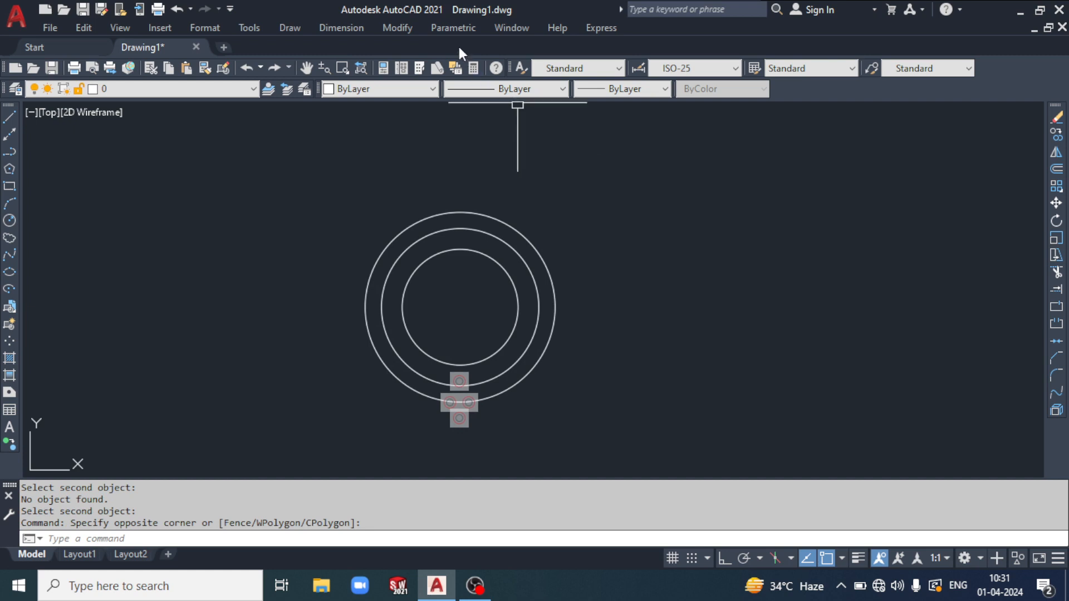
- Draw a wavy spline through six fit points in the empty area to the right of the concentric circles
{"action": "left_click", "coordinate": [452, 28]}
{"action": "mouse_move", "coordinate": [483, 45]}
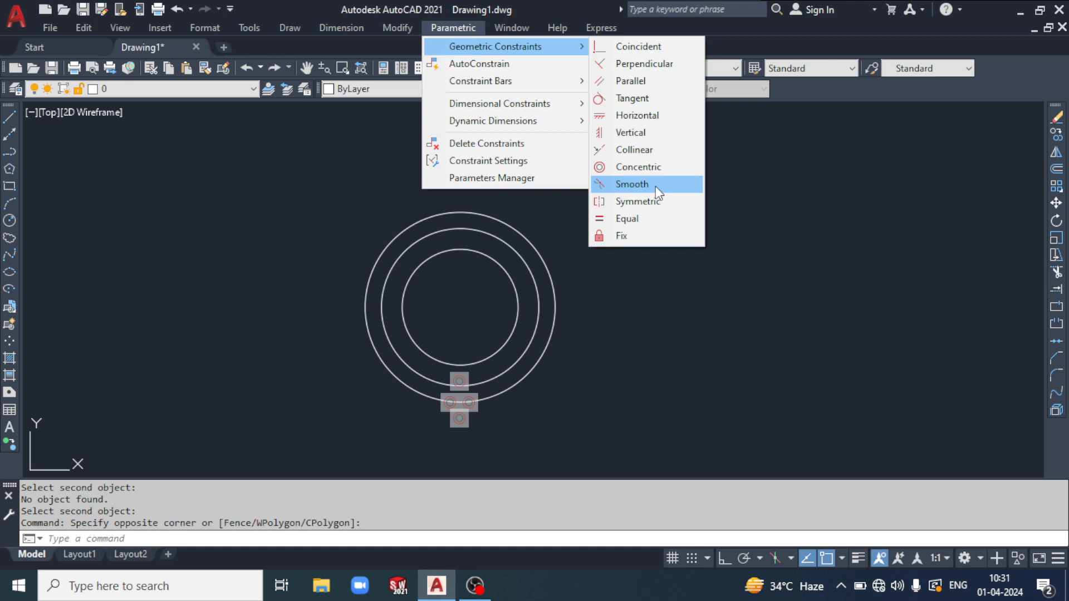
{"action": "left_click", "coordinate": [830, 283]}
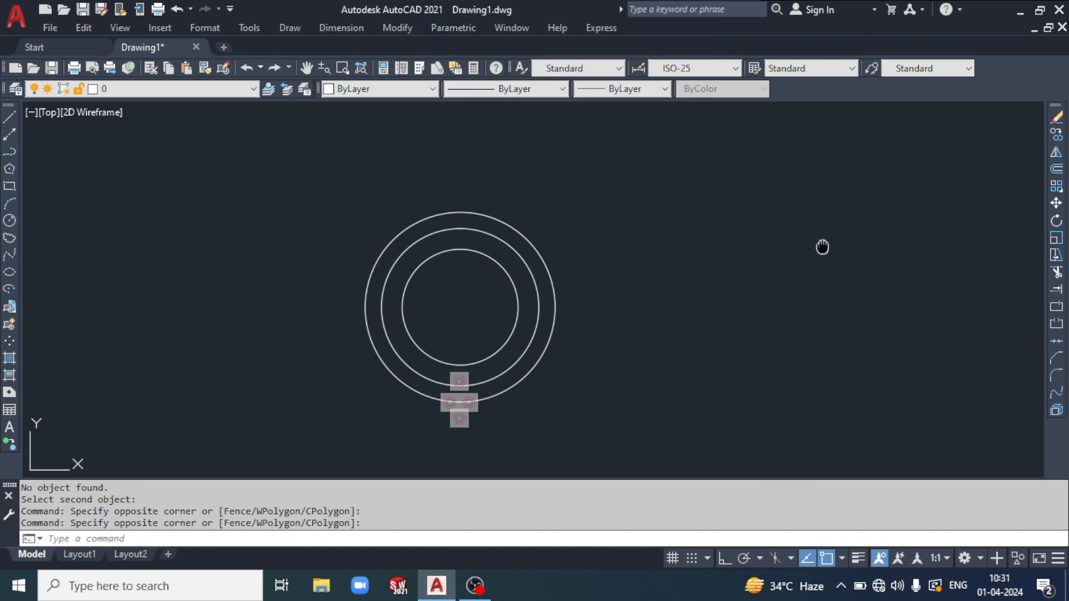
{"action": "middle_click_drag", "start_coordinate": [823, 248], "coordinate": [346, 388]}
{"action": "type", "text": "s"}
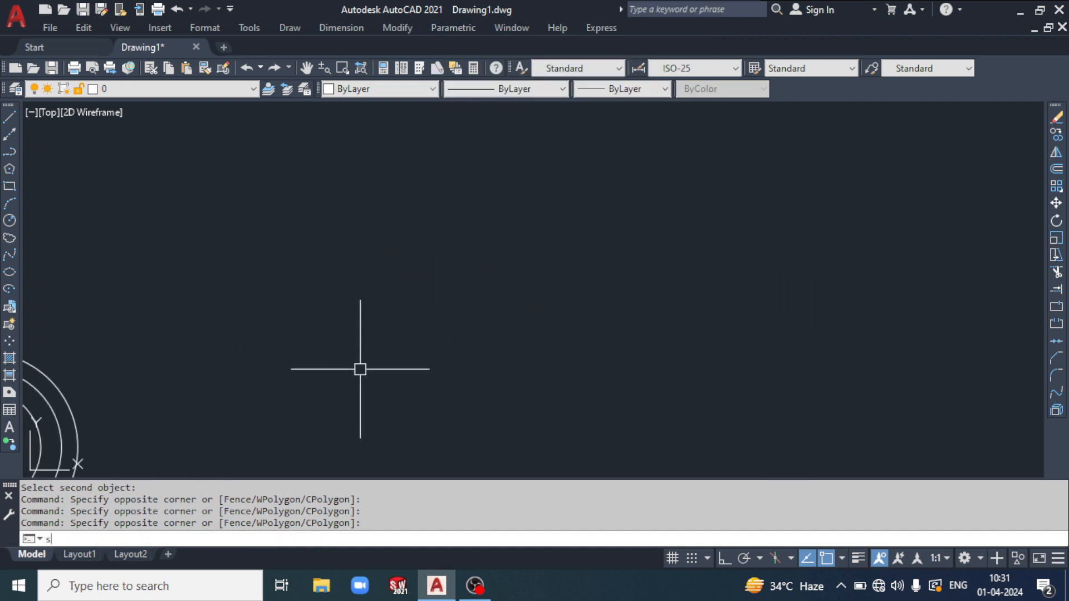
{"action": "type", "text": "pl"}
{"action": "key", "text": "Return"}
{"action": "left_click", "coordinate": [306, 343]}
{"action": "left_click", "coordinate": [374, 271]}
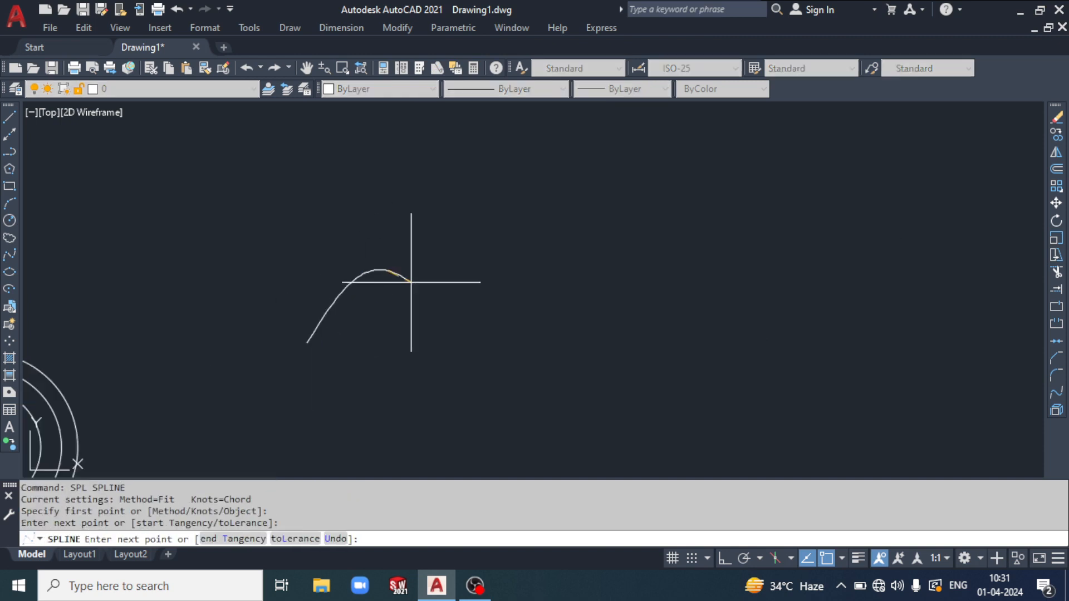
{"action": "left_click", "coordinate": [440, 310]}
{"action": "left_click", "coordinate": [525, 260]}
{"action": "left_click", "coordinate": [605, 303]}
{"action": "left_click", "coordinate": [660, 240]}
{"action": "key", "text": "Return"}
- Draw a separate line sloping down to the right, beyond the right end of the spline
{"action": "middle_click_drag", "start_coordinate": [733, 267], "coordinate": [511, 329]}
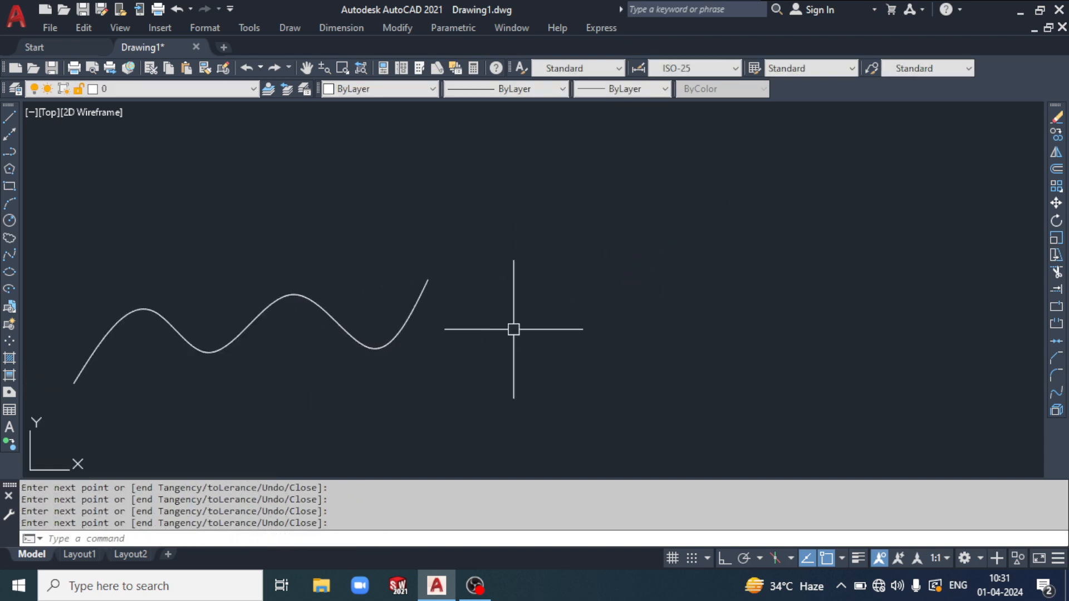
{"action": "type", "text": "l"}
{"action": "key", "text": "Return"}
{"action": "left_click", "coordinate": [516, 257]}
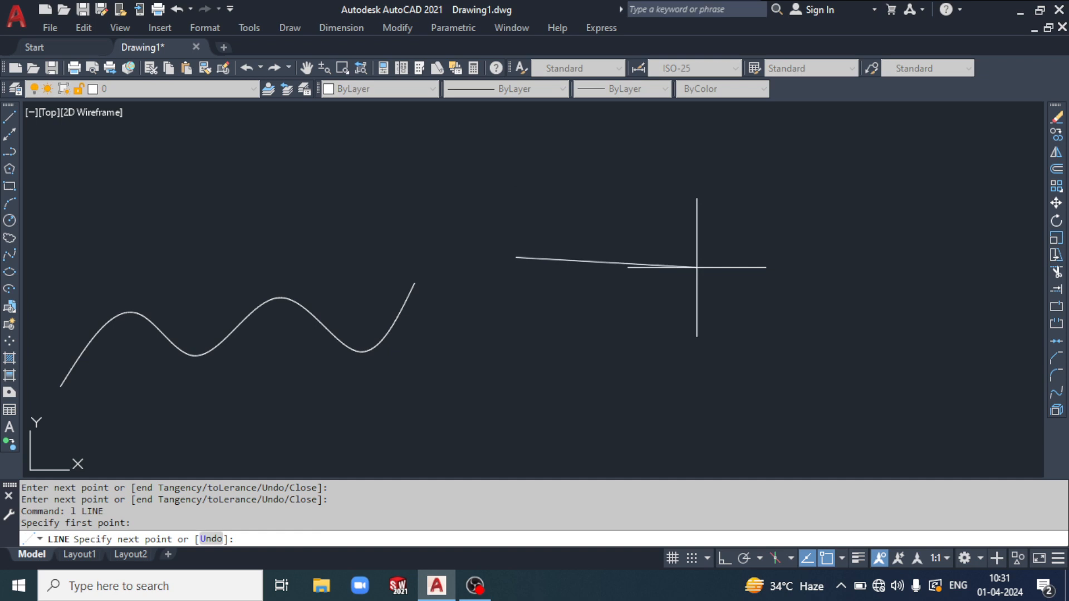
{"action": "left_click", "coordinate": [790, 315]}
{"action": "left_click", "coordinate": [454, 28]}
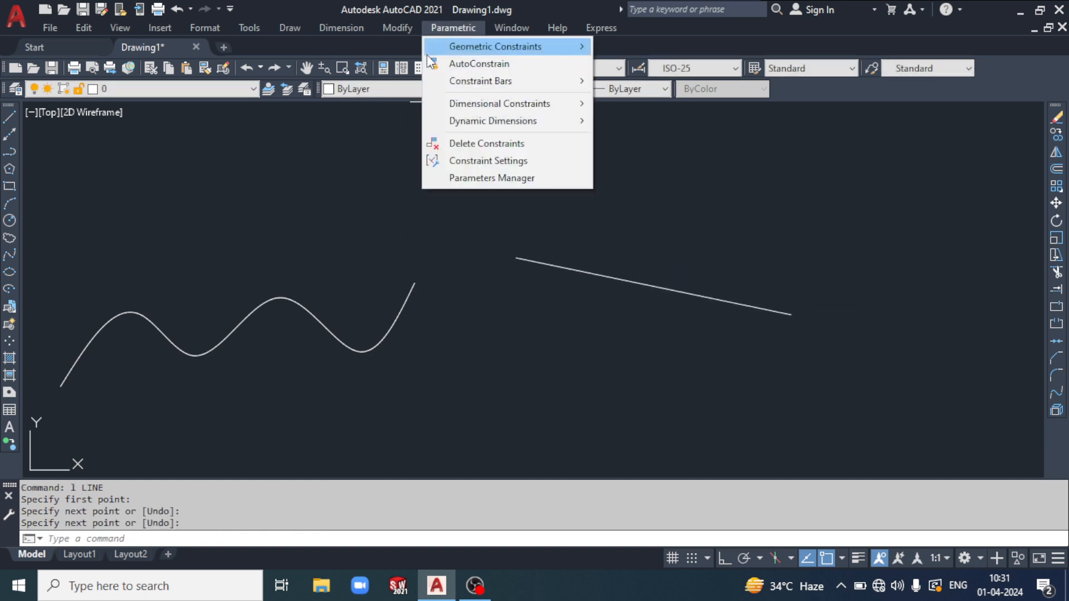
{"action": "mouse_move", "coordinate": [532, 49]}
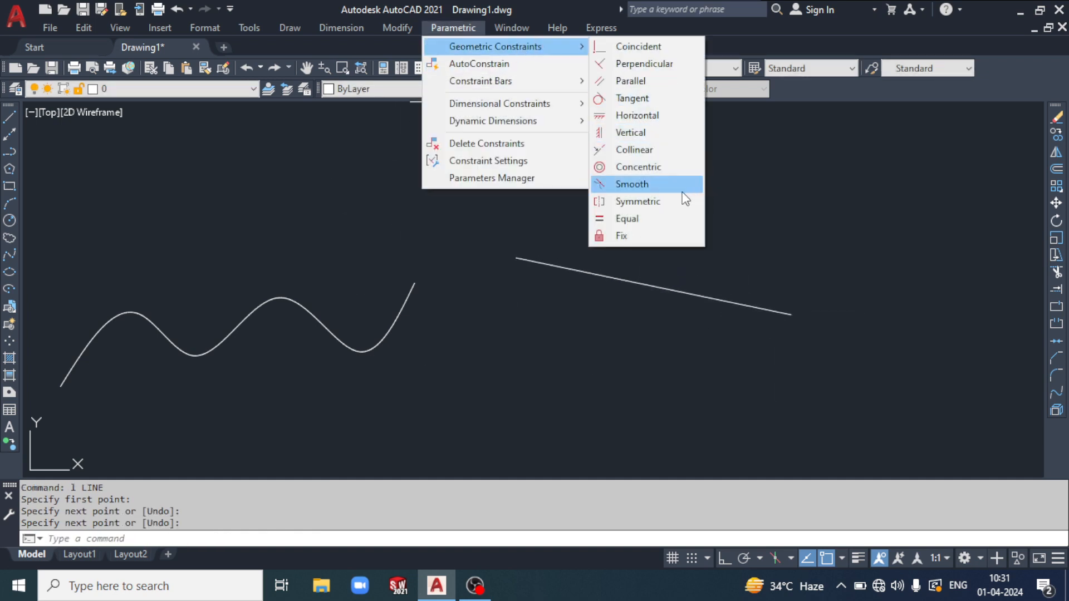
{"action": "left_click", "coordinate": [639, 186]}
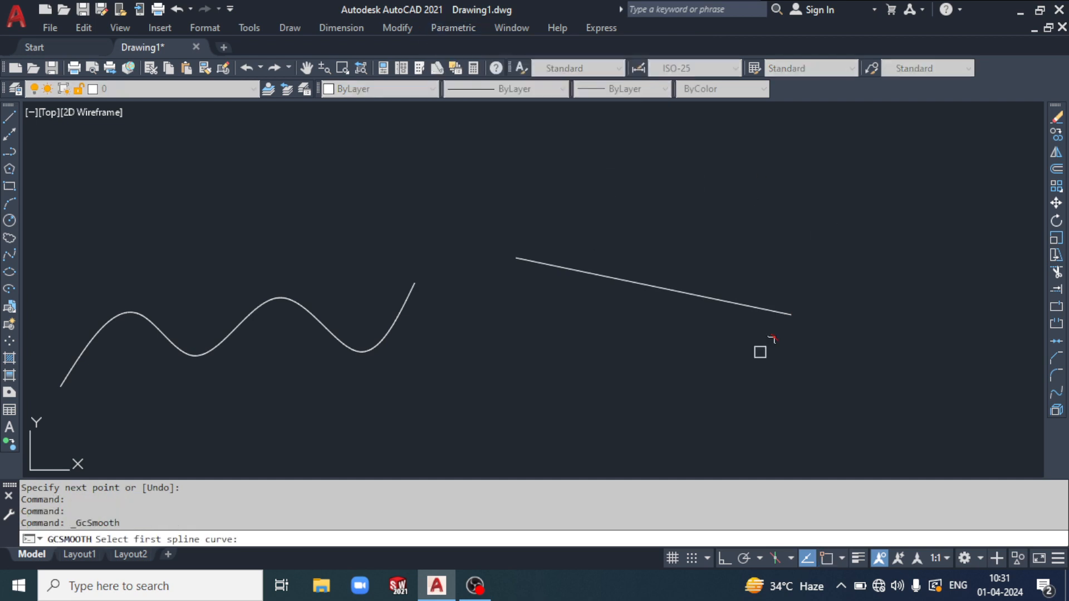
{"action": "left_click", "coordinate": [416, 286]}
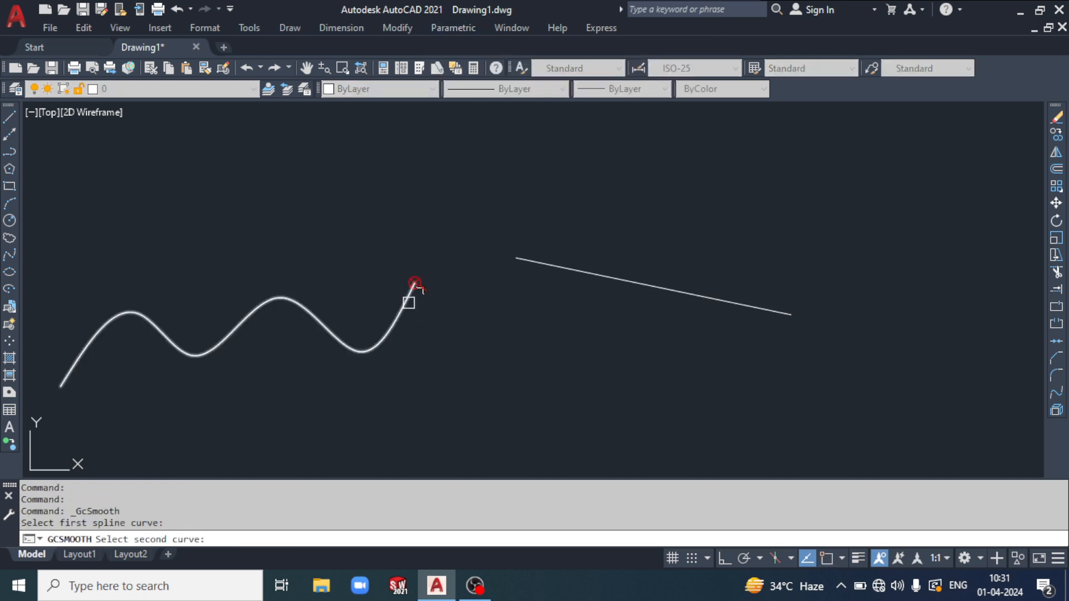
{"action": "key", "text": "Escape"}
{"action": "key", "text": "Escape"}
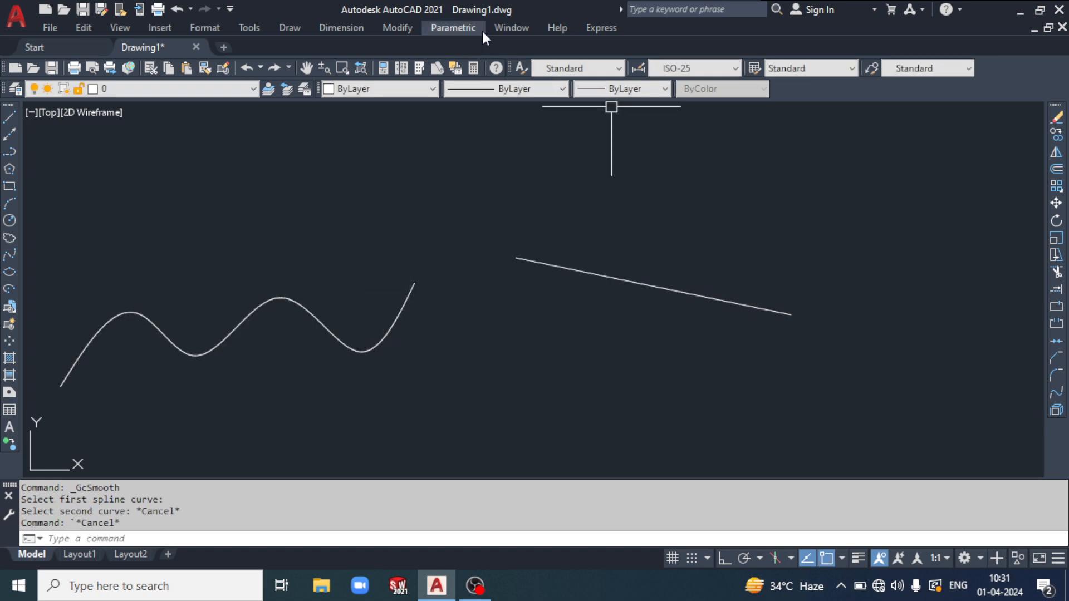
- Apply a Smooth constraint joining the upper left end of the line to the right end of the spline
{"action": "left_click", "coordinate": [453, 28]}
{"action": "mouse_move", "coordinate": [537, 46]}
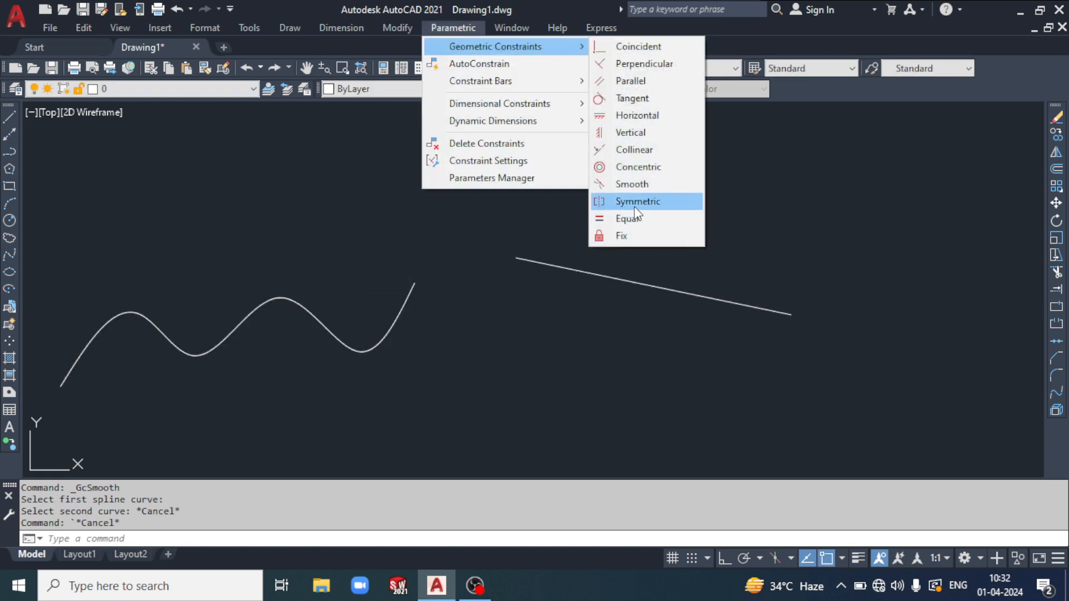
{"action": "left_click", "coordinate": [620, 185]}
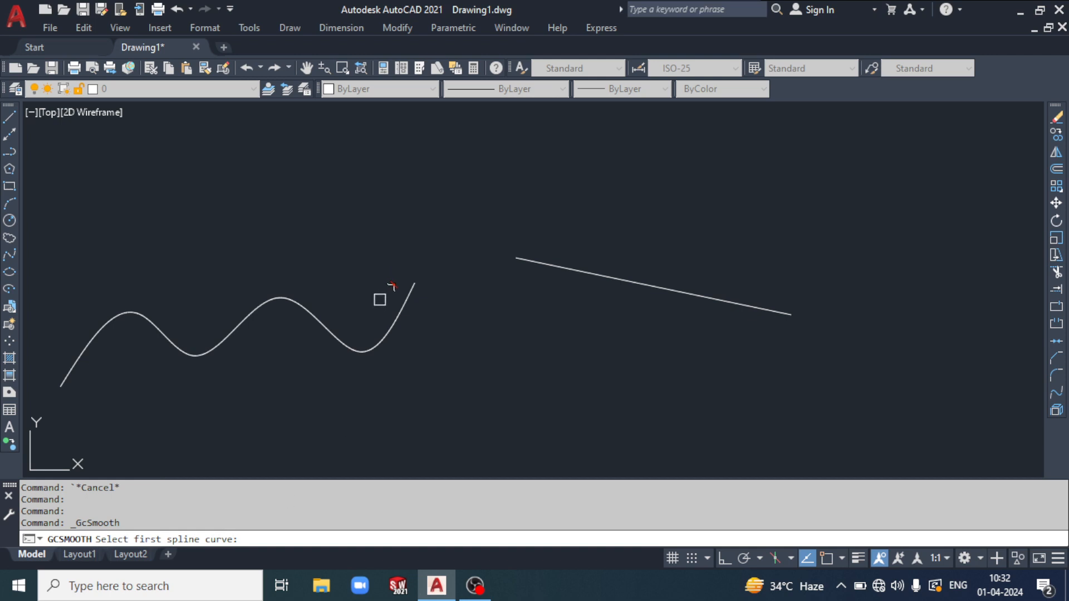
{"action": "left_click", "coordinate": [410, 311]}
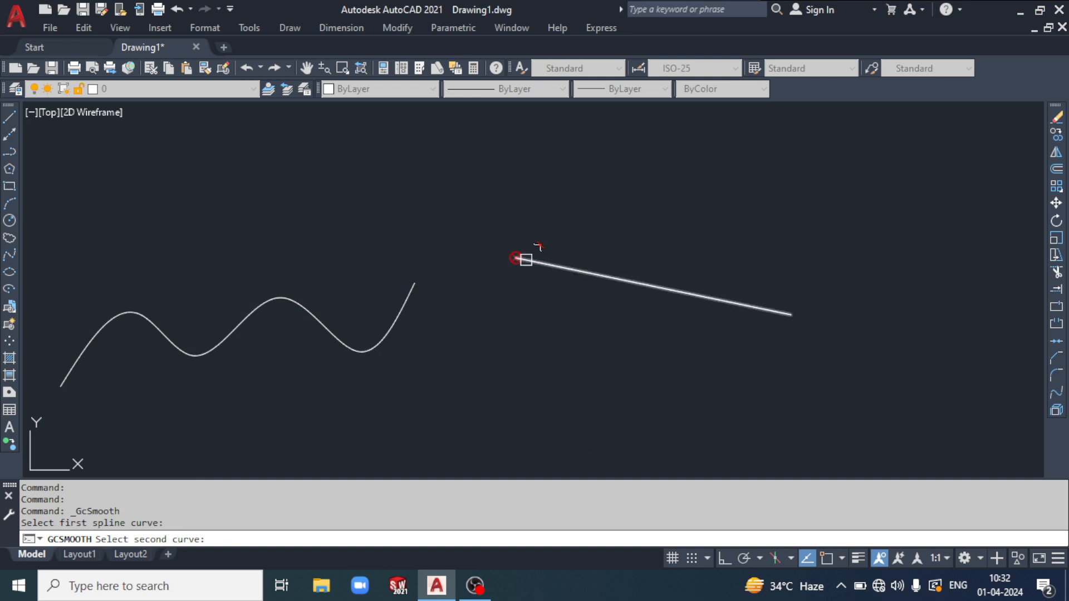
{"action": "left_click", "coordinate": [523, 257]}
{"action": "scroll", "coordinate": [526, 259], "scroll_direction": "down", "scroll_amount": 4}
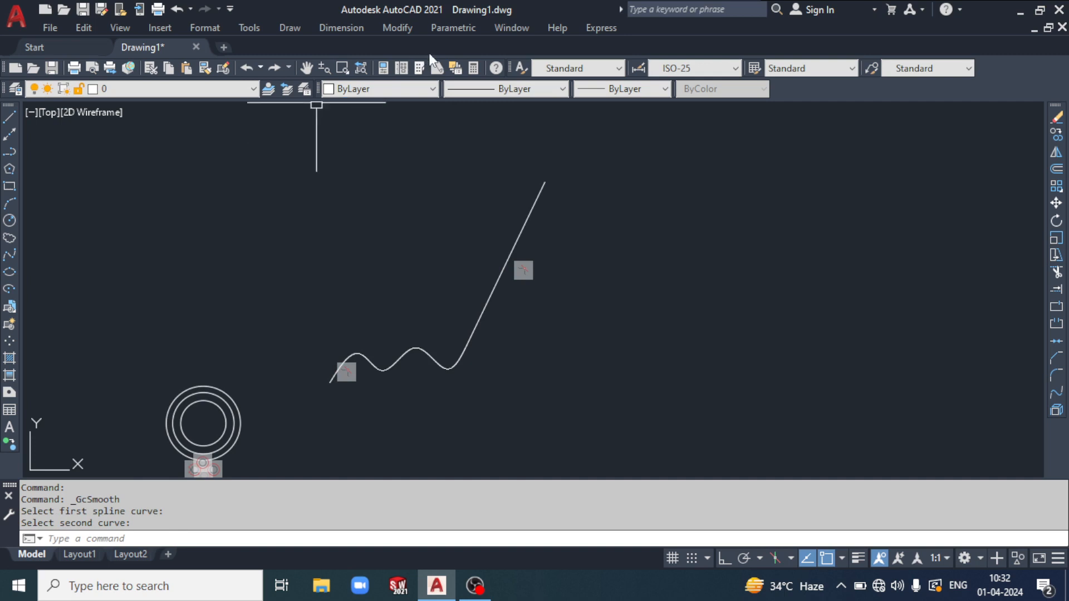
{"action": "left_click", "coordinate": [452, 28]}
{"action": "mouse_move", "coordinate": [465, 45]}
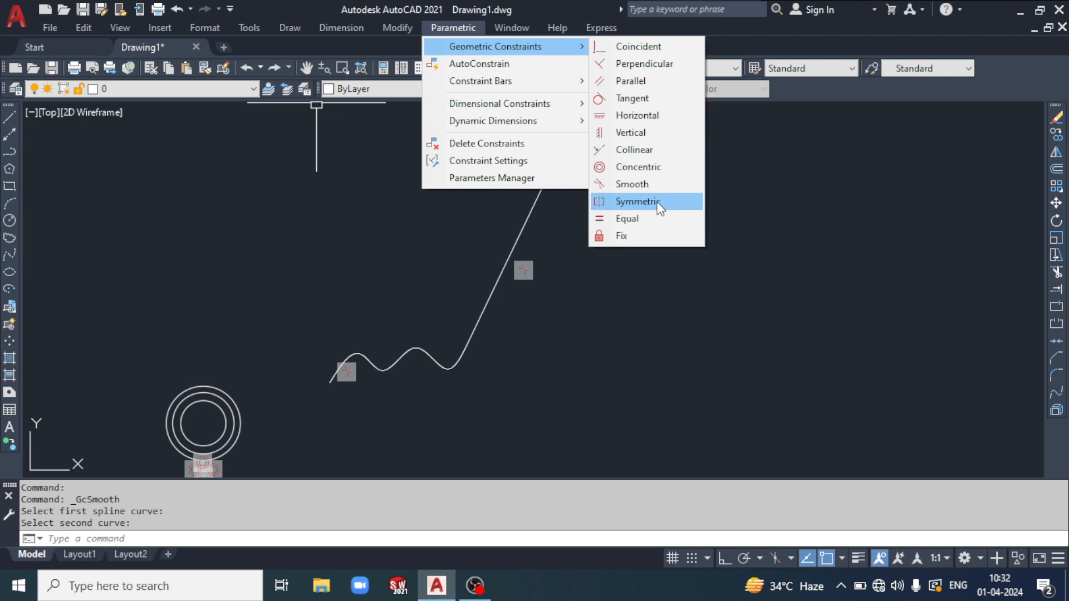
{"action": "left_click", "coordinate": [819, 300]}
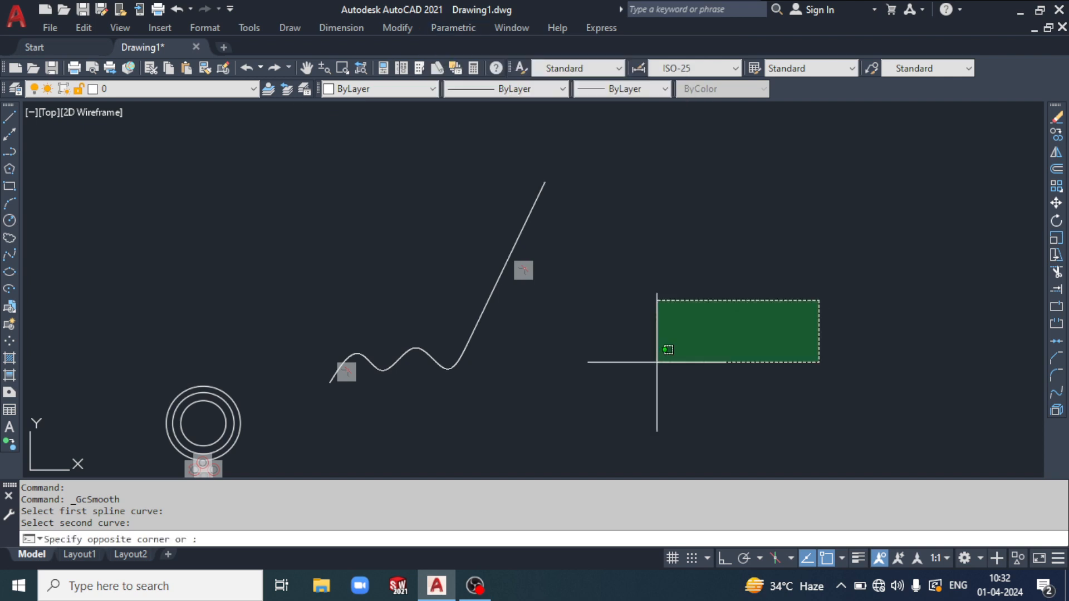
{"action": "left_click", "coordinate": [657, 362]}
{"action": "middle_click_drag", "start_coordinate": [817, 302], "coordinate": [587, 326]}
{"action": "type", "text": "k"}
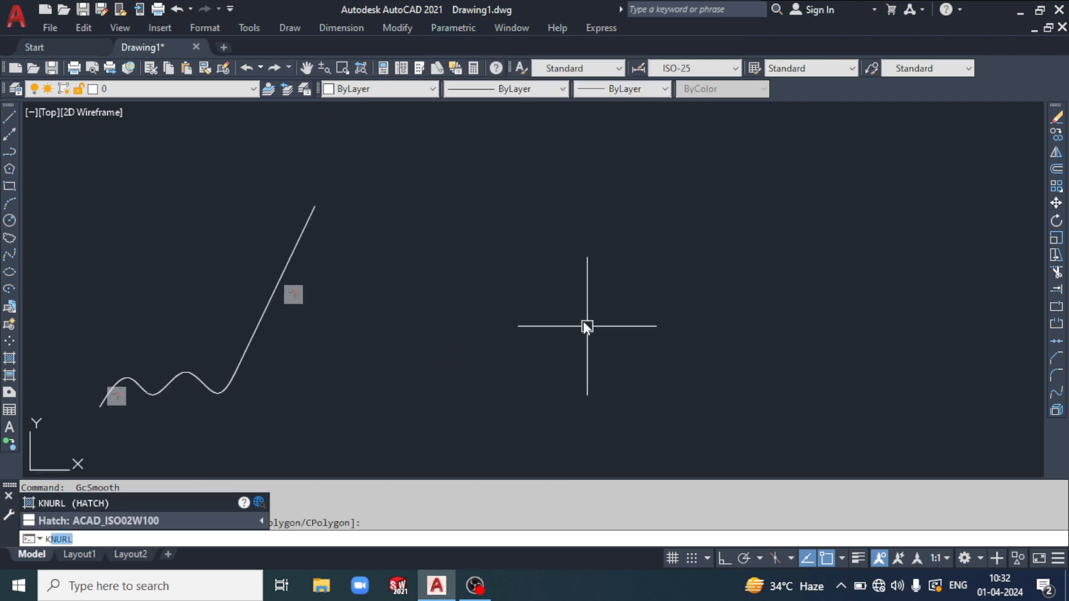
{"action": "key", "text": "Escape"}
{"action": "key", "text": "alt+p"}
- Turn Ortho mode on and draw a single vertical line in the empty area to the right of the spline
{"action": "left_click", "coordinate": [724, 558]}
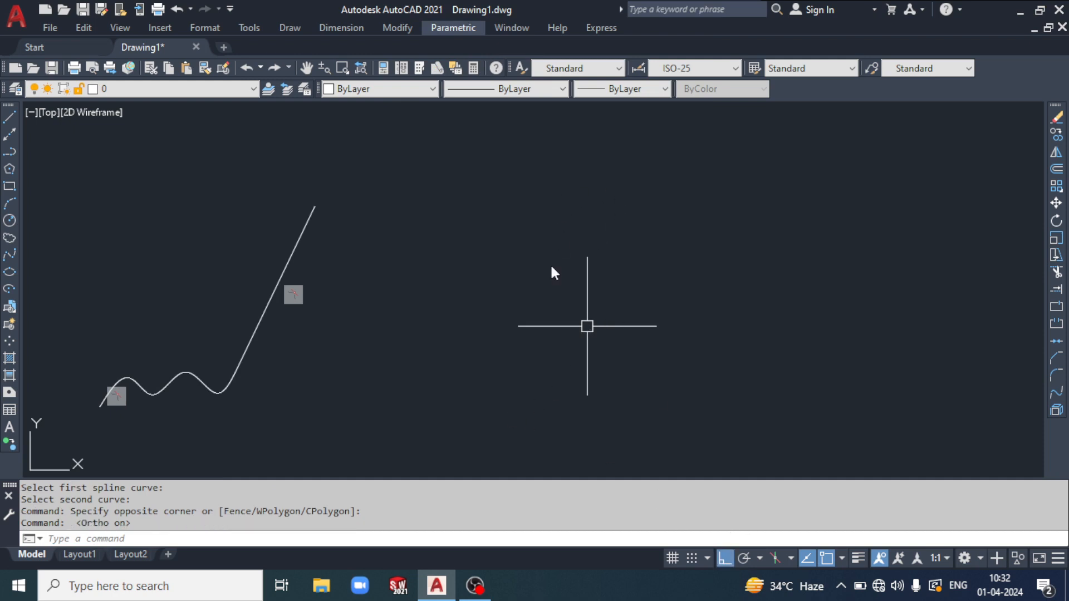
{"action": "left_click", "coordinate": [113, 539]}
{"action": "type", "text": "l"}
{"action": "key", "text": "Return"}
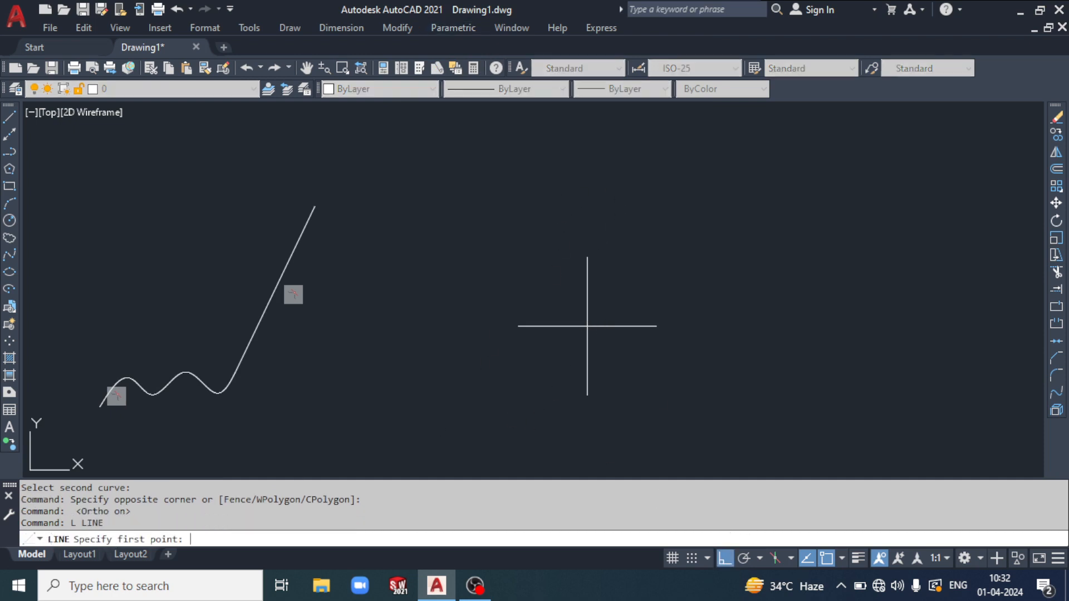
{"action": "left_click", "coordinate": [627, 165]}
{"action": "key", "text": "Escape"}
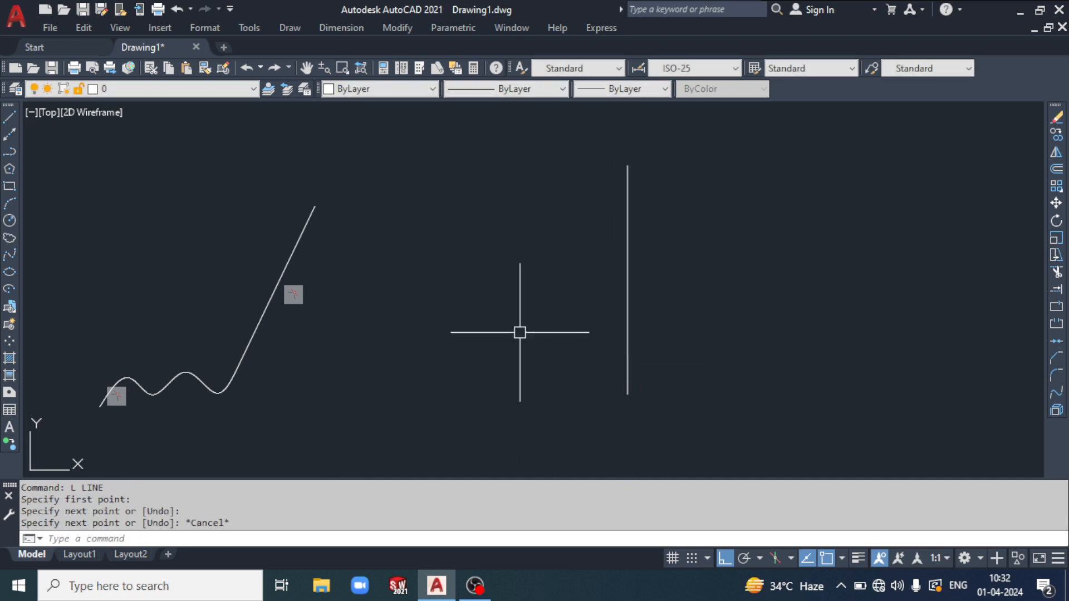
- Draw a circle of about 257 radius left of the vertical line and a lower one of about 125 radius right of it
{"action": "middle_click_drag", "start_coordinate": [520, 331], "coordinate": [468, 348]}
{"action": "type", "text": "c"}
{"action": "key", "text": "Return"}
{"action": "left_click", "coordinate": [497, 324]}
{"action": "left_click", "coordinate": [492, 384]}
{"action": "key", "text": "Return"}
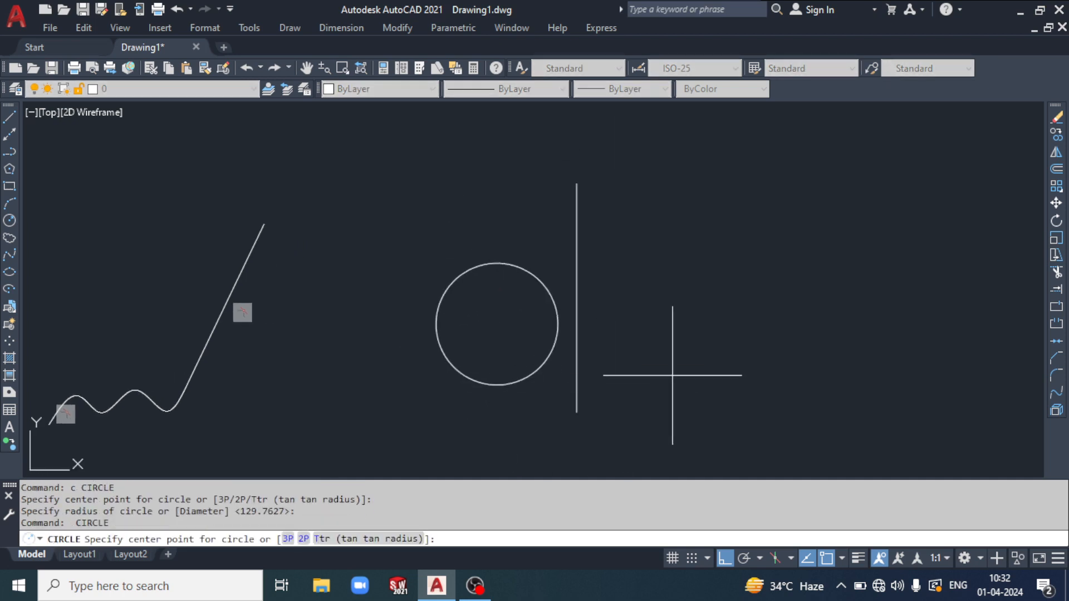
{"action": "left_click", "coordinate": [672, 376]}
{"action": "left_click", "coordinate": [674, 406]}
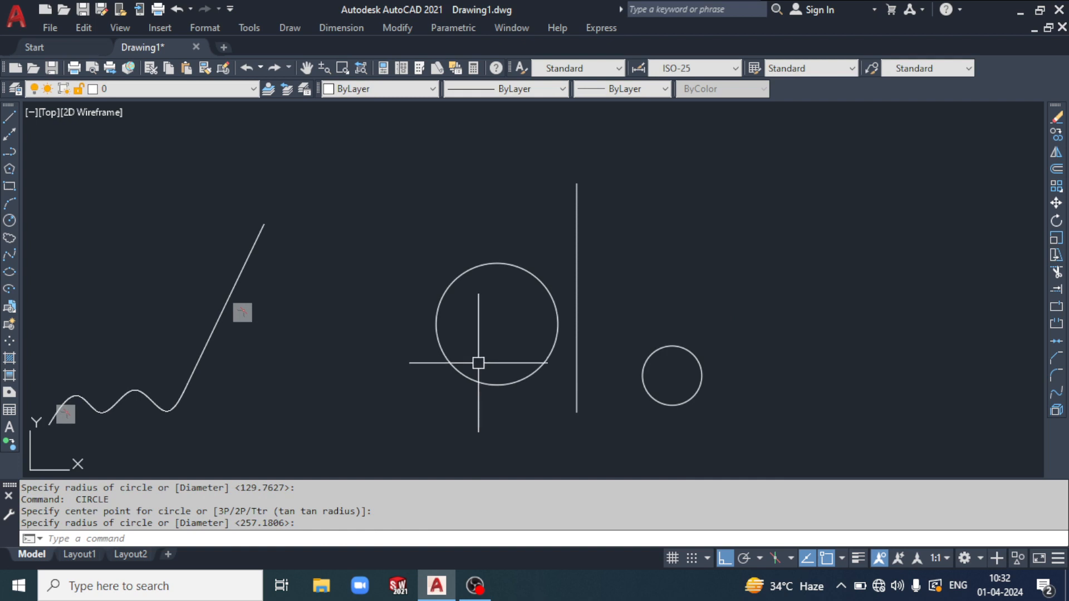
- Apply a Symmetric constraint to the small circle and the large circle about the vertical line, selecting the small circle first
{"action": "left_click", "coordinate": [455, 28]}
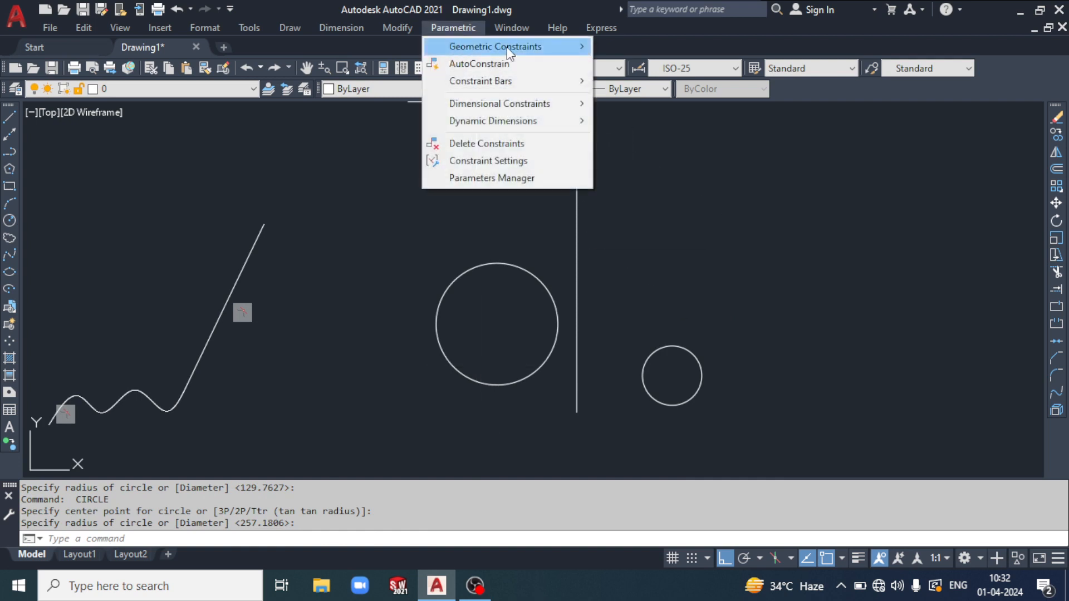
{"action": "mouse_move", "coordinate": [512, 48]}
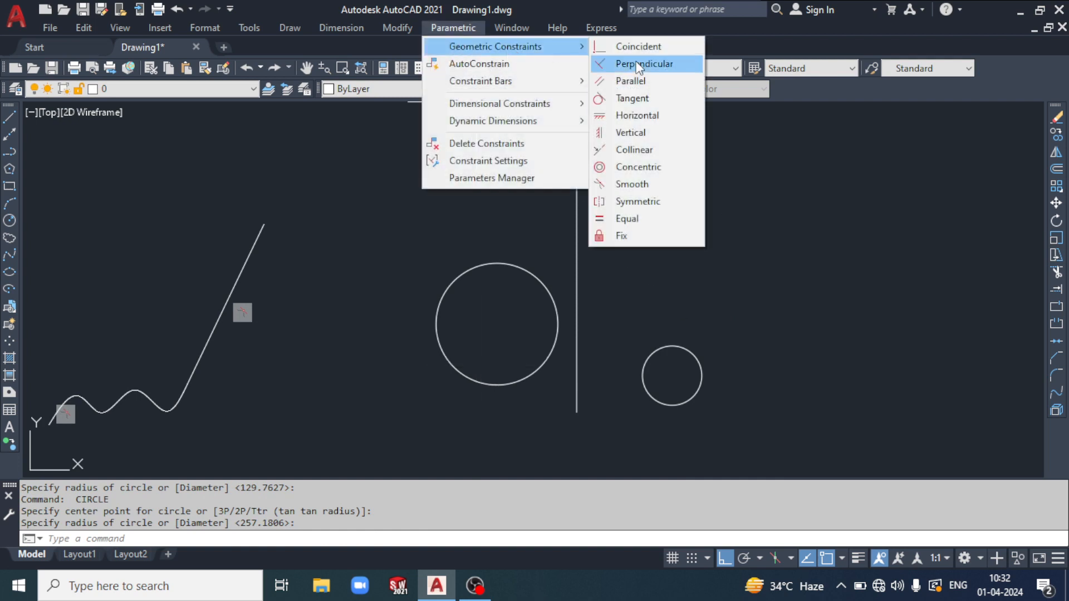
{"action": "left_click", "coordinate": [655, 208]}
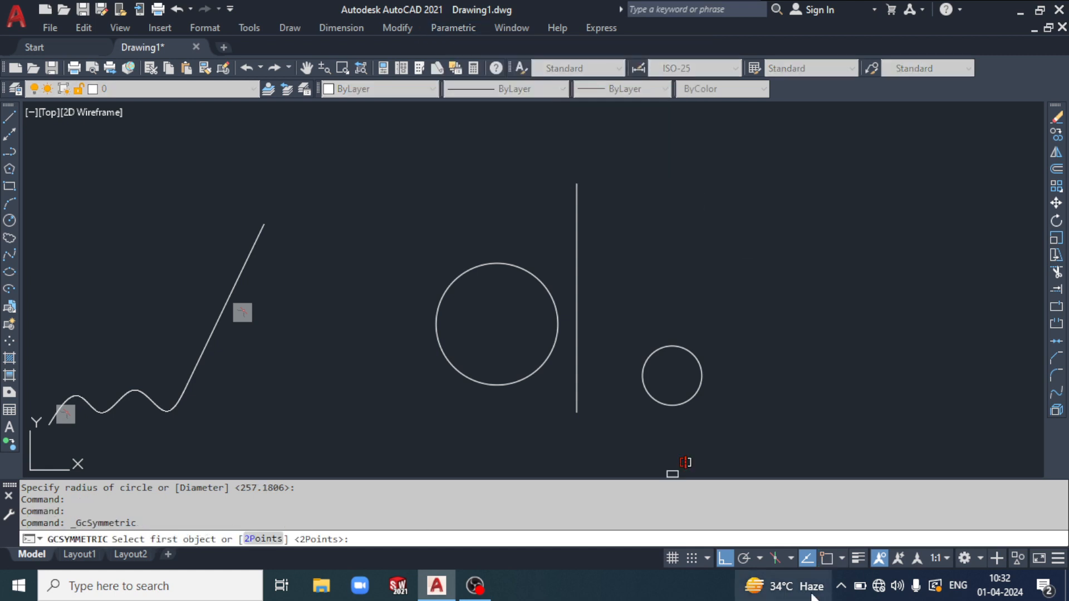
{"action": "left_click", "coordinate": [698, 359]}
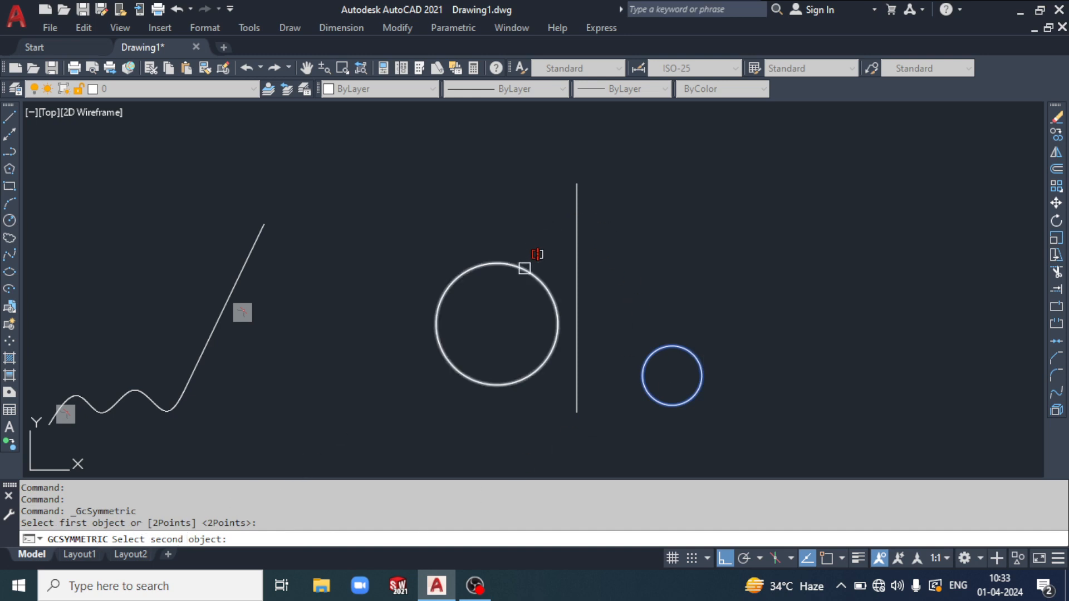
{"action": "left_click", "coordinate": [525, 268]}
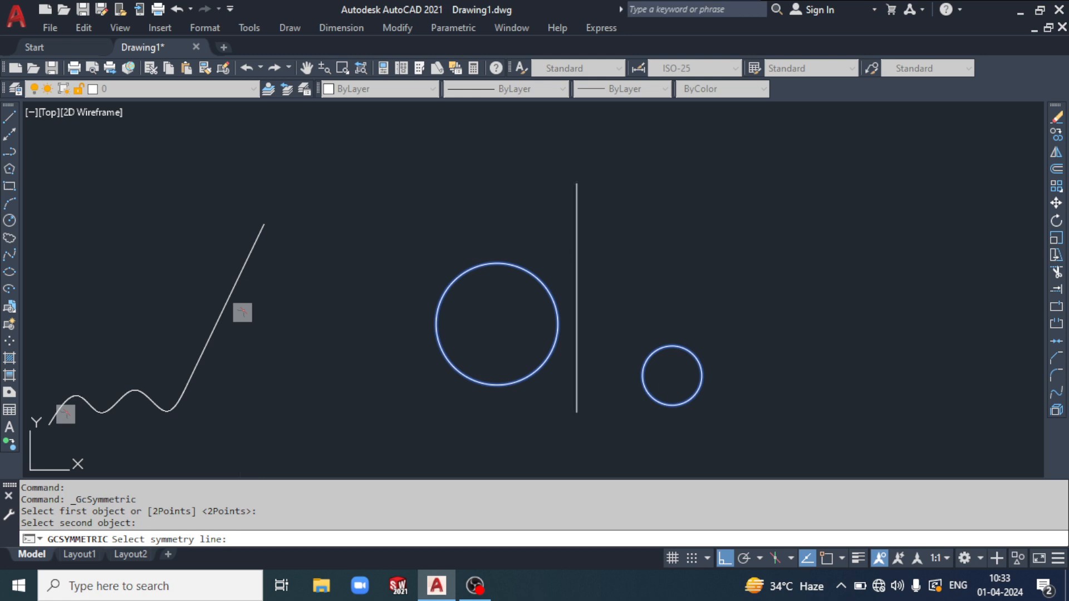
{"action": "left_click", "coordinate": [576, 256]}
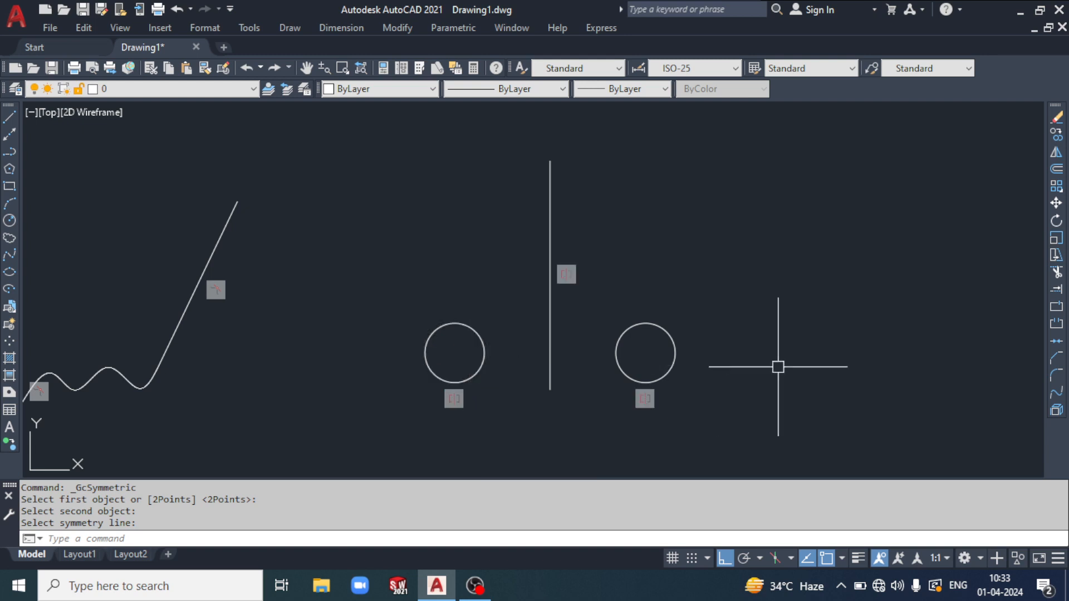
- Draw another vertical line in the empty area to the right of the symmetric circles
{"action": "middle_click_drag", "start_coordinate": [777, 365], "coordinate": [211, 366]}
{"action": "left_click", "coordinate": [509, 284]}
{"action": "left_click", "coordinate": [487, 339]}
{"action": "middle_click_drag", "start_coordinate": [553, 324], "coordinate": [510, 351]}
{"action": "type", "text": "l"}
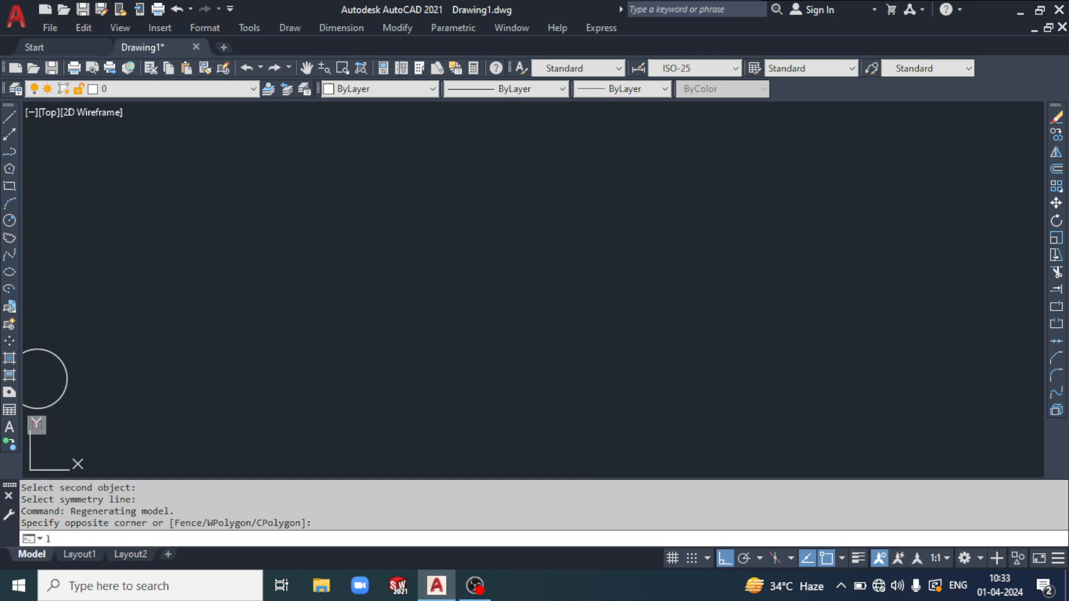
{"action": "key", "text": "Return"}
{"action": "left_click", "coordinate": [560, 202]}
{"action": "left_click", "coordinate": [529, 431]}
{"action": "key", "text": "Return"}
- Draw a circle of about 343 radius right of the new vertical line and a smaller, lower circle left of it
{"action": "middle_click_drag", "start_coordinate": [711, 373], "coordinate": [635, 379]}
{"action": "left_click", "coordinate": [727, 280]}
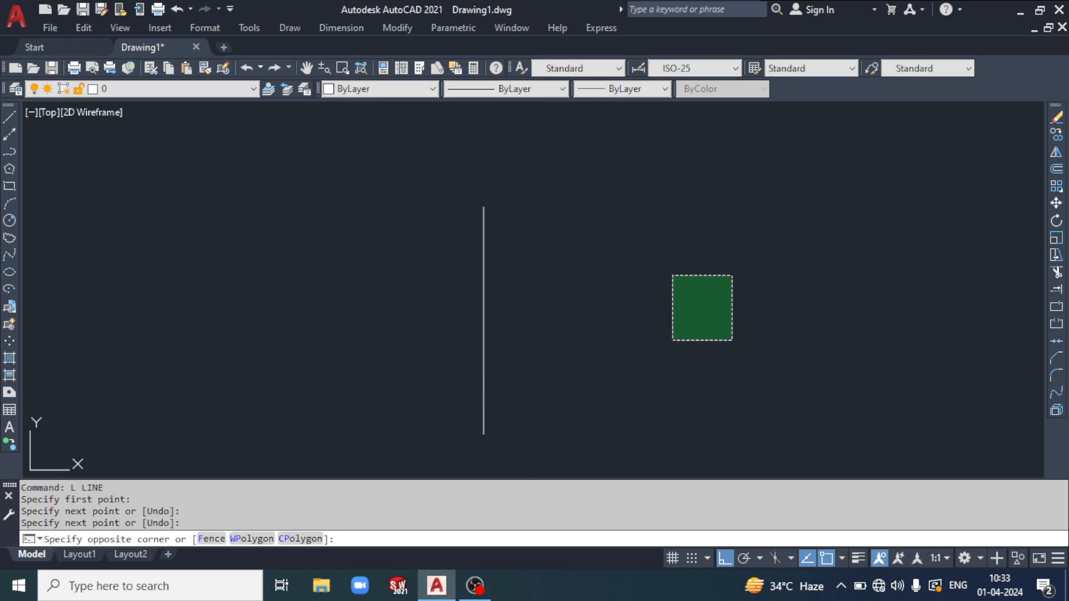
{"action": "left_click", "coordinate": [673, 338]}
{"action": "type", "text": "c"}
{"action": "key", "text": "Return"}
{"action": "left_click", "coordinate": [663, 306]}
{"action": "left_click", "coordinate": [657, 386]}
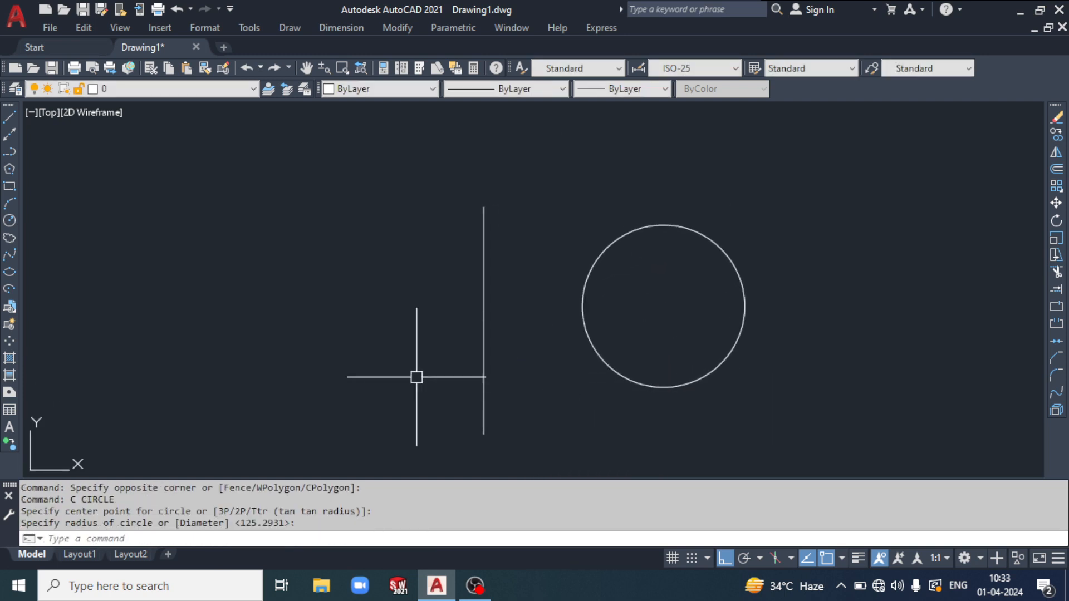
{"action": "key", "text": "Return"}
{"action": "left_click", "coordinate": [387, 348]}
{"action": "left_click", "coordinate": [414, 383]}
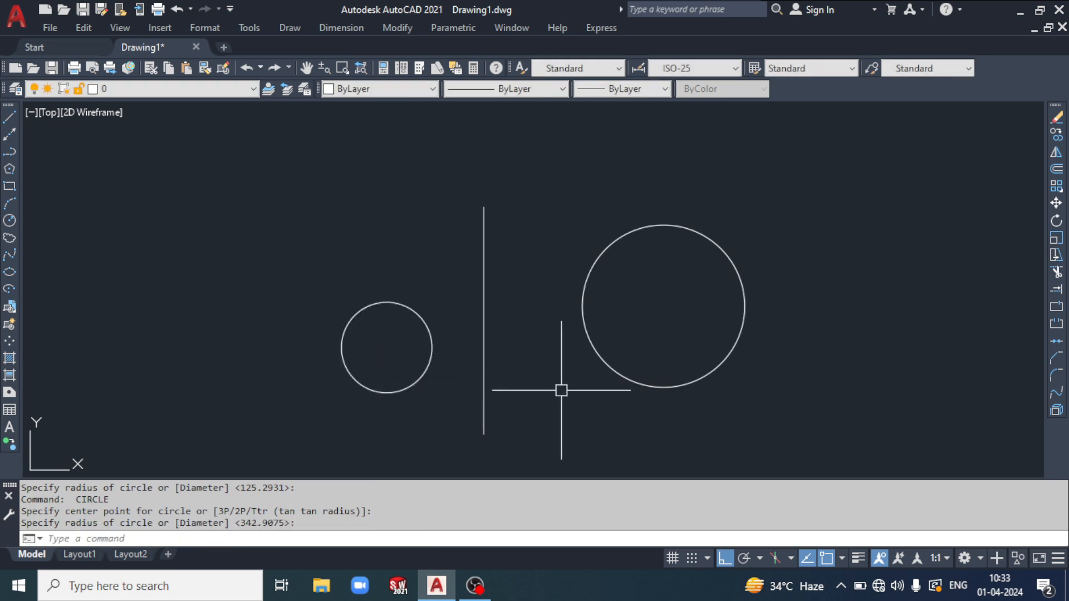
- Apply a Symmetric constraint to the new circle pair about their vertical line, selecting the large circle first
{"action": "scroll", "coordinate": [639, 336], "scroll_direction": "down", "scroll_amount": 2}
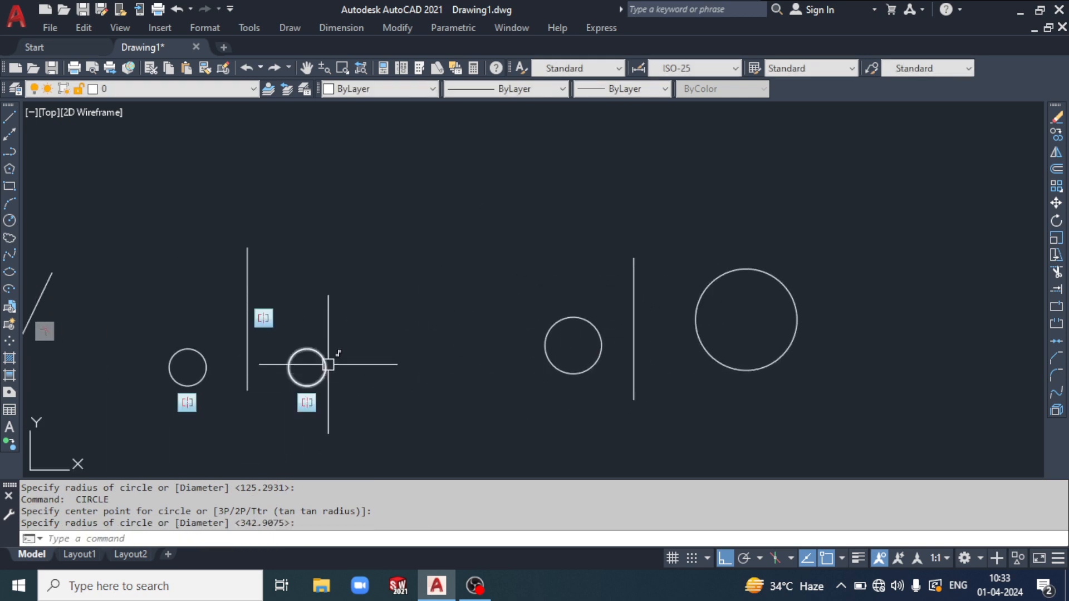
{"action": "mouse_move", "coordinate": [604, 347]}
{"action": "middle_mouse_down"}
{"action": "mouse_move", "coordinate": [465, 365]}
{"action": "mouse_move", "coordinate": [570, 354]}
{"action": "middle_mouse_up"}
{"action": "scroll", "coordinate": [591, 348], "scroll_direction": "up", "scroll_amount": 2}
{"action": "left_click", "coordinate": [395, 27]}
{"action": "left_click", "coordinate": [757, 158]}
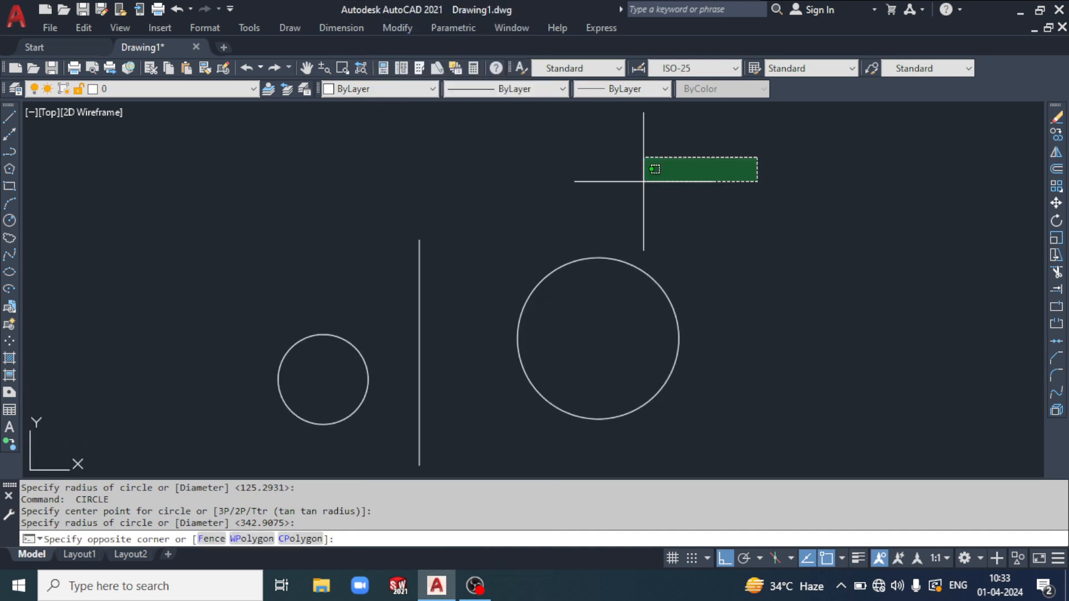
{"action": "left_click", "coordinate": [643, 181]}
{"action": "left_click", "coordinate": [452, 28]}
{"action": "mouse_move", "coordinate": [501, 46]}
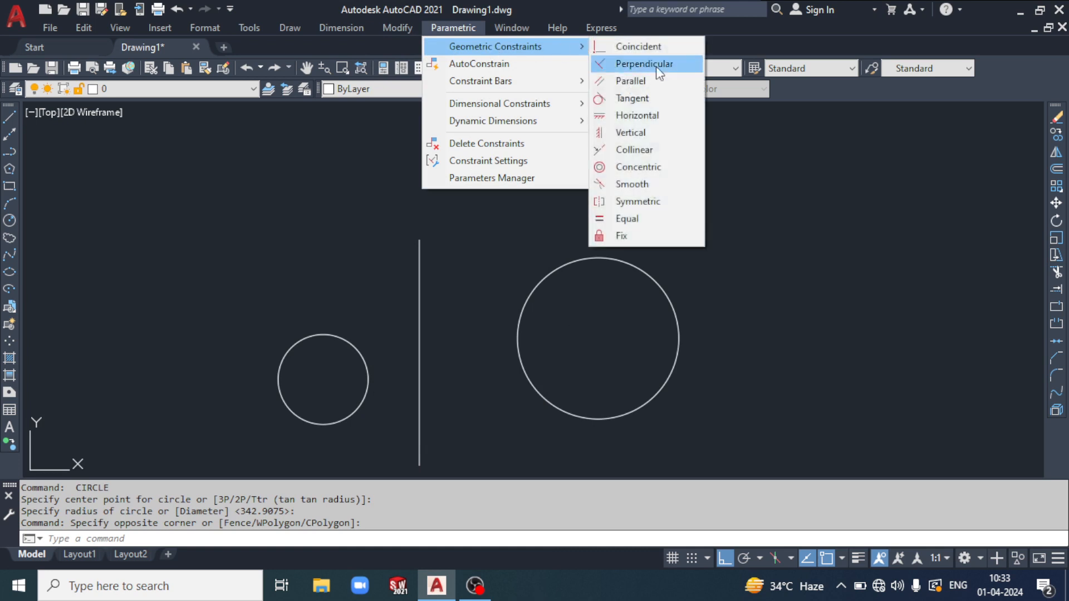
{"action": "left_click", "coordinate": [636, 201]}
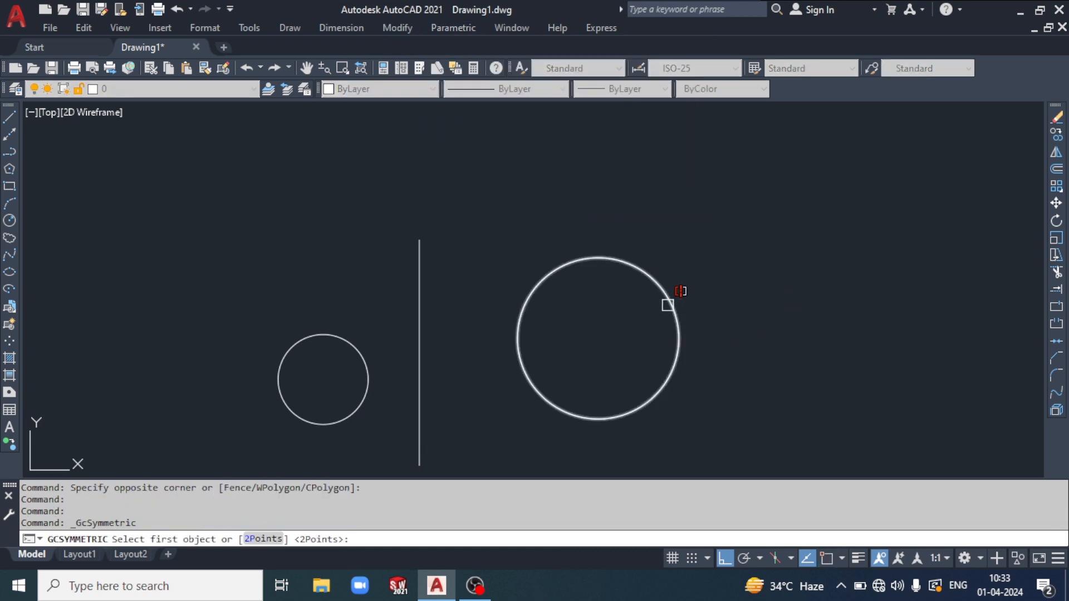
{"action": "left_click", "coordinate": [667, 305]}
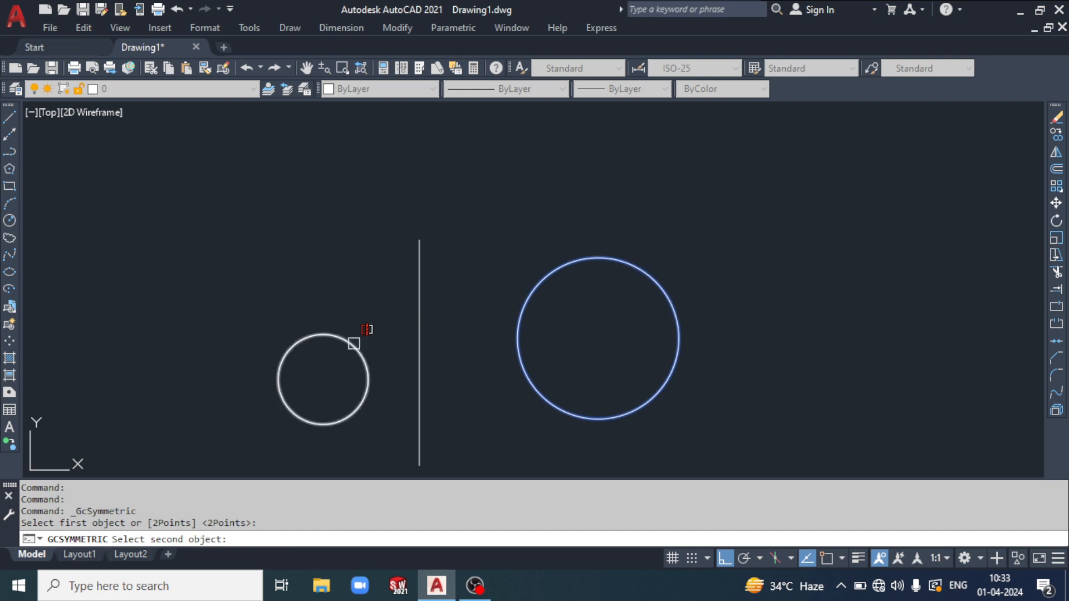
{"action": "left_click", "coordinate": [354, 343]}
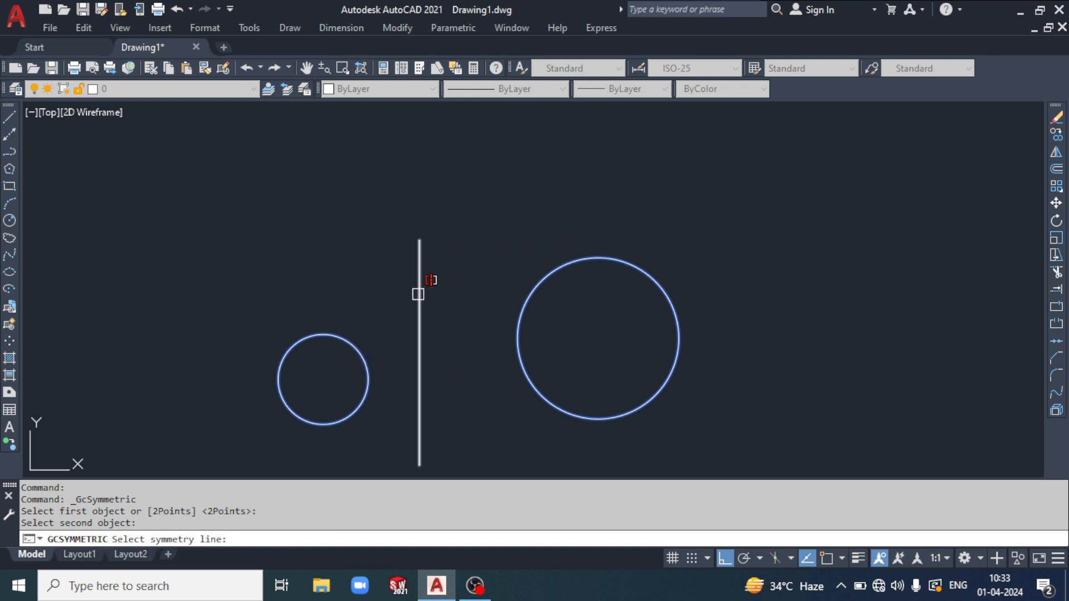
{"action": "left_click", "coordinate": [420, 291]}
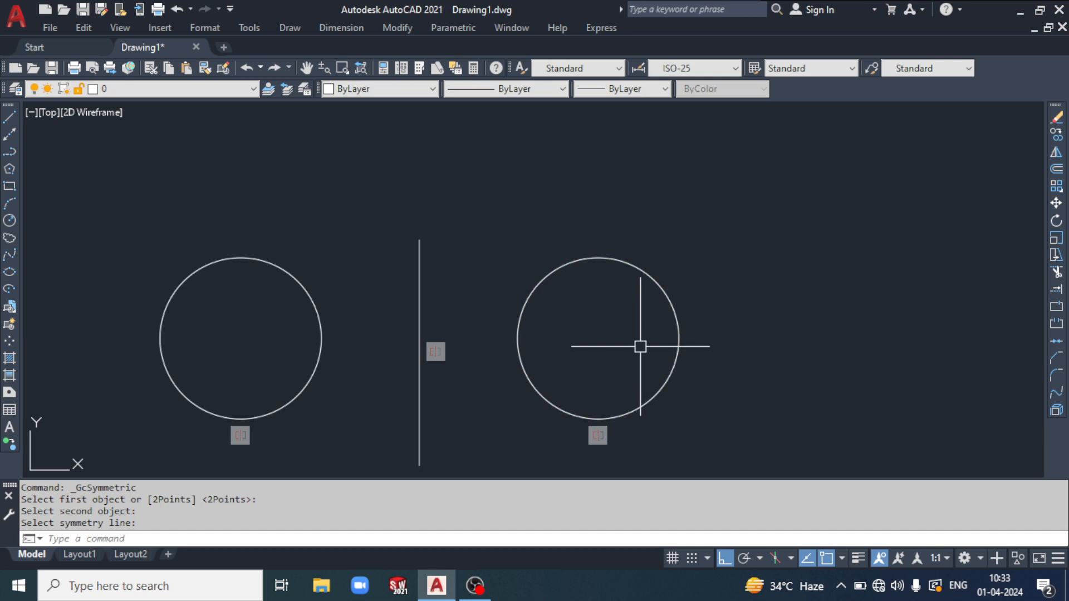
- Apply an Equal constraint from the first pair's right circle to the second pair's left circle
{"action": "left_click", "coordinate": [448, 28]}
{"action": "mouse_move", "coordinate": [529, 49]}
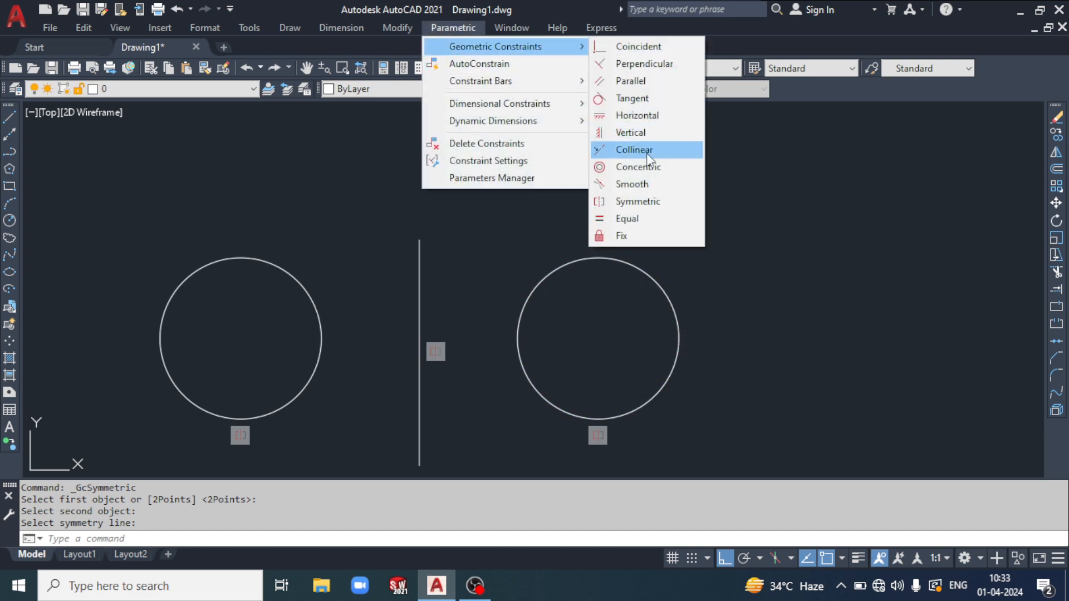
{"action": "left_click", "coordinate": [652, 222]}
{"action": "scroll", "coordinate": [340, 261], "scroll_direction": "down", "scroll_amount": 5}
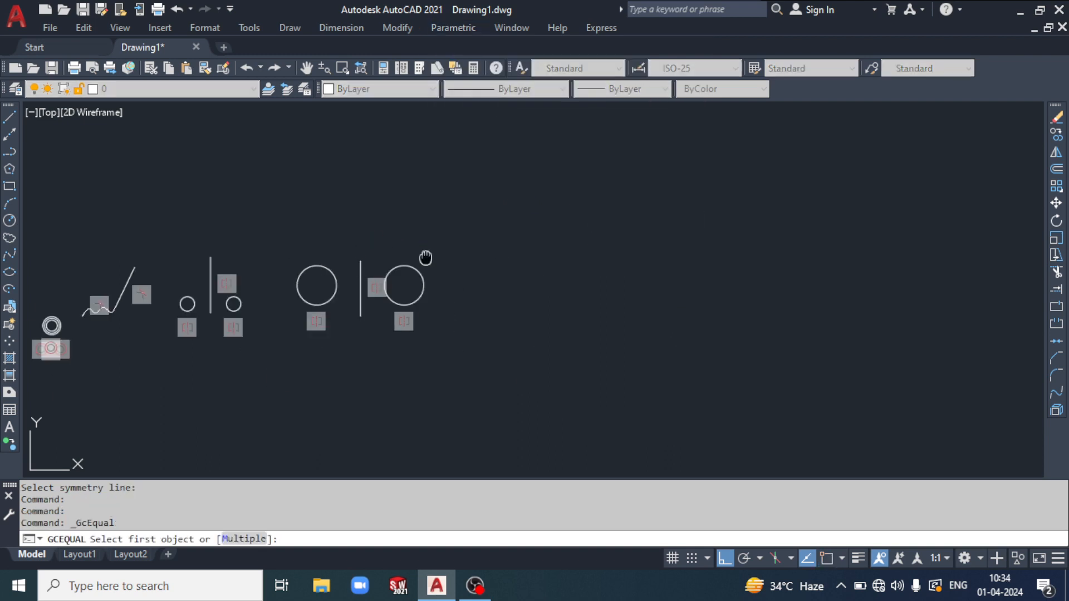
{"action": "scroll", "coordinate": [347, 265], "scroll_direction": "up", "scroll_amount": 2}
{"action": "scroll", "coordinate": [347, 265], "scroll_direction": "up", "scroll_amount": 2}
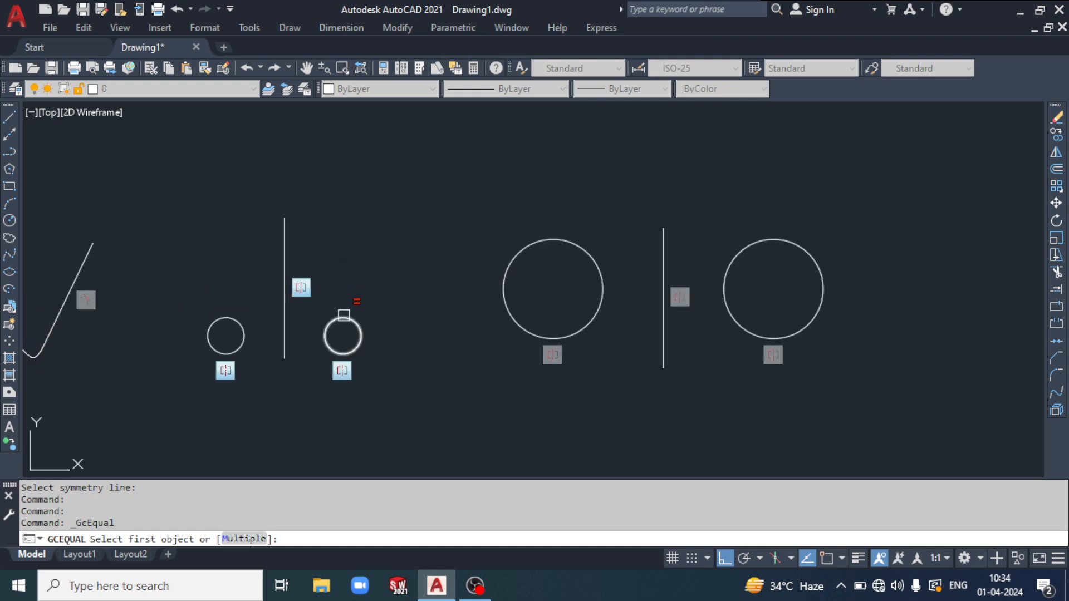
{"action": "left_click", "coordinate": [340, 318]}
{"action": "left_click", "coordinate": [531, 243]}
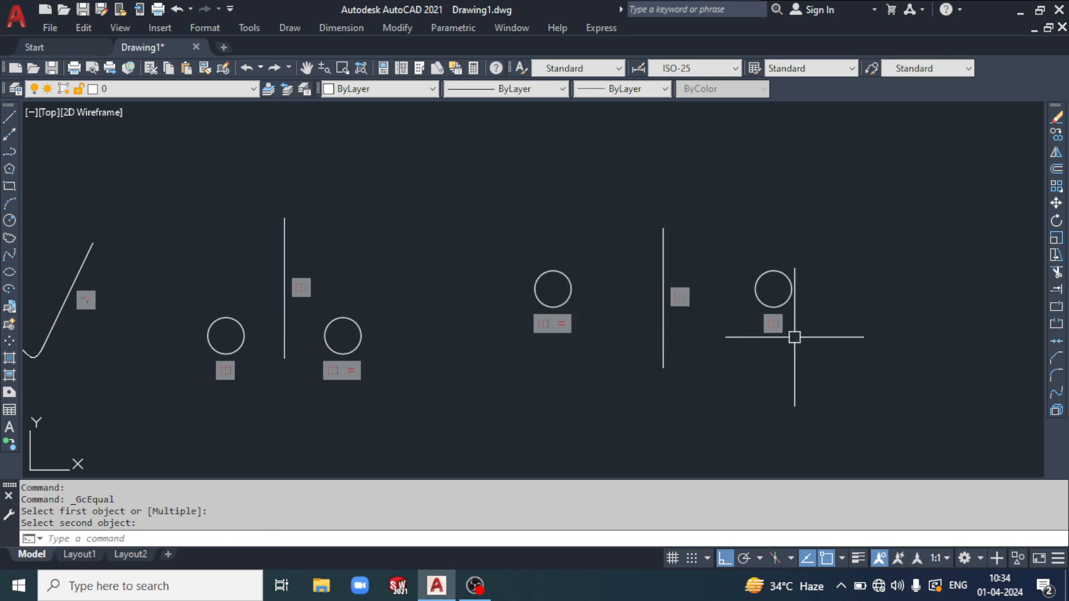
- Apply an Equal constraint from the slanted line joined to the spline to the first pair's vertical symmetry line
{"action": "middle_click_drag", "start_coordinate": [644, 338], "coordinate": [687, 371]}
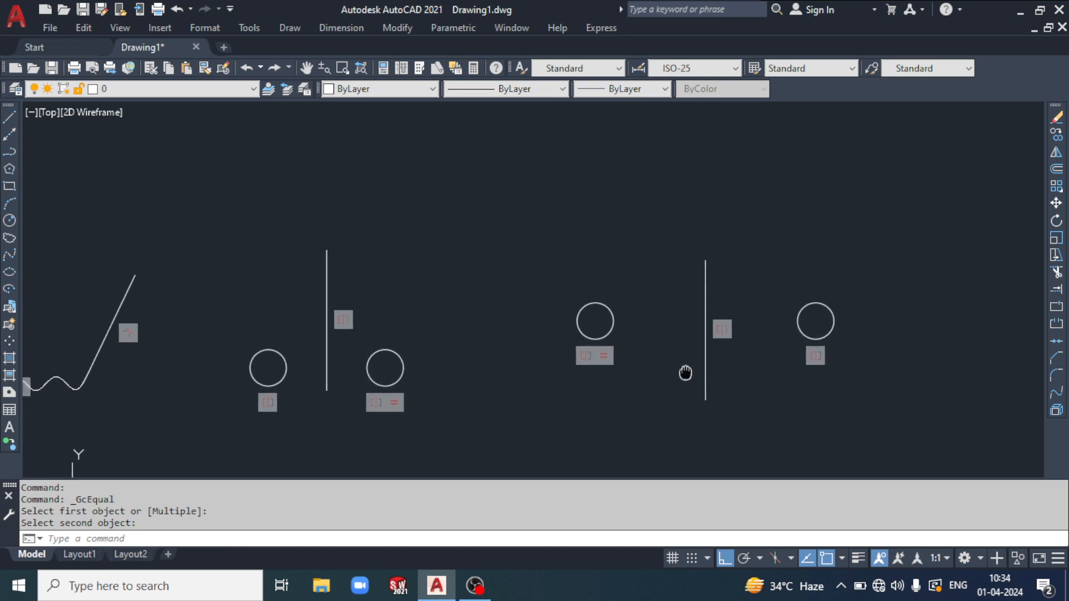
{"action": "key", "text": "Return"}
{"action": "middle_click_drag", "start_coordinate": [441, 310], "coordinate": [583, 295]}
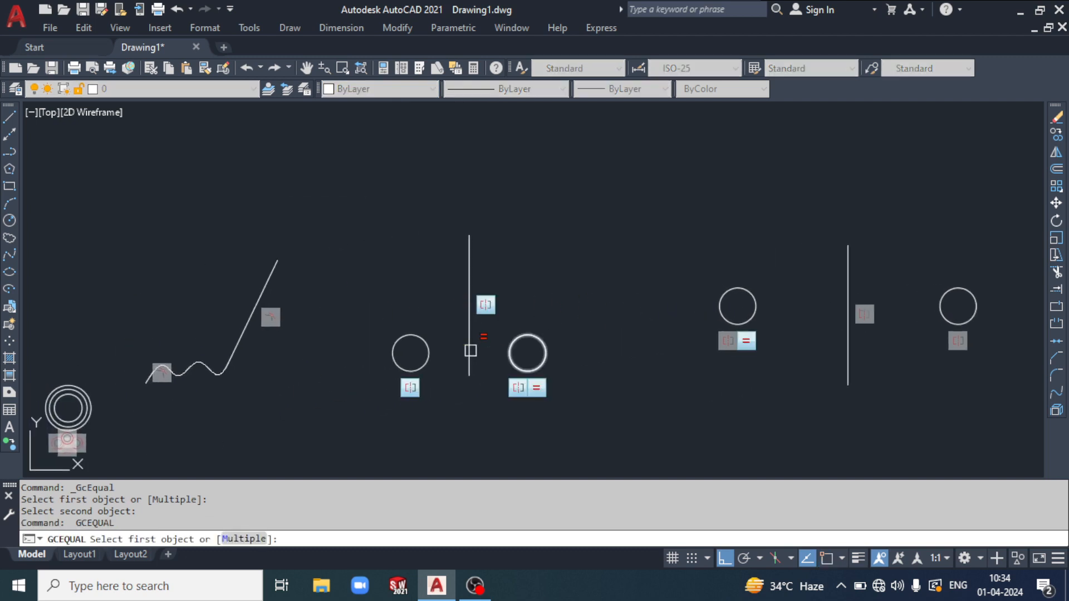
{"action": "left_click", "coordinate": [264, 285]}
{"action": "left_click", "coordinate": [470, 255]}
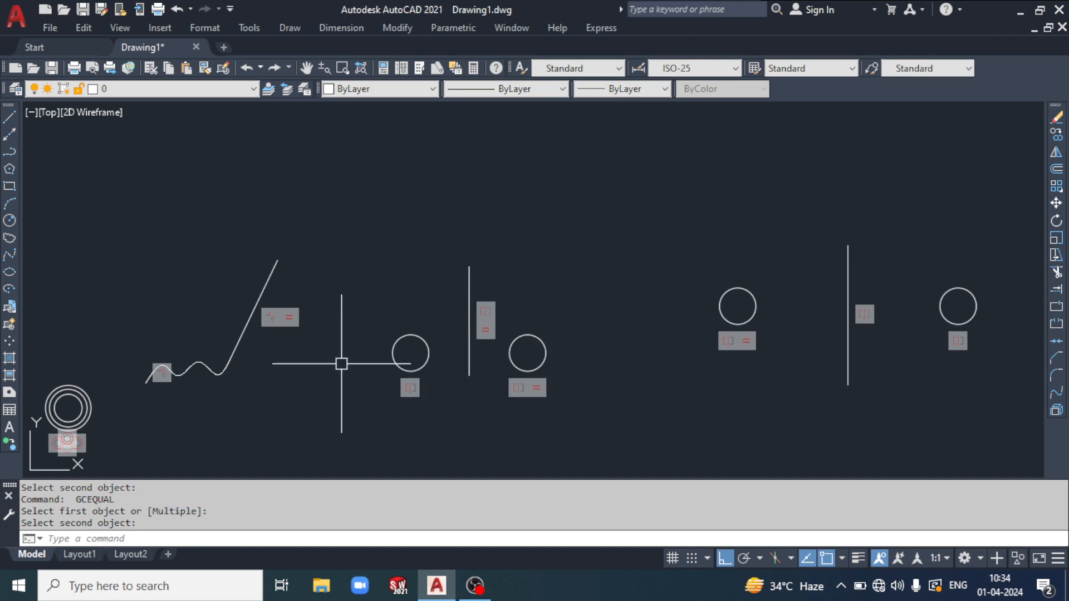
- Apply an Equal constraint from the upper collinear line to the second pair's vertical symmetry line
{"action": "scroll", "coordinate": [380, 254], "scroll_direction": "down", "scroll_amount": 3}
{"action": "key", "text": "Return"}
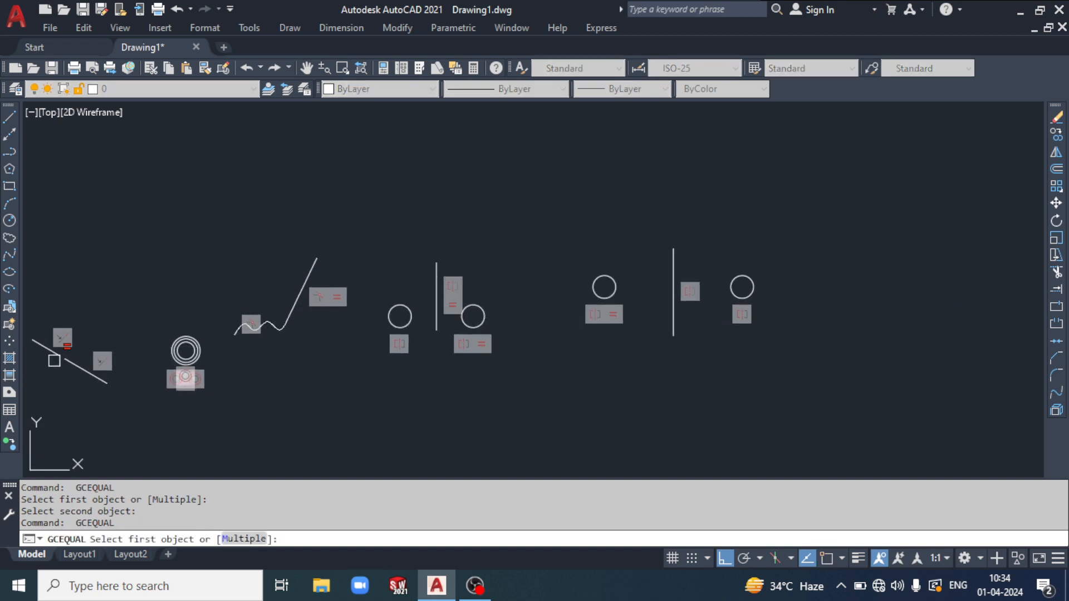
{"action": "left_click", "coordinate": [54, 359]}
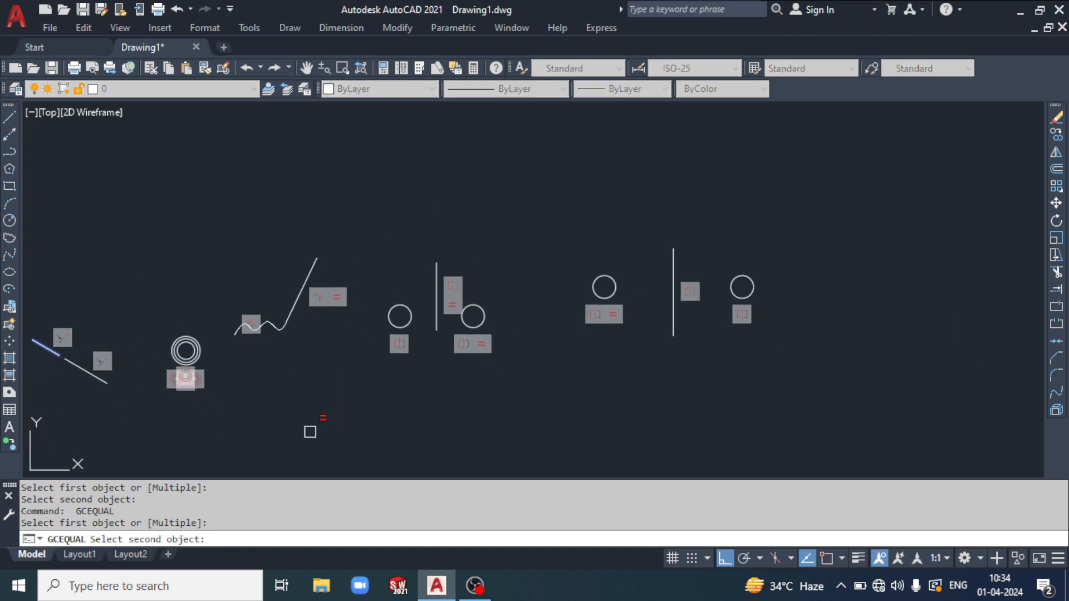
{"action": "left_click", "coordinate": [673, 256]}
- Apply an Equal constraint from the second pair's vertical symmetry line to the first pair's vertical symmetry line
{"action": "scroll", "coordinate": [663, 312], "scroll_direction": "up", "scroll_amount": 4}
{"action": "middle_click_drag", "start_coordinate": [661, 336], "coordinate": [742, 444]}
{"action": "key", "text": "Return"}
{"action": "left_click", "coordinate": [756, 355]}
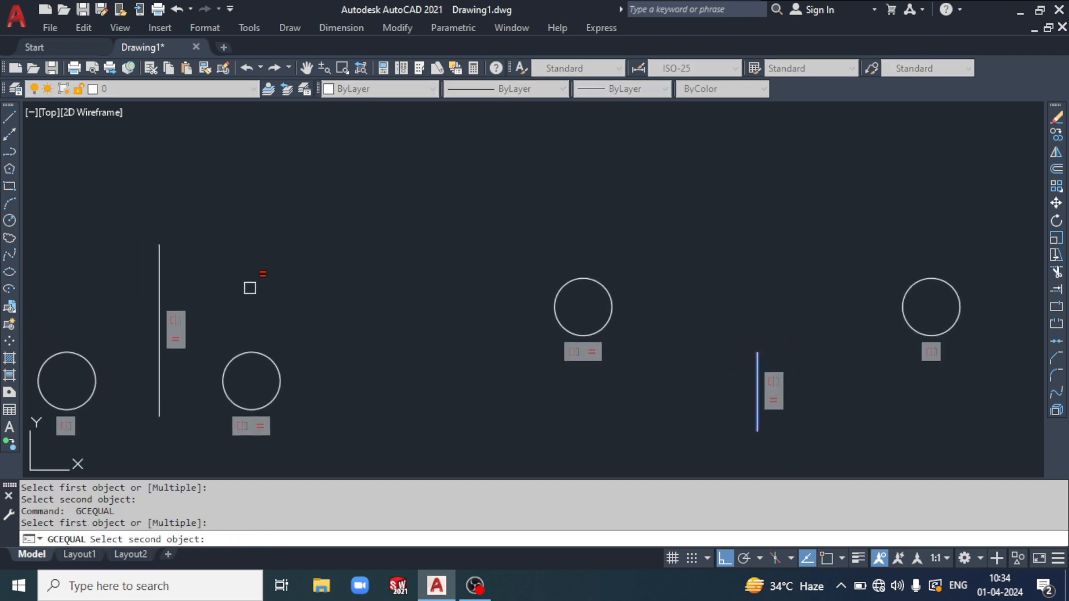
{"action": "left_click", "coordinate": [160, 276]}
{"action": "scroll", "coordinate": [453, 284], "scroll_direction": "down", "scroll_amount": 4}
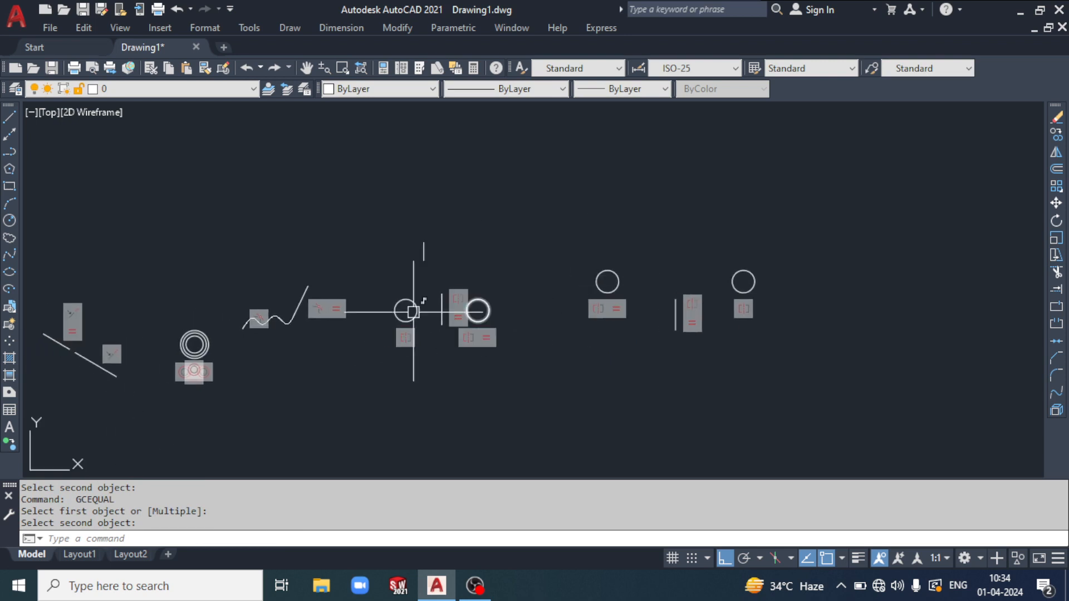
{"action": "scroll", "coordinate": [328, 308], "scroll_direction": "up", "scroll_amount": 4}
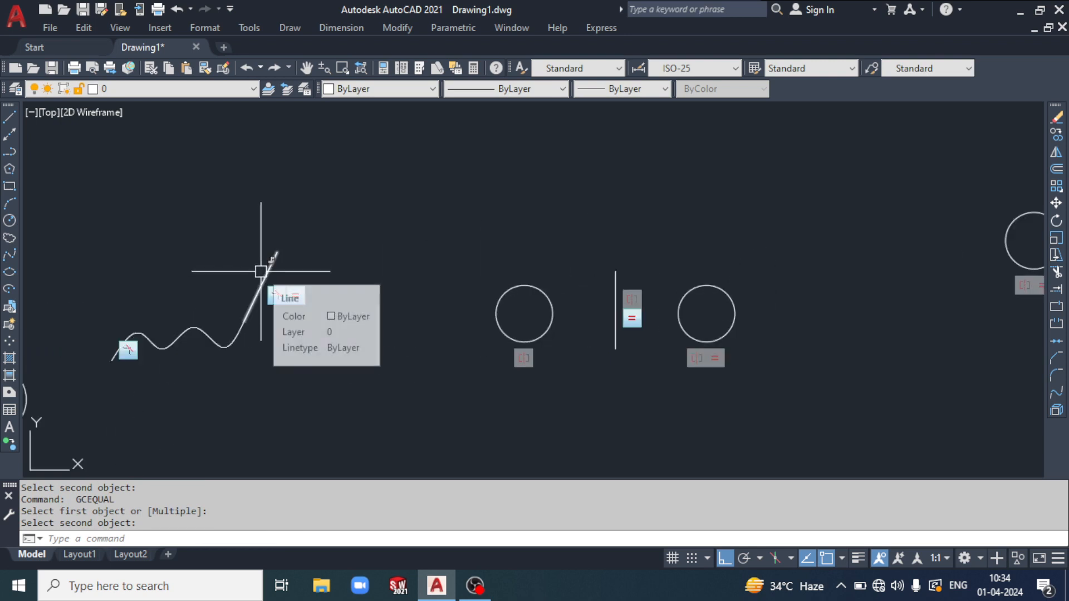
{"action": "scroll", "coordinate": [389, 312], "scroll_direction": "down", "scroll_amount": 4}
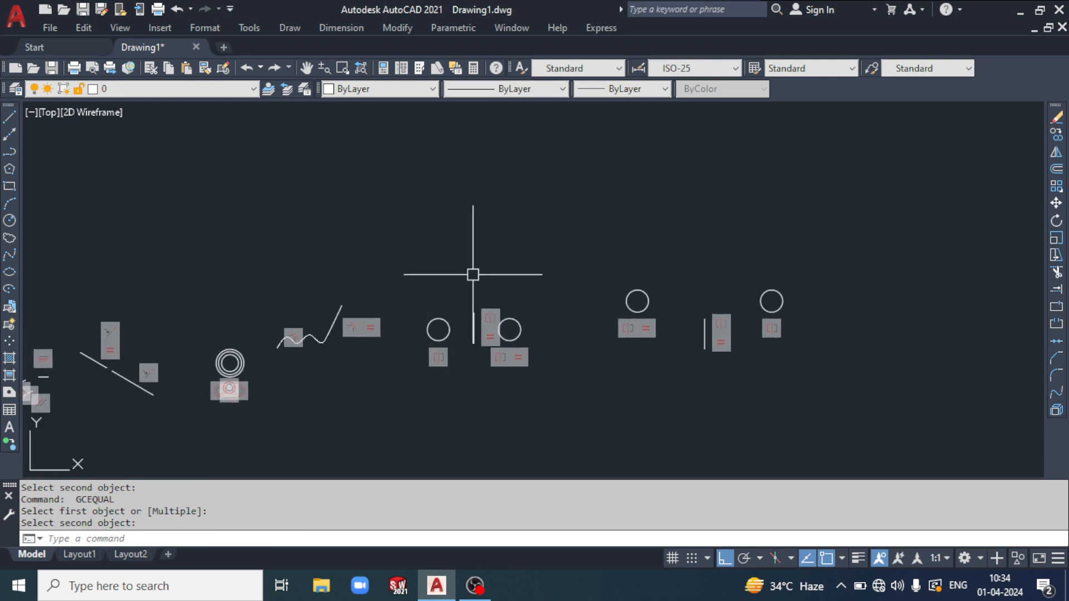
- Move the three concentric circles horizontally by the innermost circle's center, placing them below the slanted line joined to the spline
{"action": "left_click", "coordinate": [445, 27]}
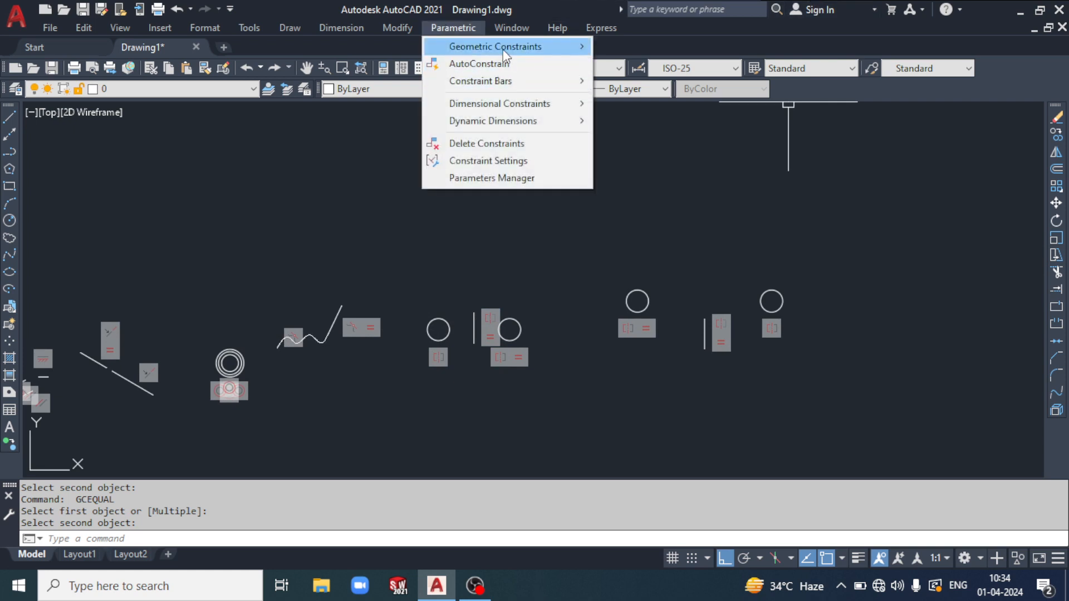
{"action": "mouse_move", "coordinate": [502, 48]}
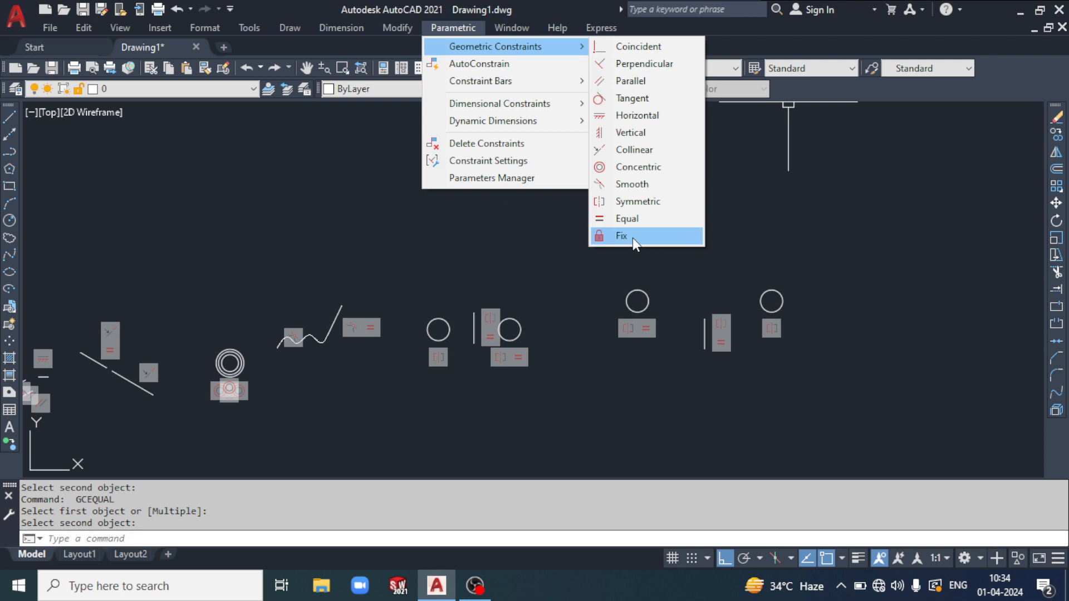
{"action": "left_click", "coordinate": [313, 386]}
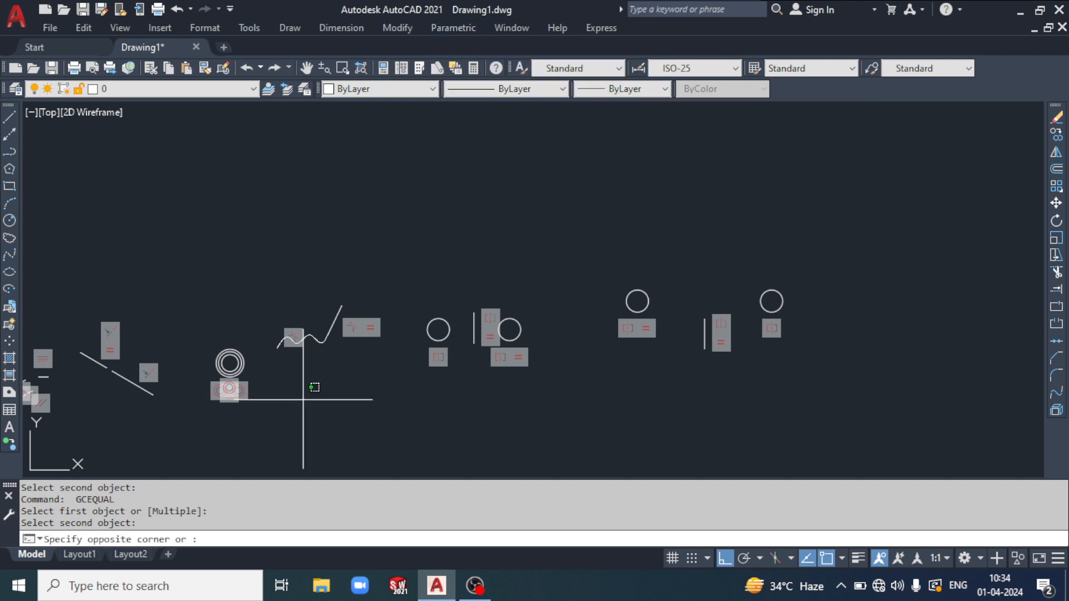
{"action": "left_click", "coordinate": [301, 398]}
{"action": "scroll", "coordinate": [219, 376], "scroll_direction": "up", "scroll_amount": 6}
{"action": "left_click", "coordinate": [296, 312]}
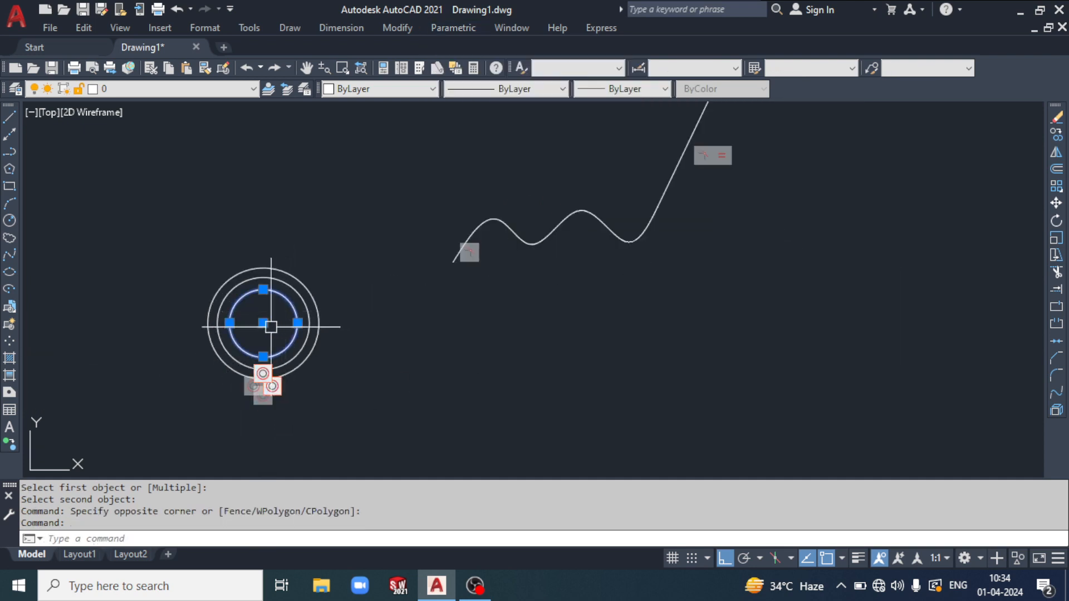
{"action": "left_click", "coordinate": [264, 323]}
{"action": "left_click", "coordinate": [726, 323]}
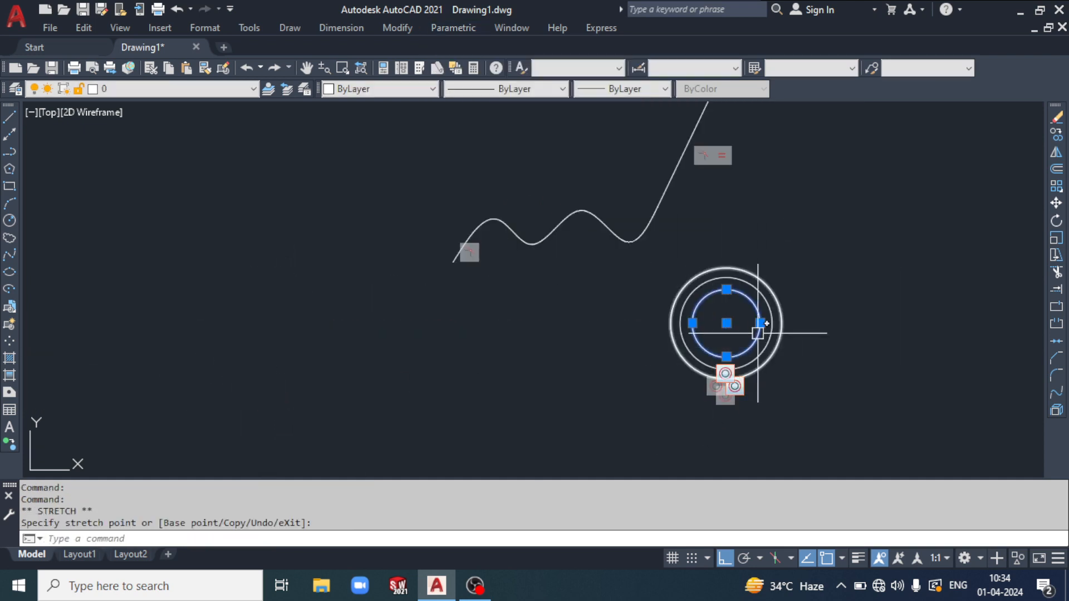
{"action": "middle_click_drag", "start_coordinate": [750, 335], "coordinate": [724, 342]}
{"action": "key", "text": "Escape"}
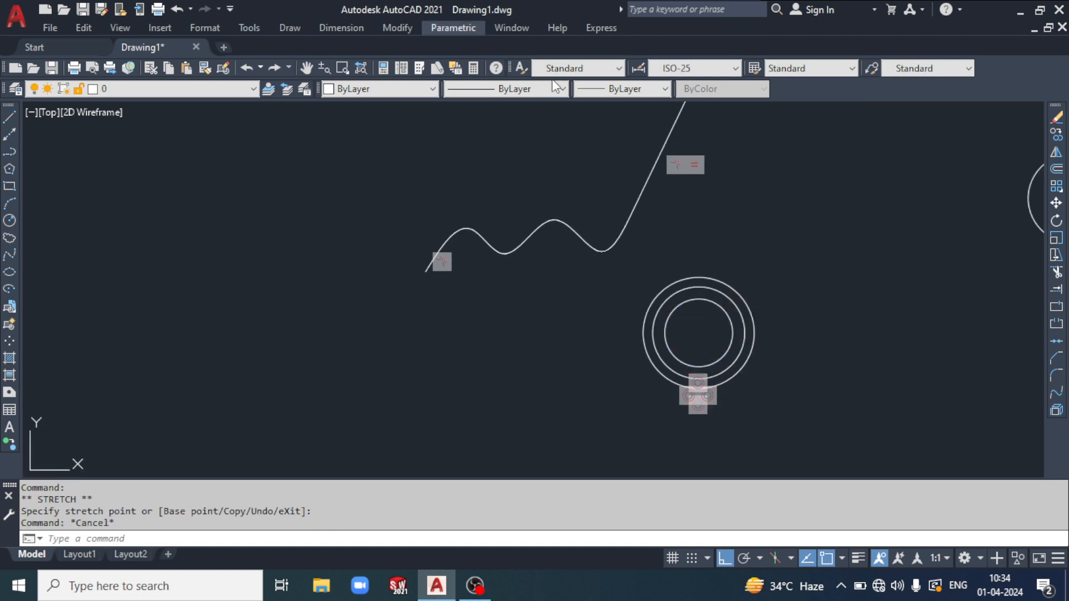
- Apply a Fix constraint to the outermost of the three concentric circles
{"action": "left_click", "coordinate": [918, 327]}
{"action": "key", "text": "Escape"}
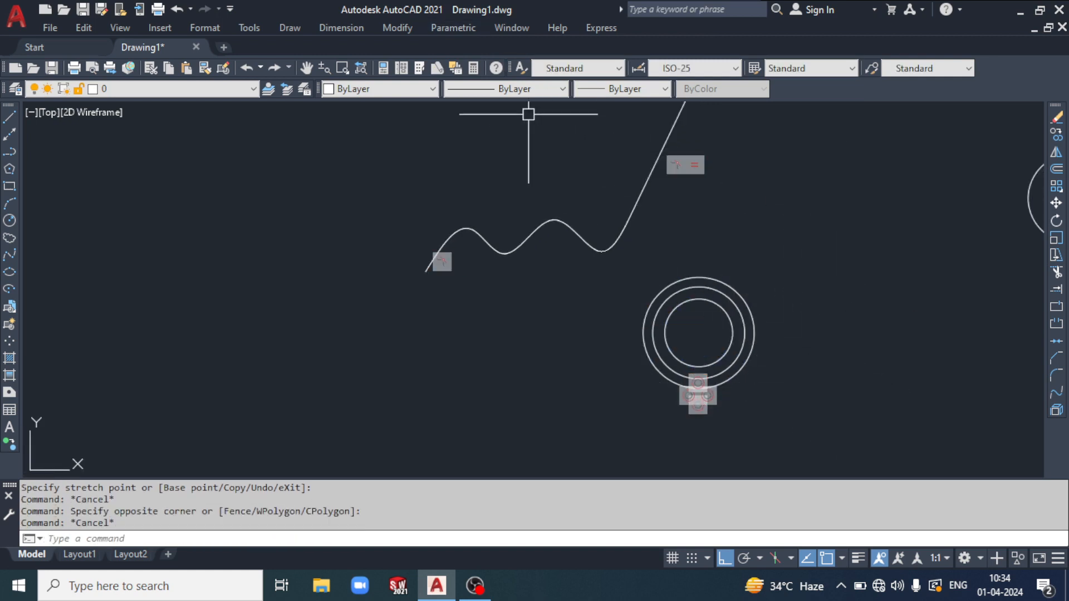
{"action": "left_click", "coordinate": [455, 27]}
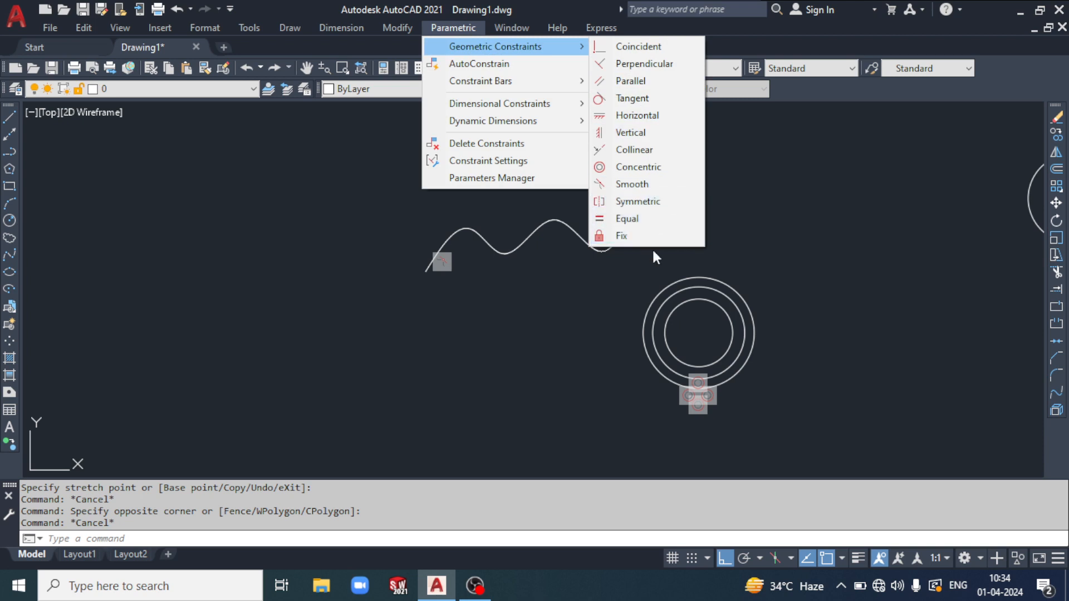
{"action": "left_click", "coordinate": [637, 239]}
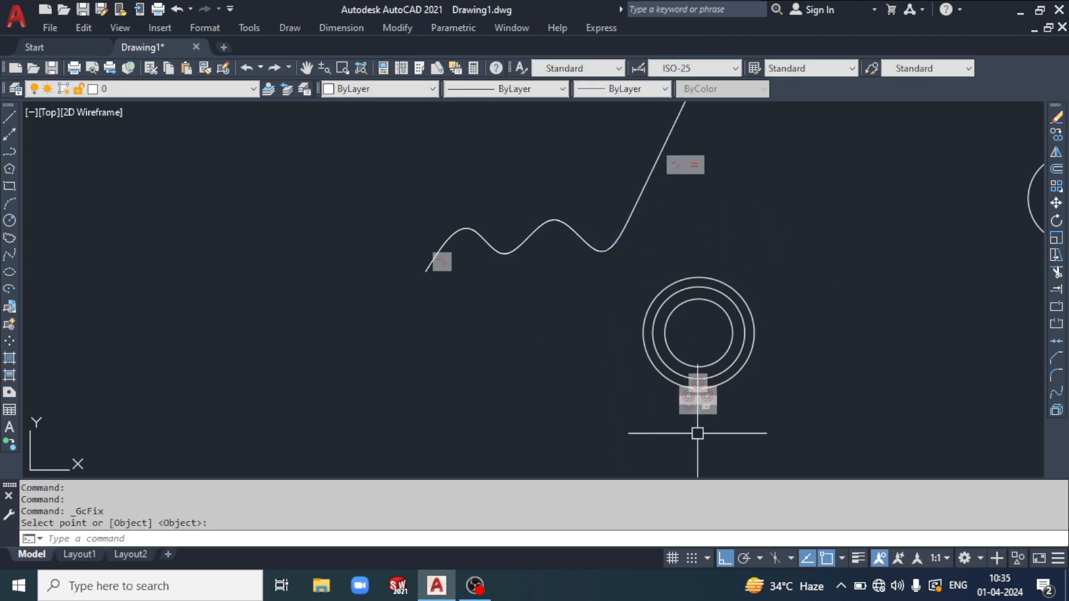
- Try to move the outermost concentric circle by its center point to test the Fix constraint, leaving it deselected
{"action": "left_click", "coordinate": [756, 321]}
{"action": "left_click", "coordinate": [699, 333]}
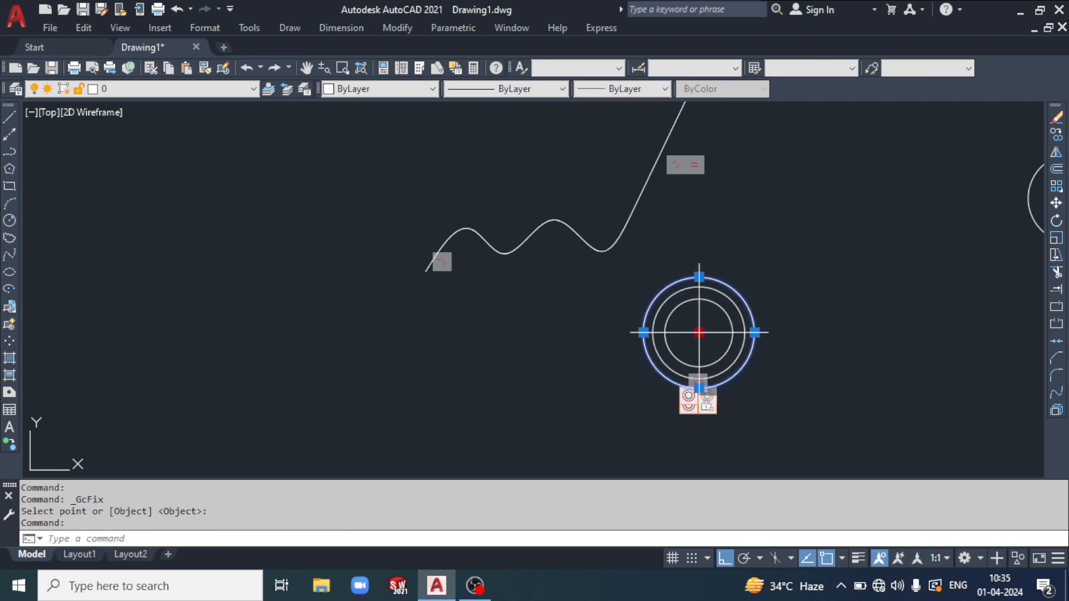
{"action": "left_click", "coordinate": [698, 332]}
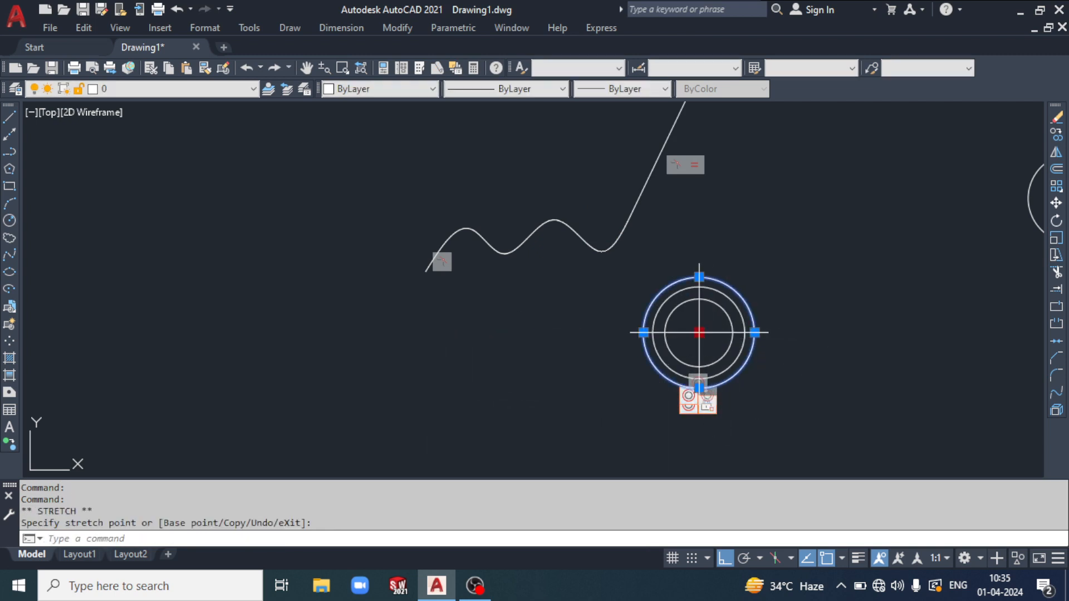
{"action": "left_click", "coordinate": [601, 239]}
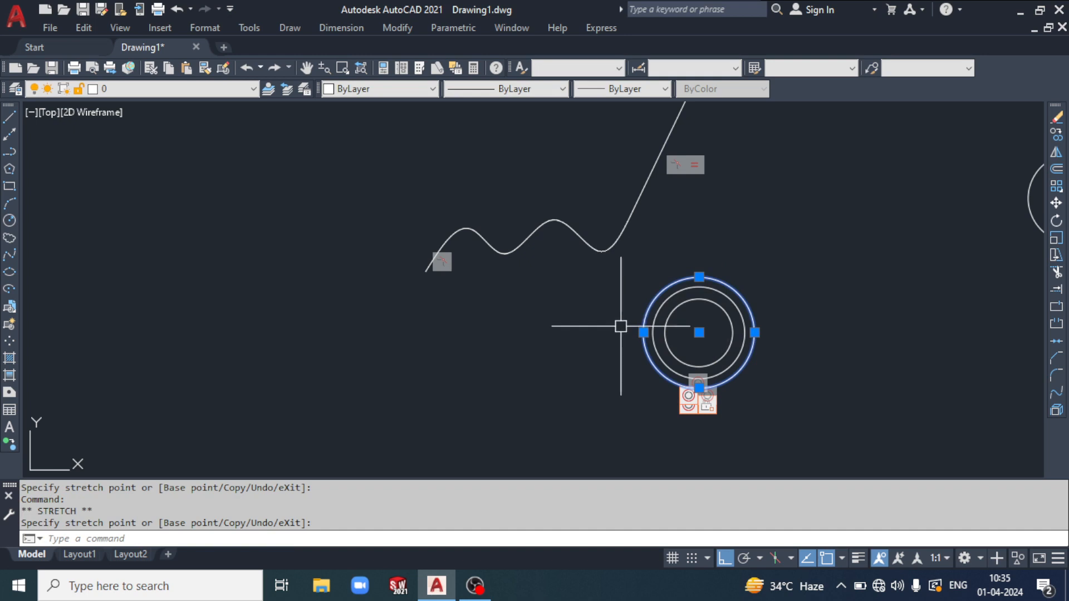
{"action": "key", "text": "Escape"}
{"action": "middle_click_drag", "start_coordinate": [801, 358], "coordinate": [726, 384]}
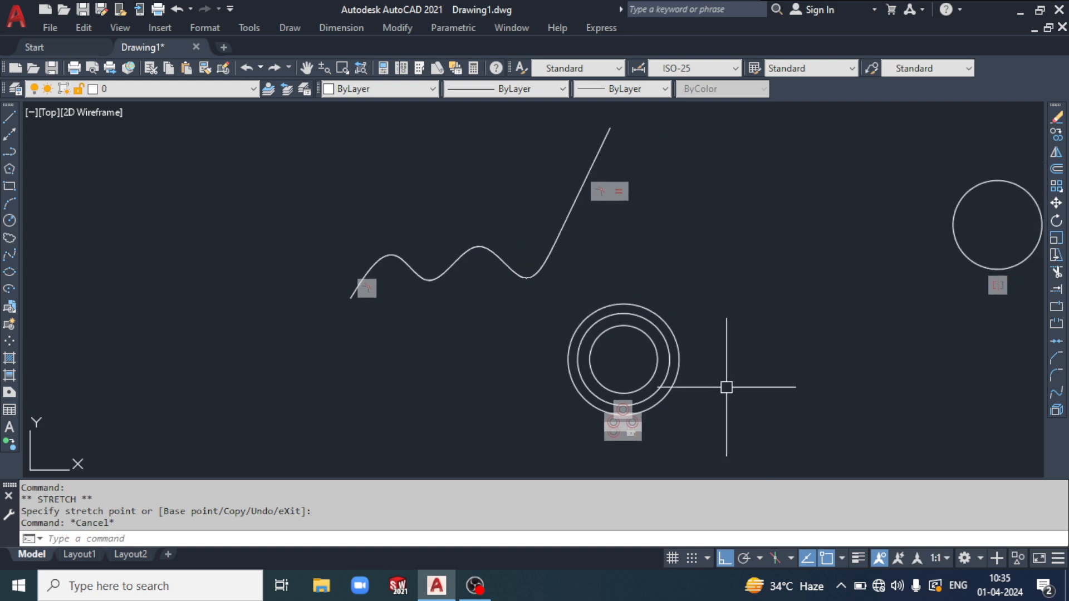
- Delete all constraints from the three concentric circles
{"action": "left_click", "coordinate": [453, 28]}
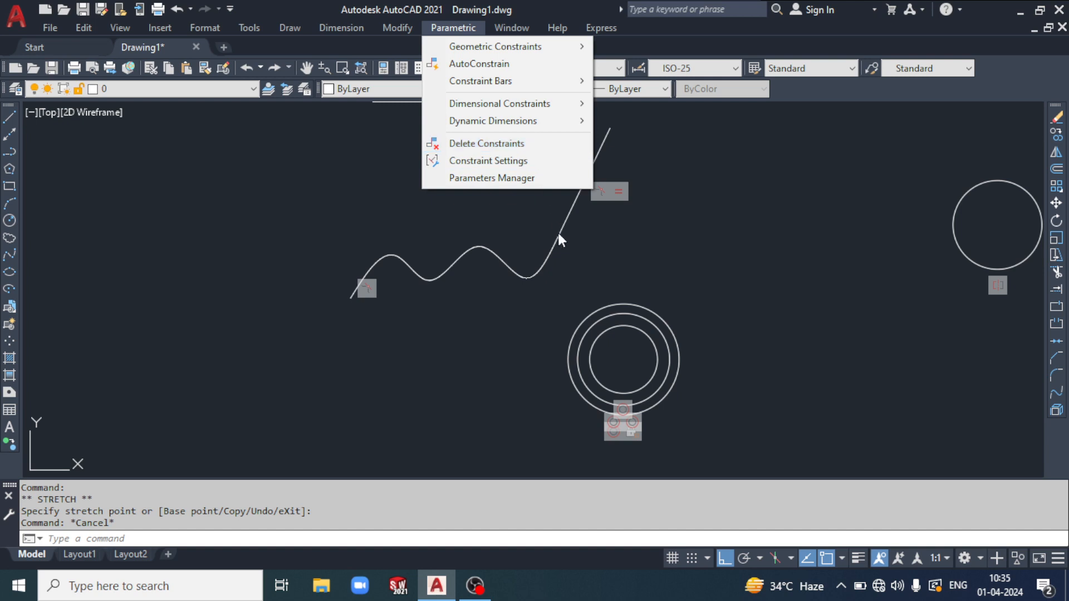
{"action": "left_click", "coordinate": [486, 146]}
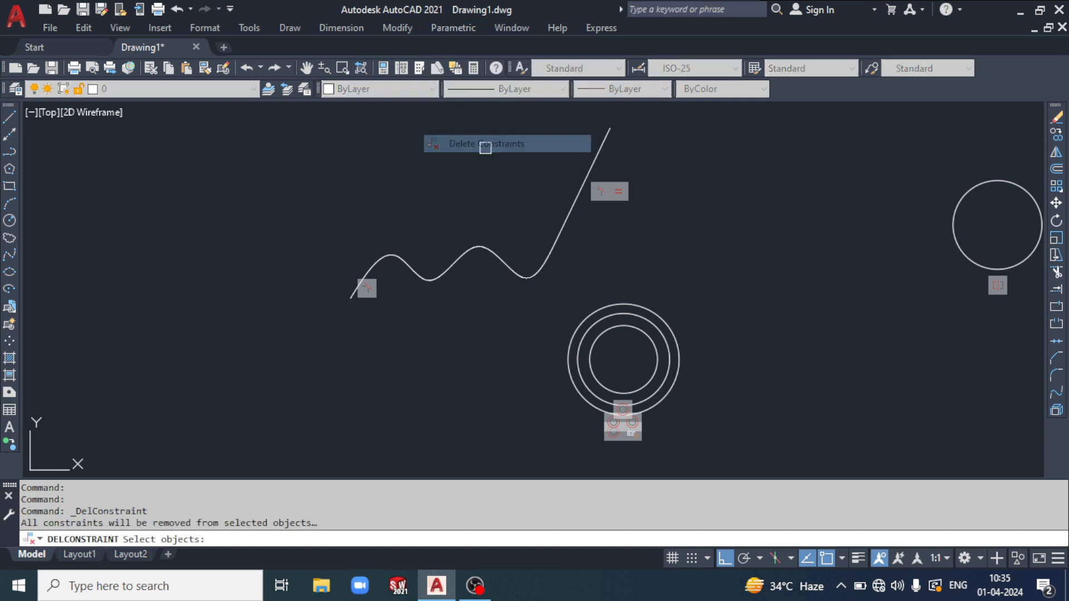
{"action": "middle_click_drag", "start_coordinate": [689, 412], "coordinate": [584, 323]}
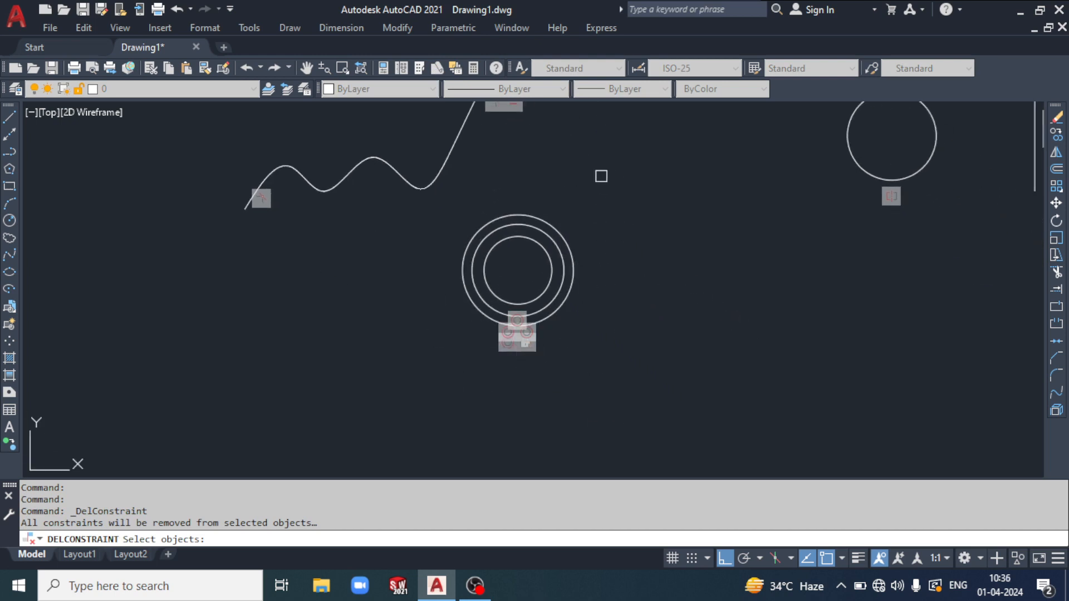
{"action": "left_click", "coordinate": [615, 160]}
{"action": "left_click", "coordinate": [384, 425]}
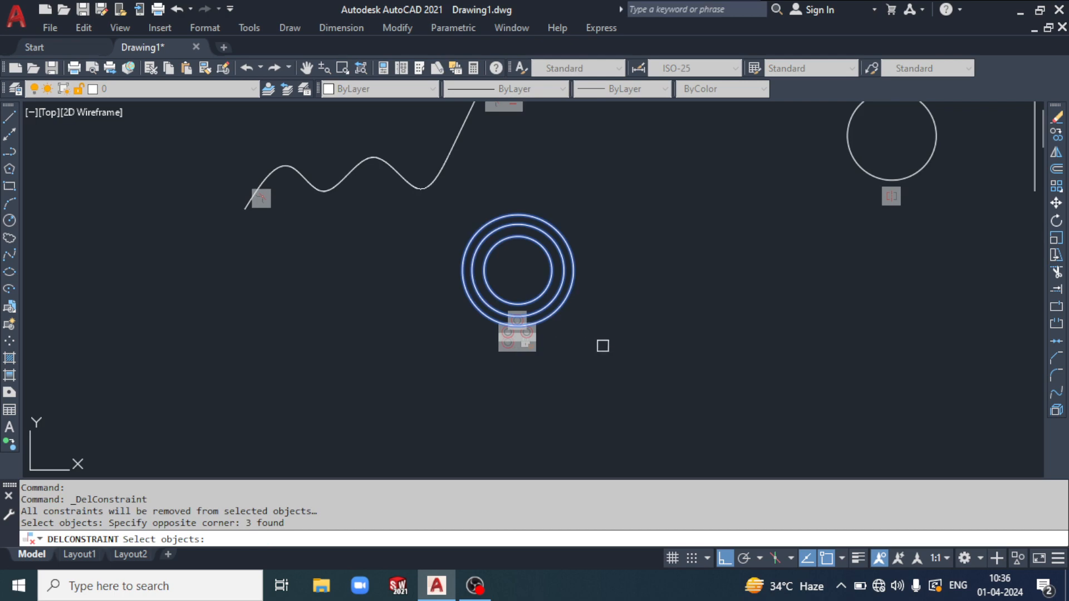
{"action": "key", "text": "Return"}
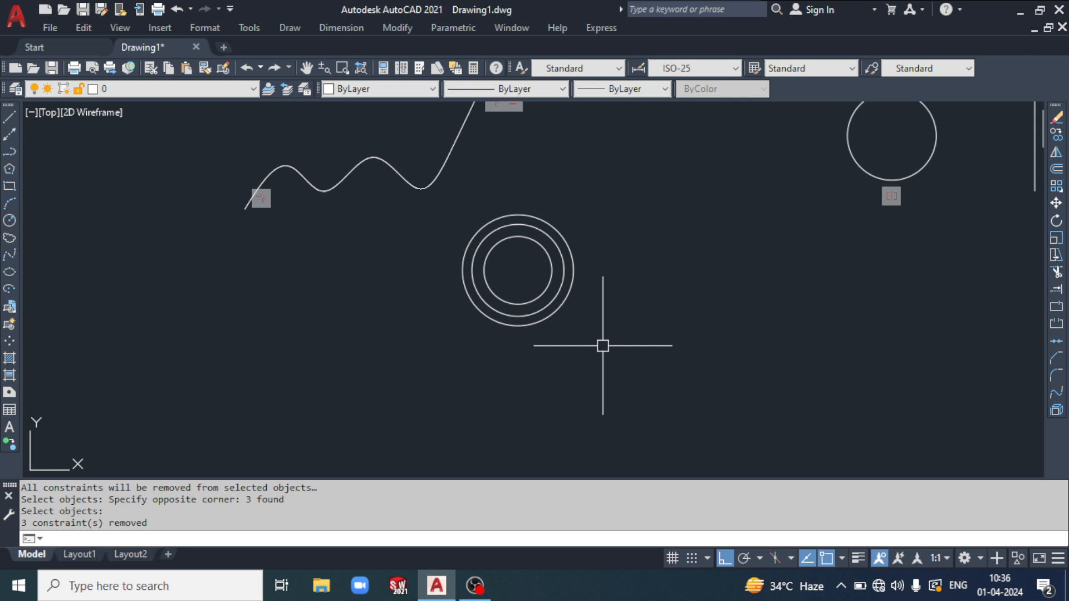
- Move the innermost circle out to the right of the largest circle and the middle circle out to its left, by their centers
{"action": "left_click", "coordinate": [550, 258]}
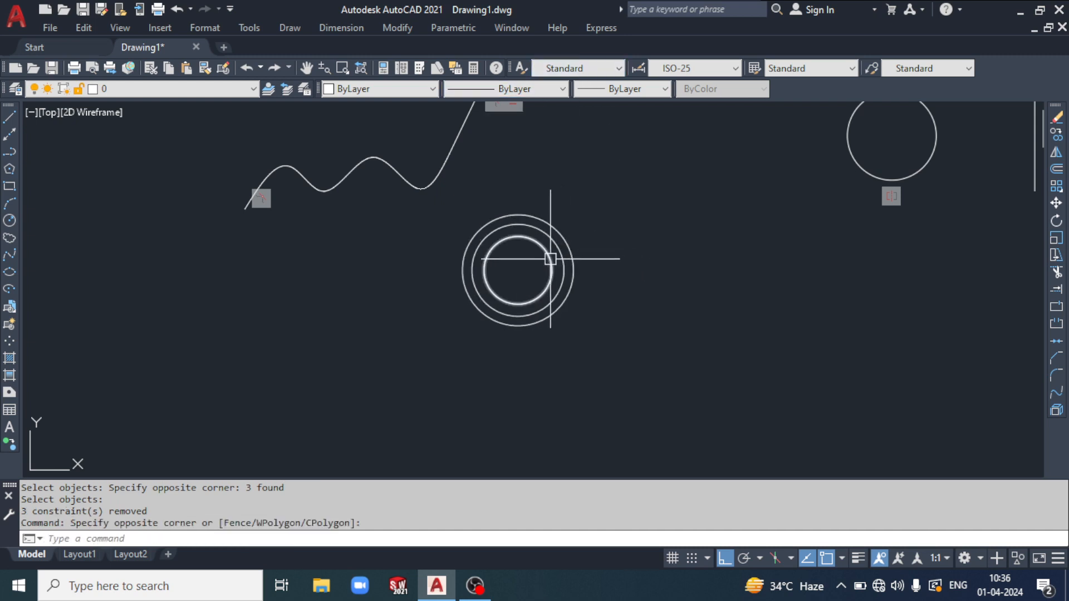
{"action": "left_click", "coordinate": [521, 269]}
{"action": "left_click", "coordinate": [518, 270]}
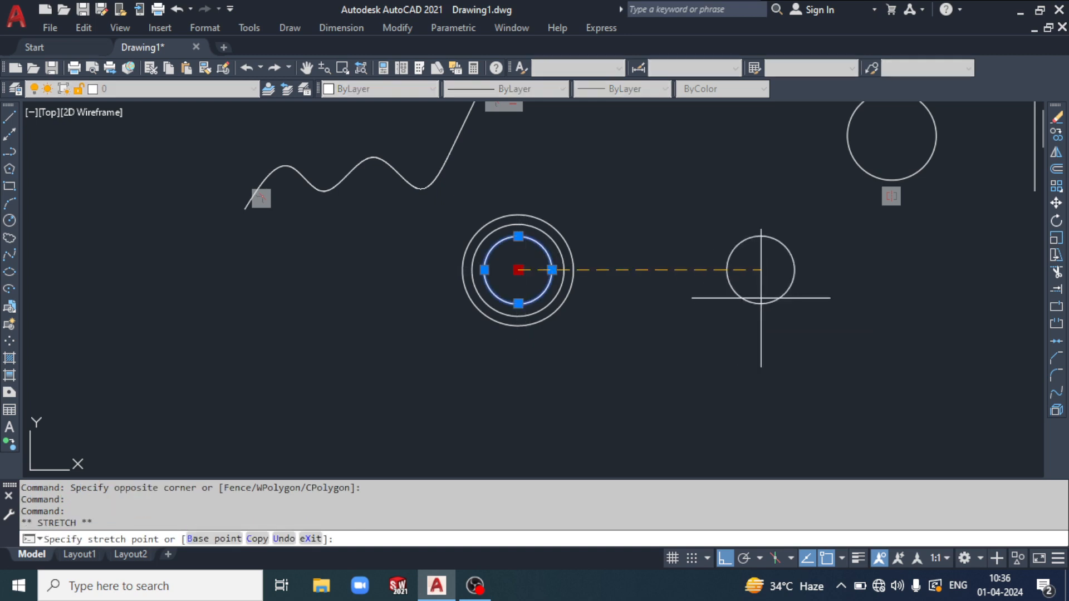
{"action": "left_click", "coordinate": [761, 270]}
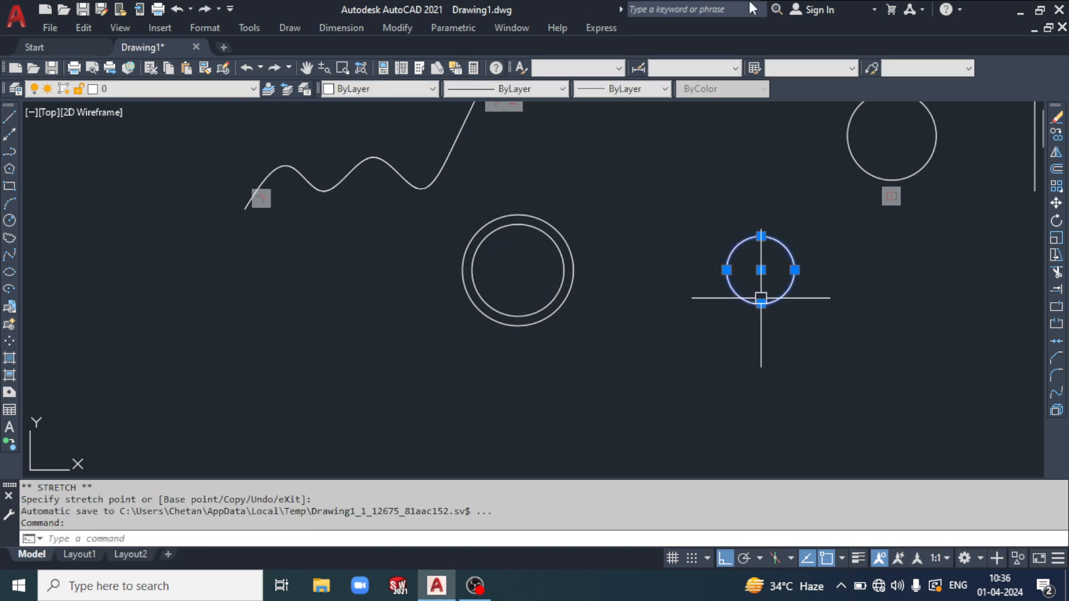
{"action": "left_click", "coordinate": [550, 269]}
{"action": "left_click", "coordinate": [519, 270]}
{"action": "left_click", "coordinate": [358, 289]}
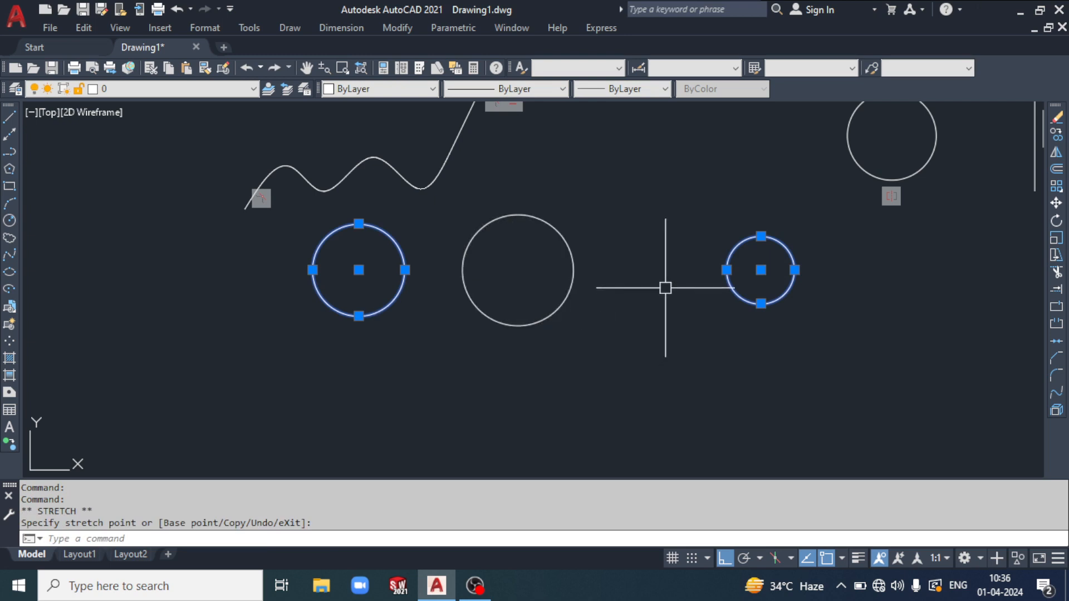
{"action": "scroll", "coordinate": [649, 261], "scroll_direction": "up", "scroll_amount": 2}
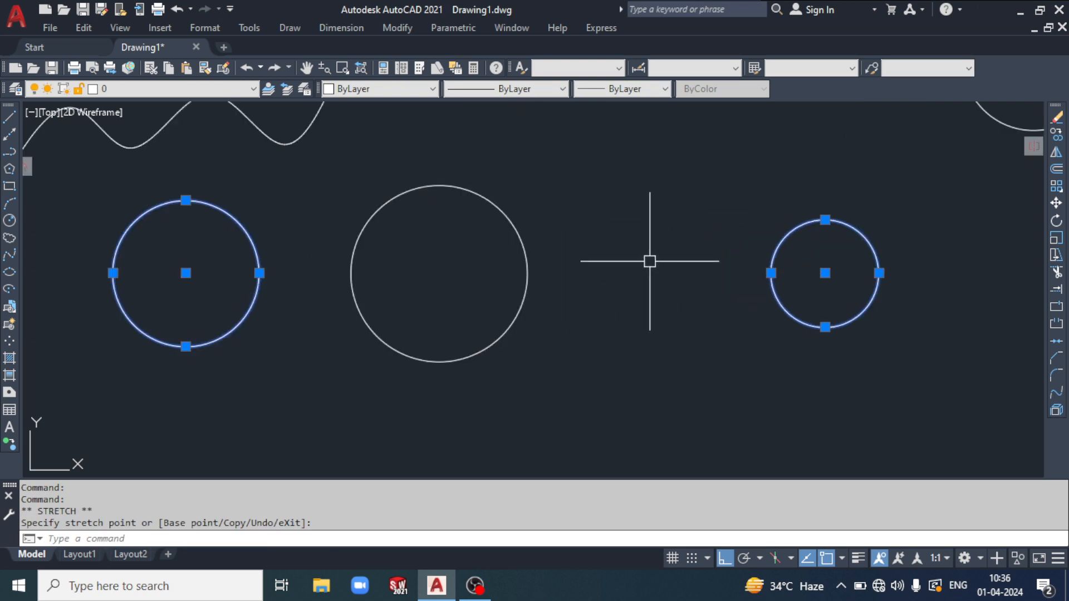
{"action": "key", "text": "Escape"}
{"action": "scroll", "coordinate": [512, 303], "scroll_direction": "down", "scroll_amount": 4}
{"action": "scroll", "coordinate": [529, 167], "scroll_direction": "up", "scroll_amount": 1}
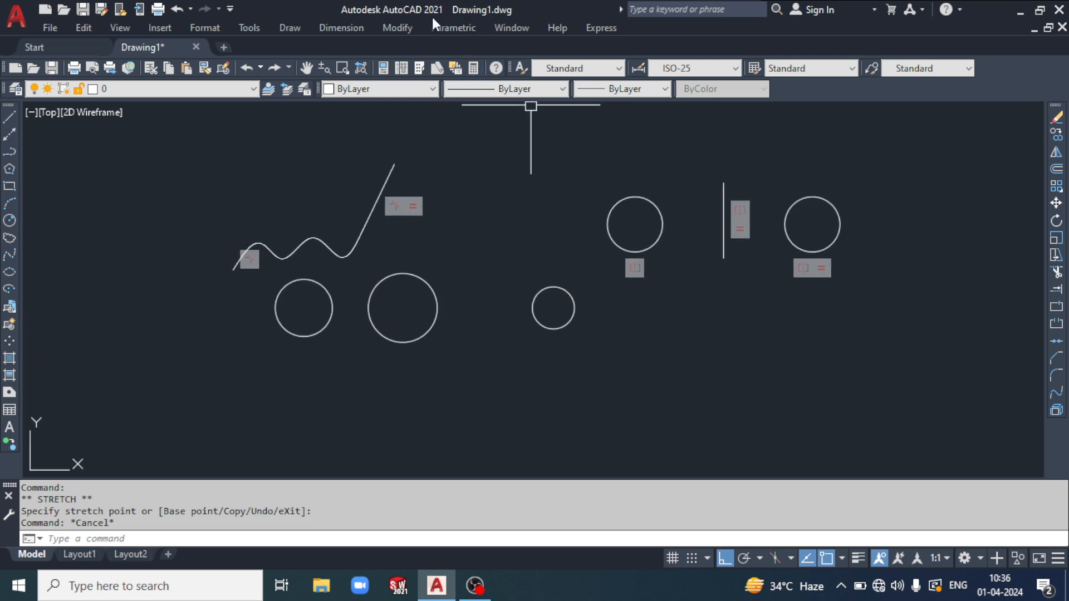
- Hide all geometric constraint bars in the drawing
{"action": "left_click", "coordinate": [453, 28]}
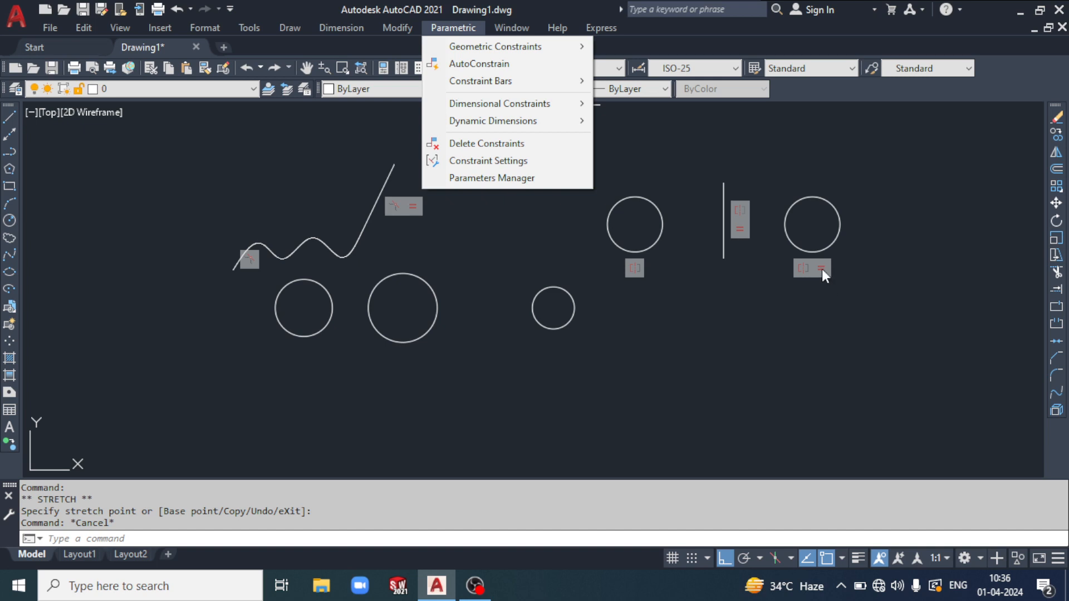
{"action": "mouse_move", "coordinate": [470, 83]}
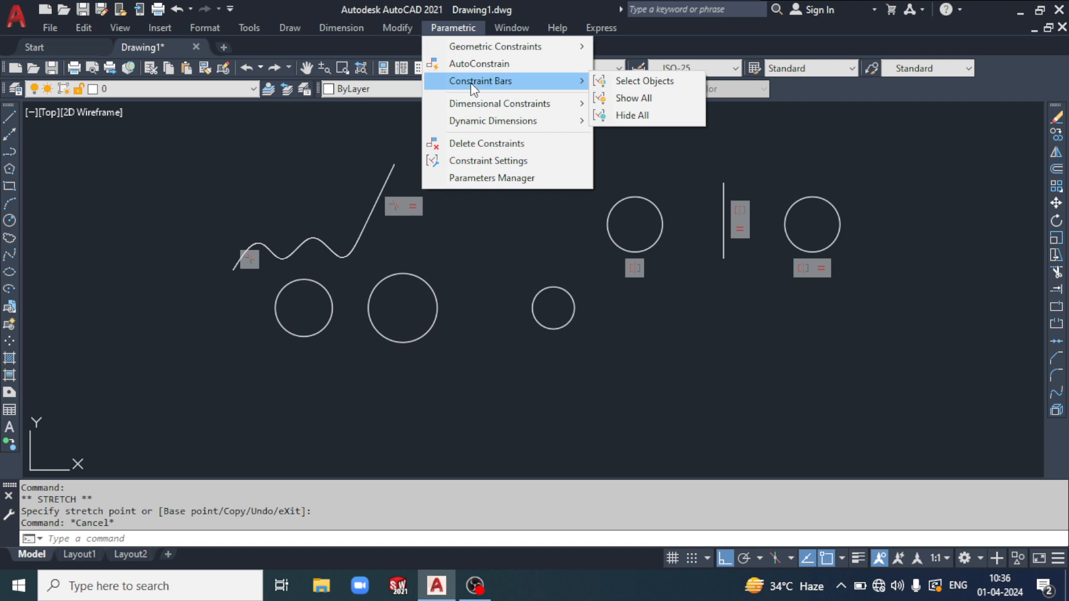
{"action": "mouse_move", "coordinate": [553, 80]}
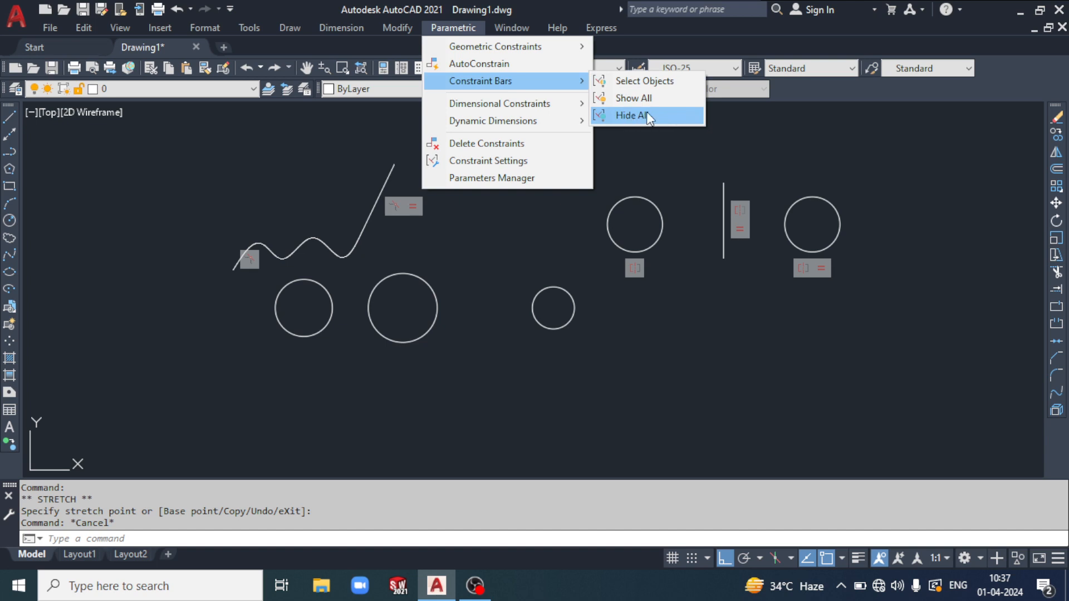
{"action": "left_click", "coordinate": [646, 111]}
{"action": "scroll", "coordinate": [649, 267], "scroll_direction": "down", "scroll_amount": 3}
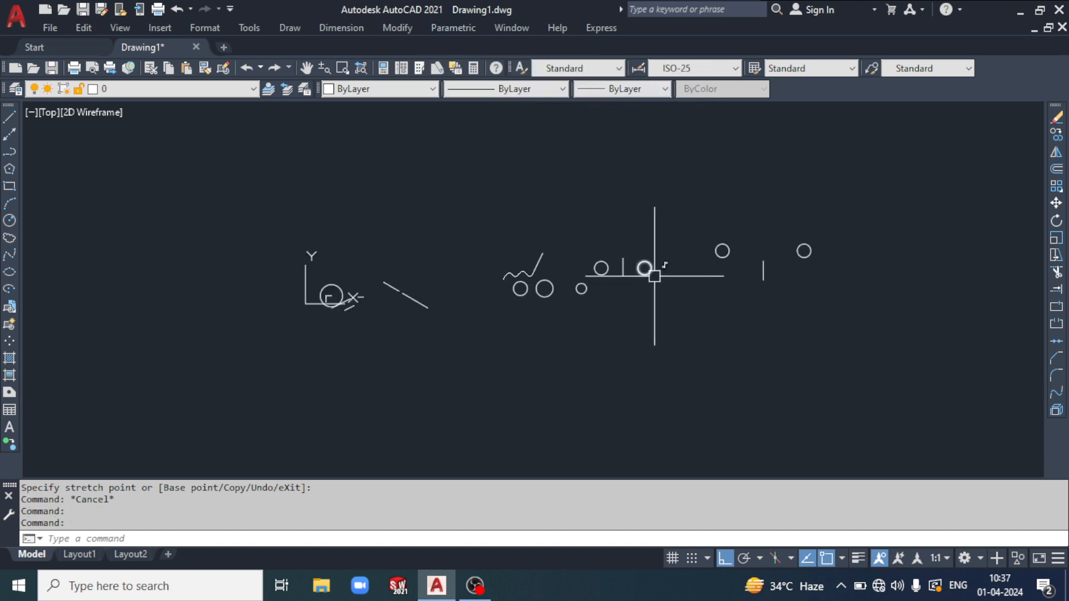
- Show all geometric constraint bars in the drawing again
{"action": "left_click", "coordinate": [463, 28]}
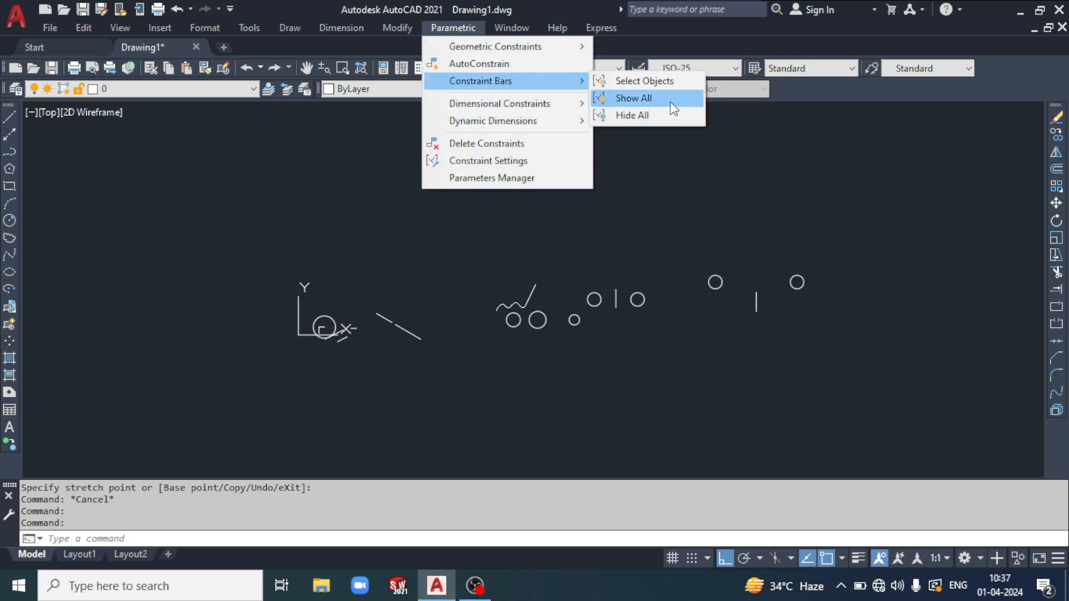
{"action": "left_click", "coordinate": [673, 99]}
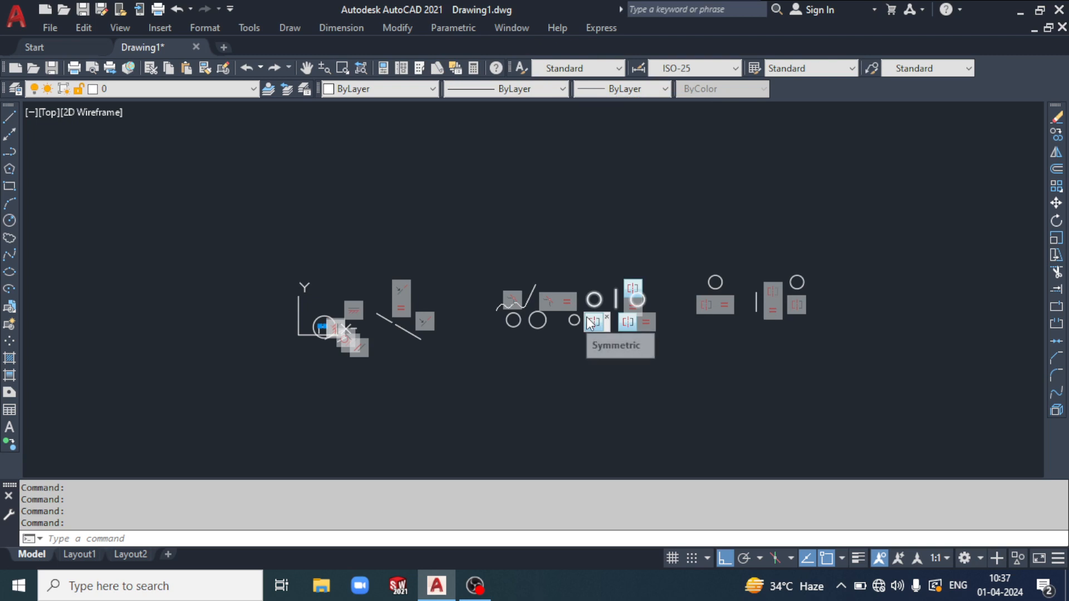
{"action": "left_click", "coordinate": [452, 28]}
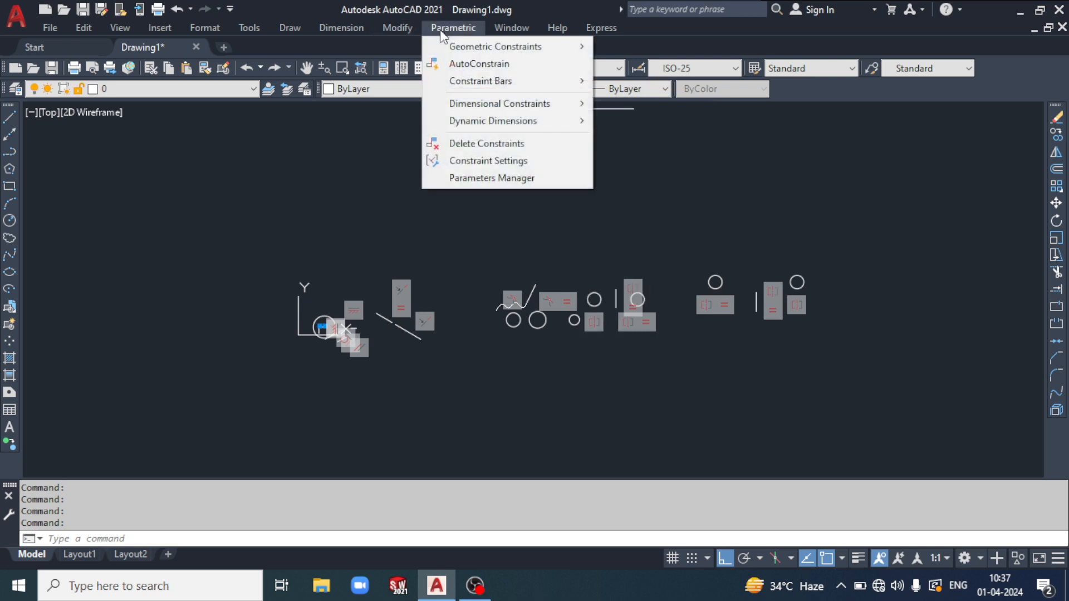
- Hide the constraint bar of the rightmost circle by selecting that circle for the Constraint Bars Hide option
{"action": "mouse_move", "coordinate": [543, 84]}
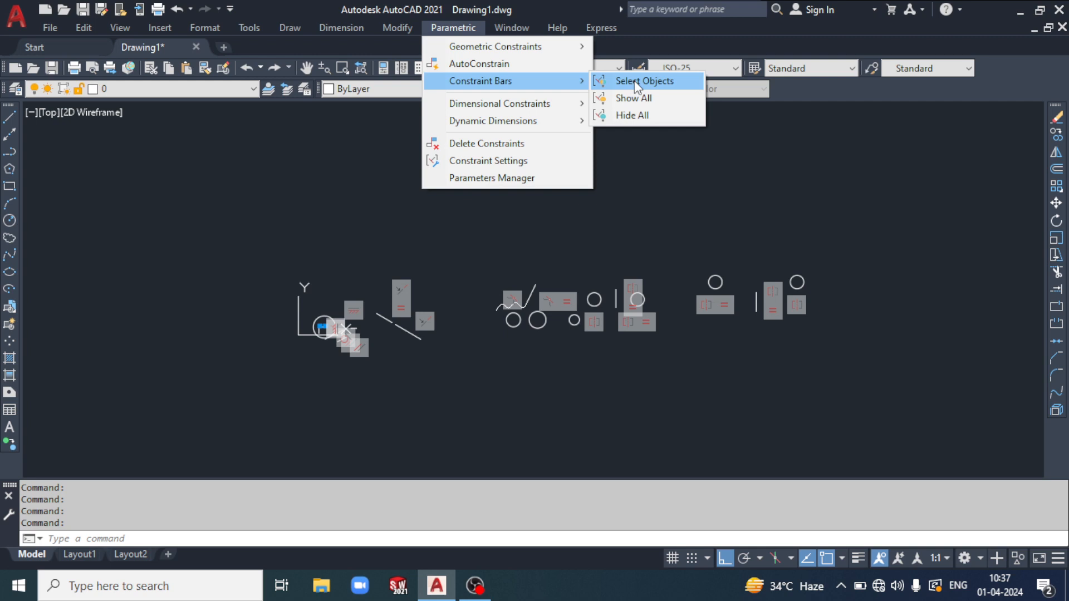
{"action": "left_click", "coordinate": [667, 88]}
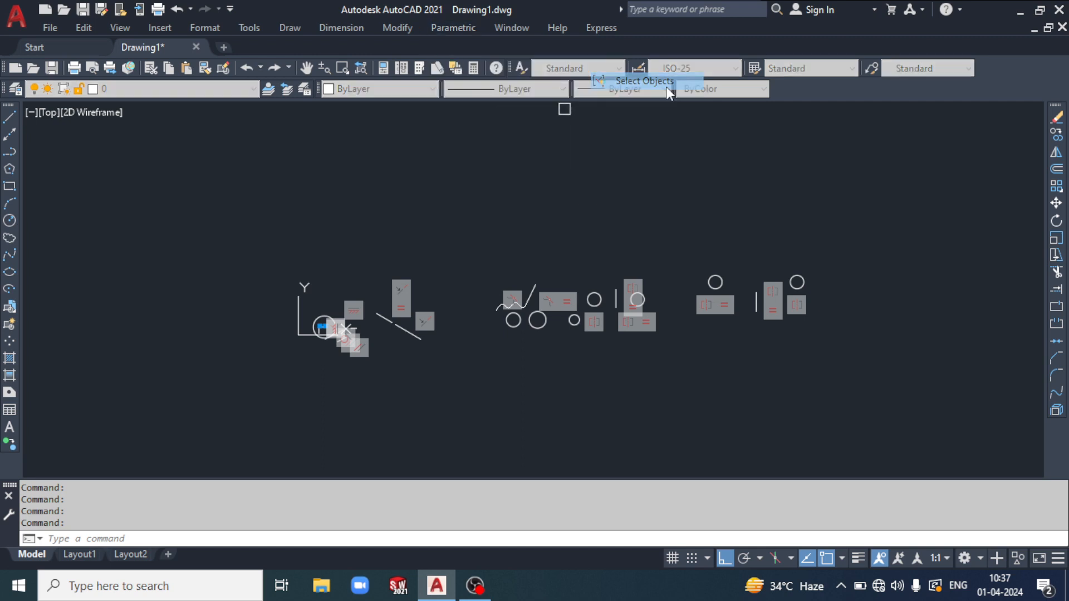
{"action": "scroll", "coordinate": [789, 298], "scroll_direction": "up", "scroll_amount": 10}
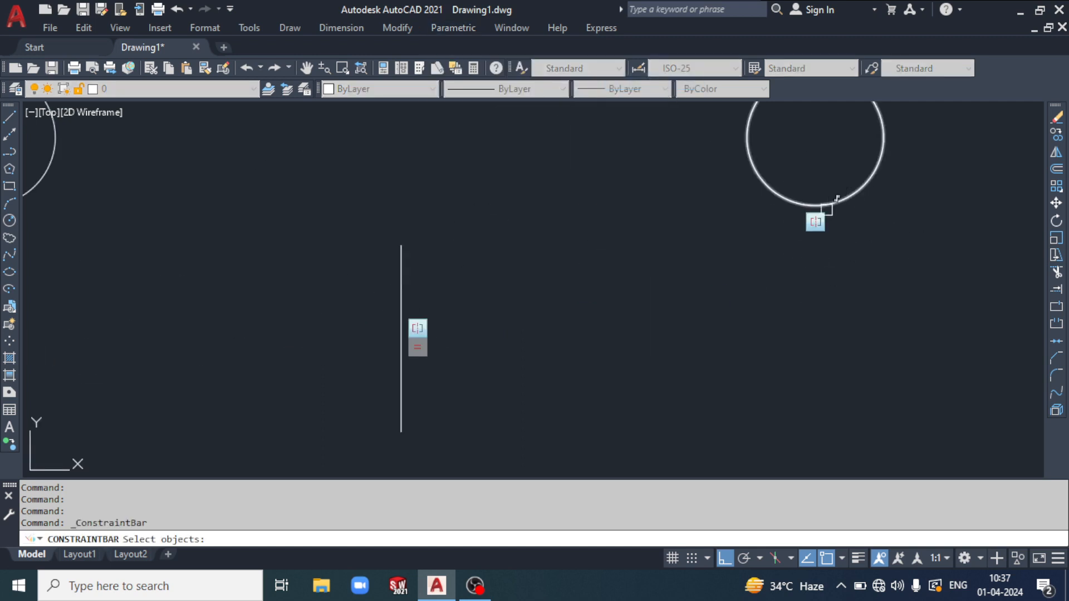
{"action": "middle_click_drag", "start_coordinate": [823, 204], "coordinate": [765, 309]}
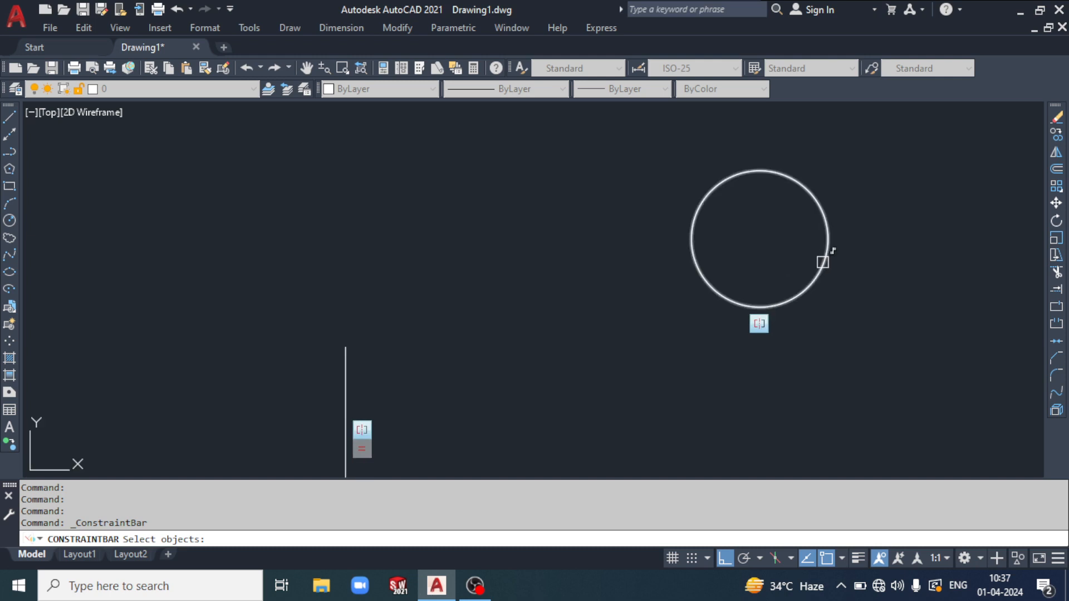
{"action": "left_click", "coordinate": [822, 262]}
{"action": "key", "text": "Return"}
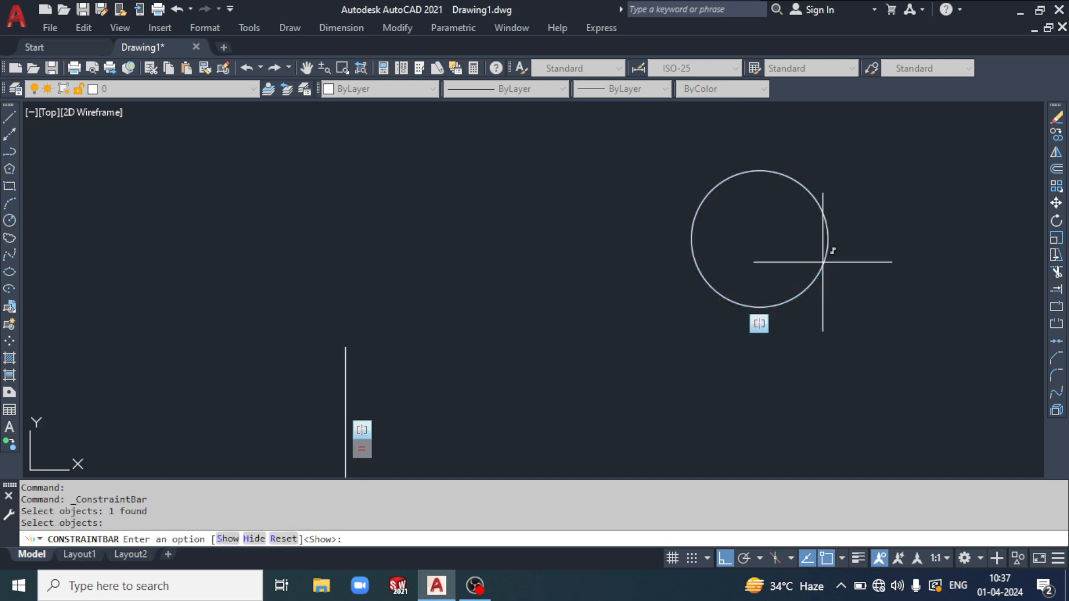
{"action": "left_click", "coordinate": [254, 543]}
{"action": "scroll", "coordinate": [724, 278], "scroll_direction": "down", "scroll_amount": 3}
{"action": "middle_click_drag", "start_coordinate": [736, 245], "coordinate": [714, 307]}
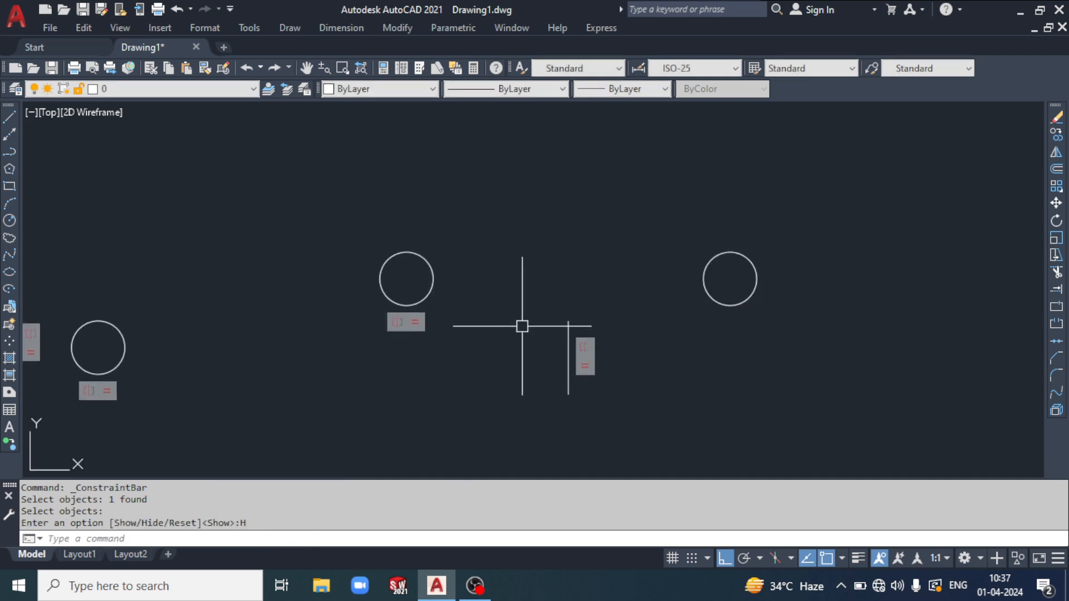
- Hide the constraint bar of the other circle in the symmetric pair, to the left of the vertical line
{"action": "right_click", "coordinate": [417, 325]}
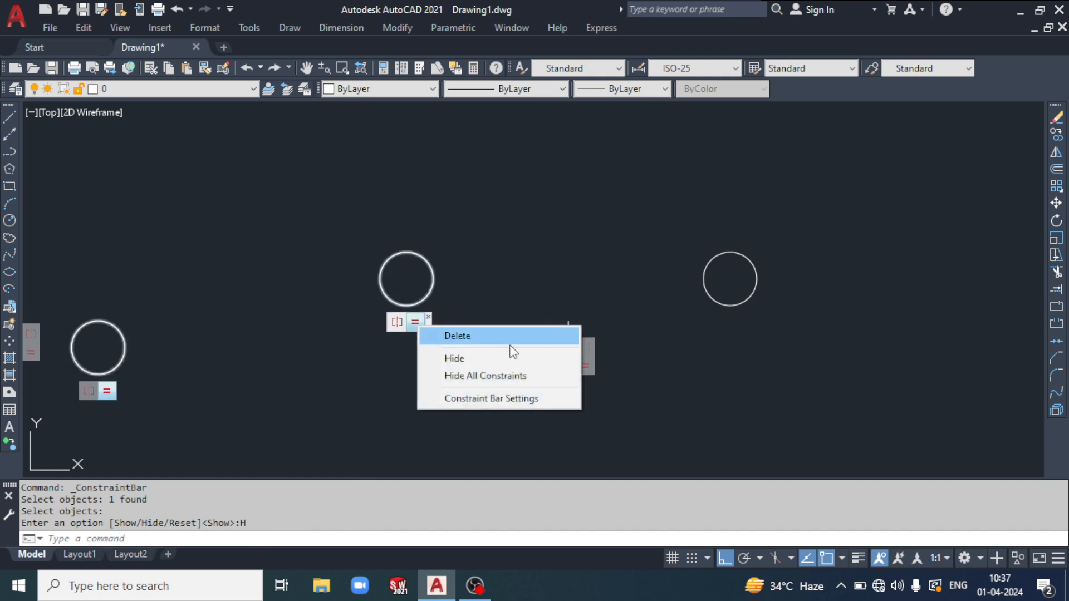
{"action": "left_click", "coordinate": [465, 361]}
{"action": "left_click", "coordinate": [489, 386]}
{"action": "left_click", "coordinate": [413, 408]}
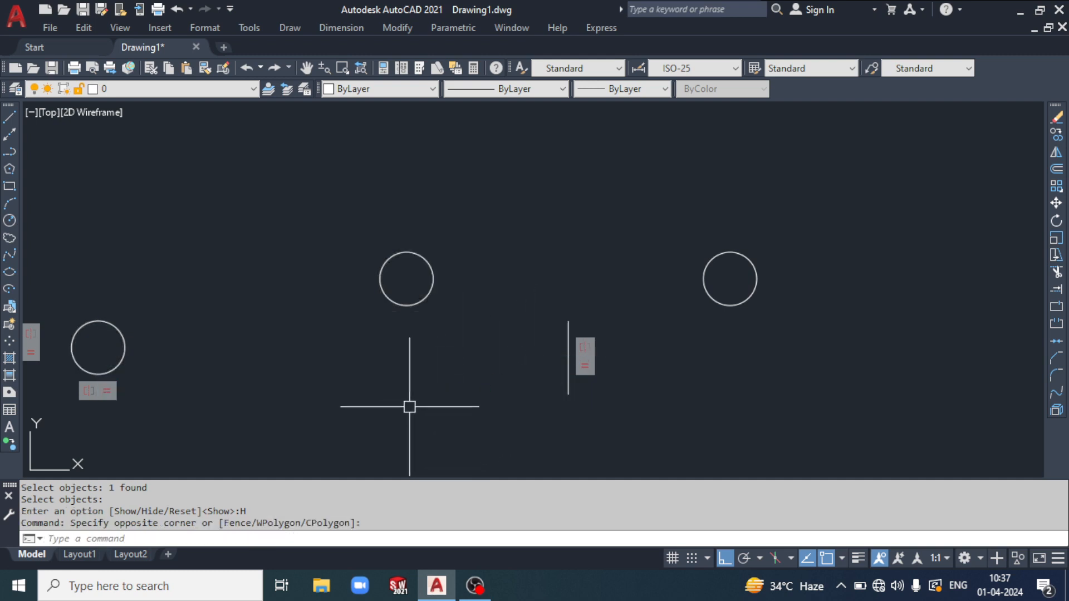
- Hide the constraint bar of the vertical line between the two symmetric circles
{"action": "scroll", "coordinate": [391, 399], "scroll_direction": "down", "scroll_amount": 2}
{"action": "middle_click_drag", "start_coordinate": [436, 399], "coordinate": [487, 399]}
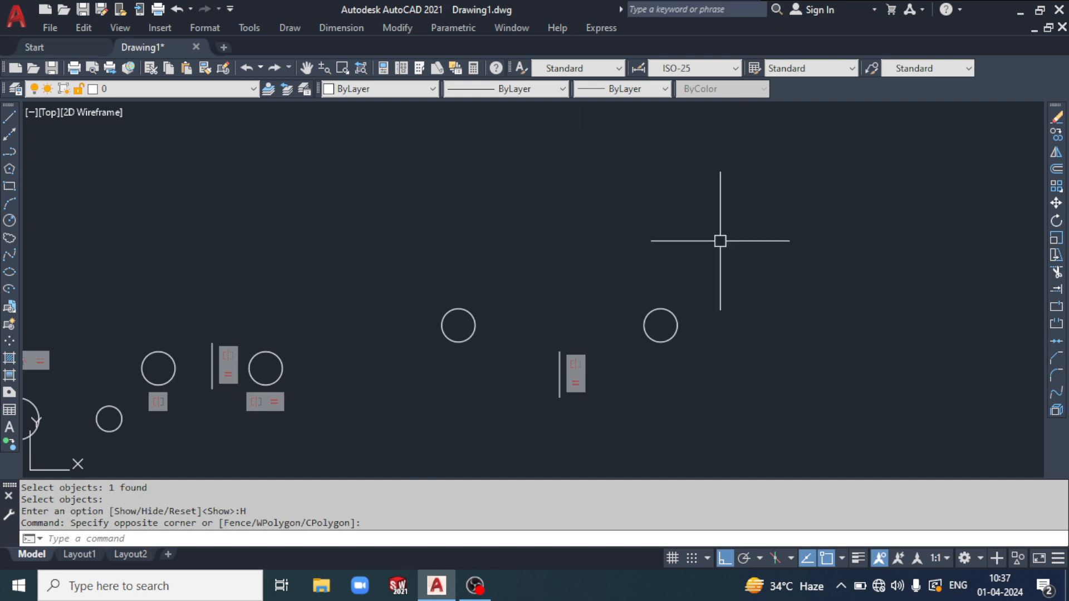
{"action": "right_click", "coordinate": [571, 370]}
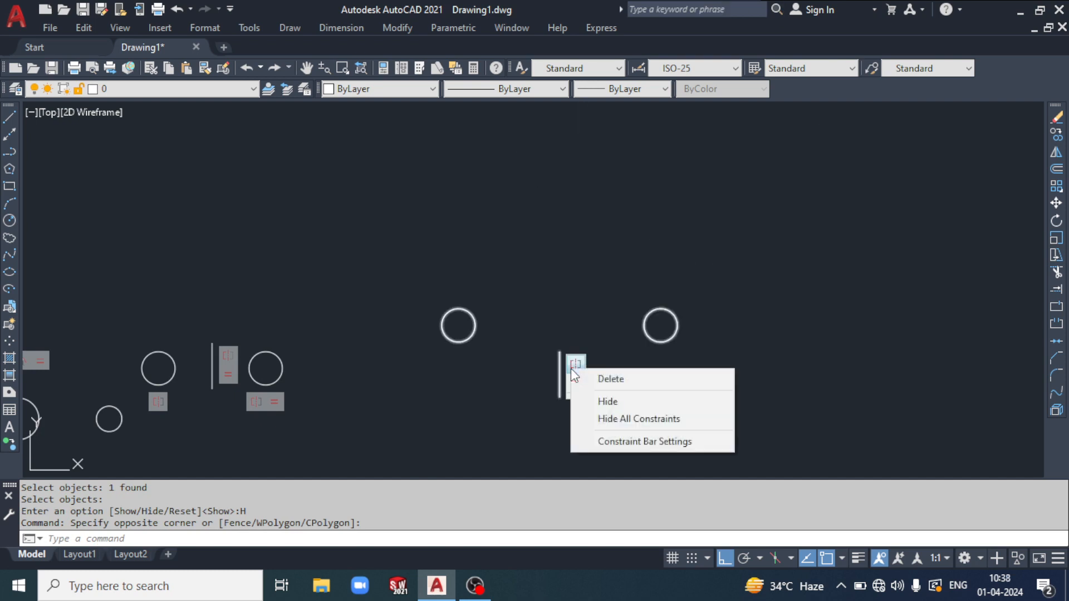
{"action": "left_click", "coordinate": [633, 402]}
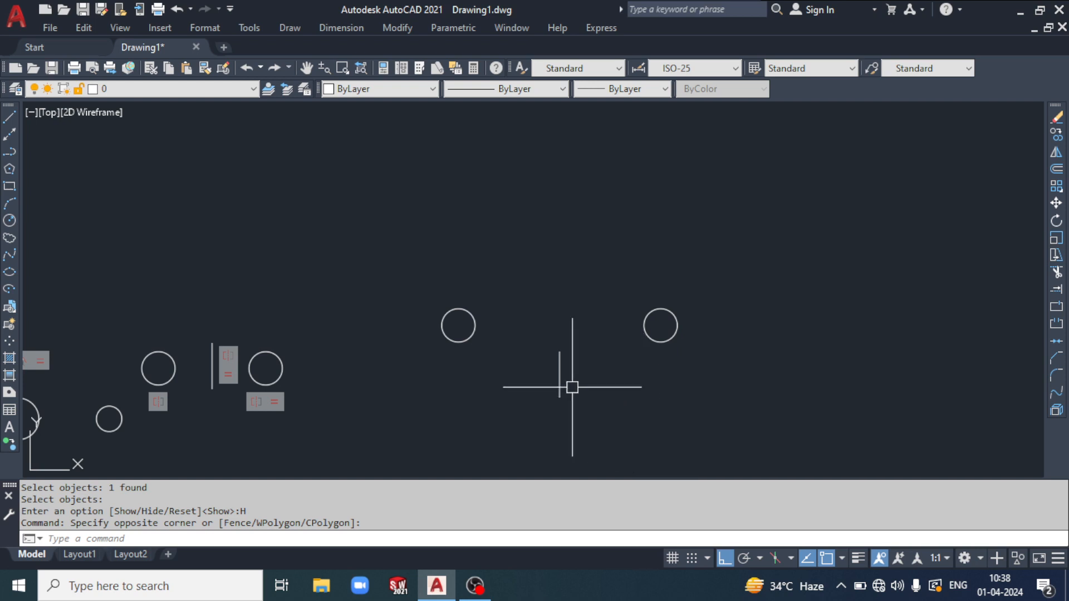
{"action": "left_click", "coordinate": [452, 26]}
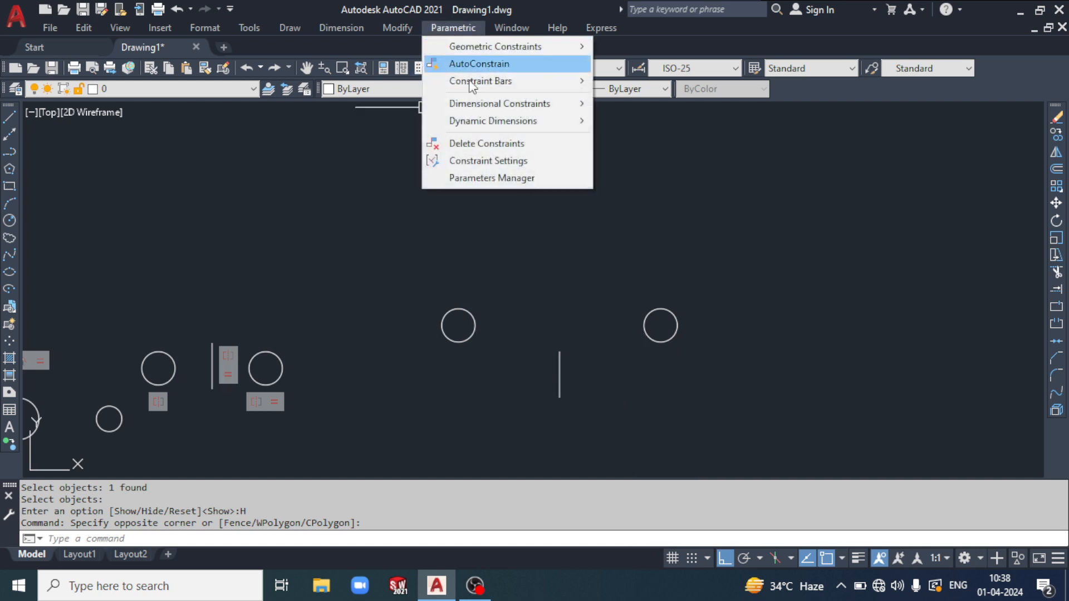
{"action": "mouse_move", "coordinate": [551, 108]}
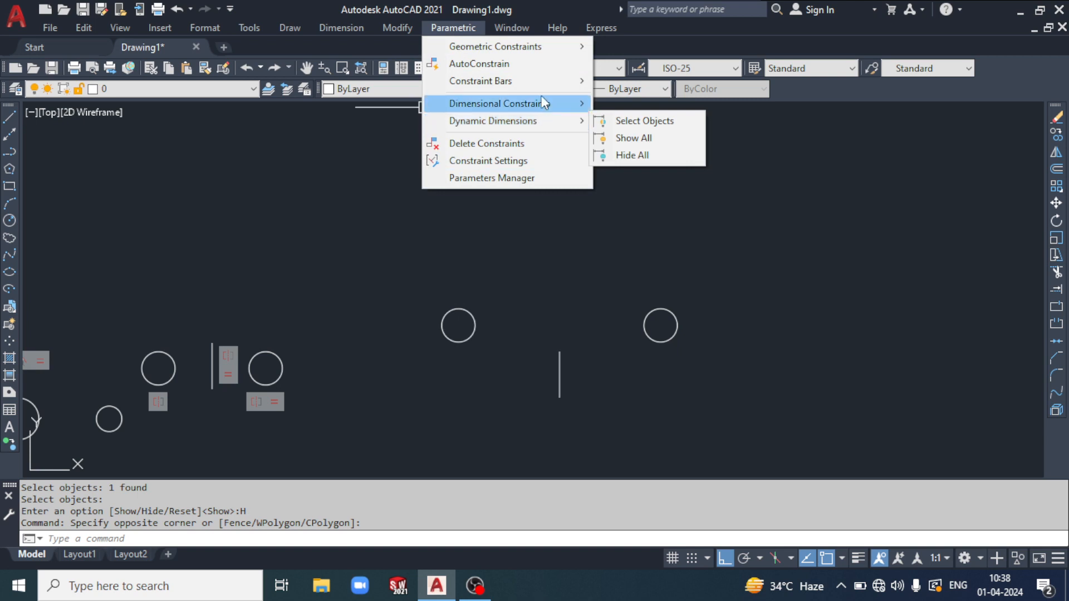
{"action": "mouse_move", "coordinate": [509, 86]}
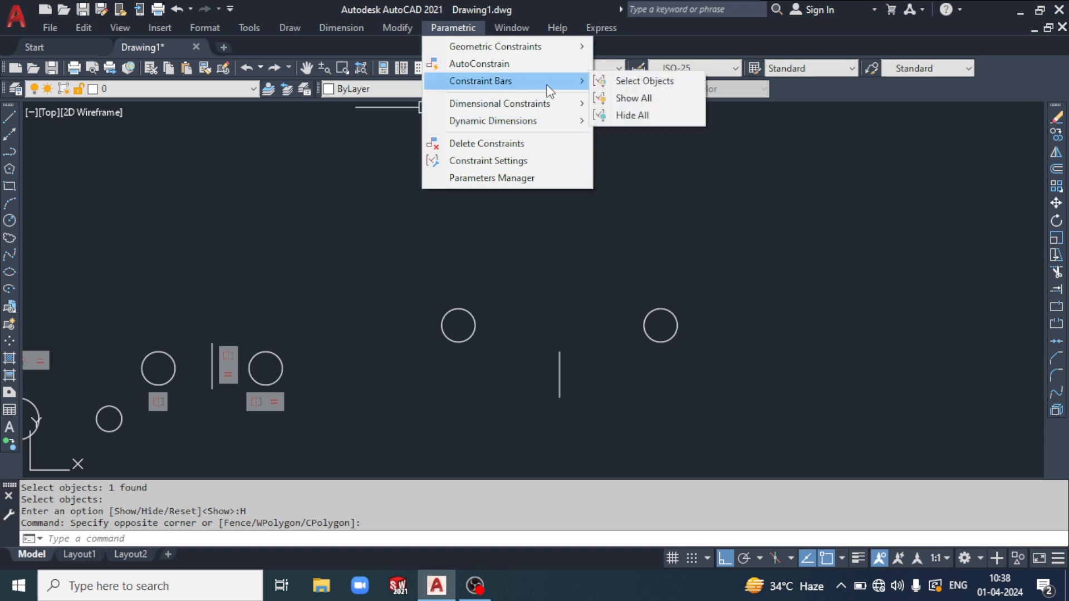
{"action": "left_click", "coordinate": [773, 291]}
{"action": "left_click", "coordinate": [585, 218]}
{"action": "middle_click_drag", "start_coordinate": [646, 222], "coordinate": [613, 224]}
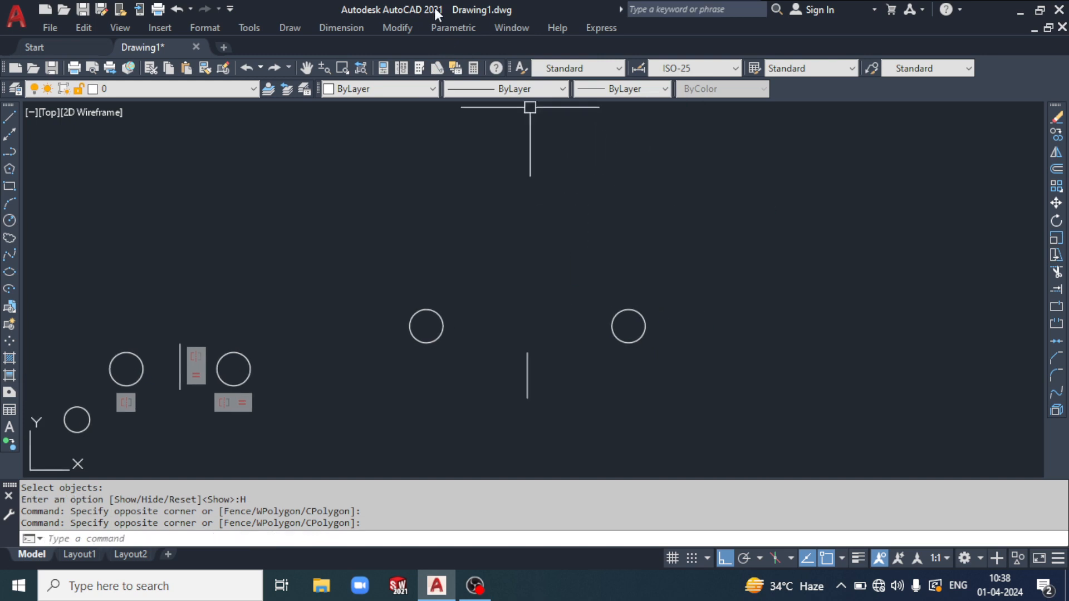
{"action": "left_click", "coordinate": [452, 28]}
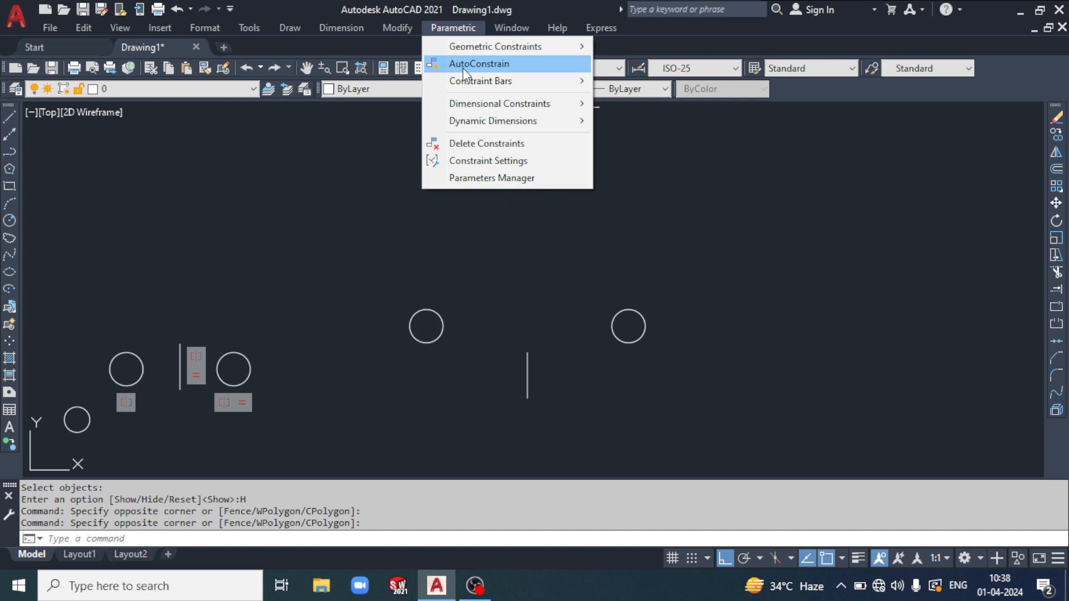
{"action": "mouse_move", "coordinate": [499, 47]}
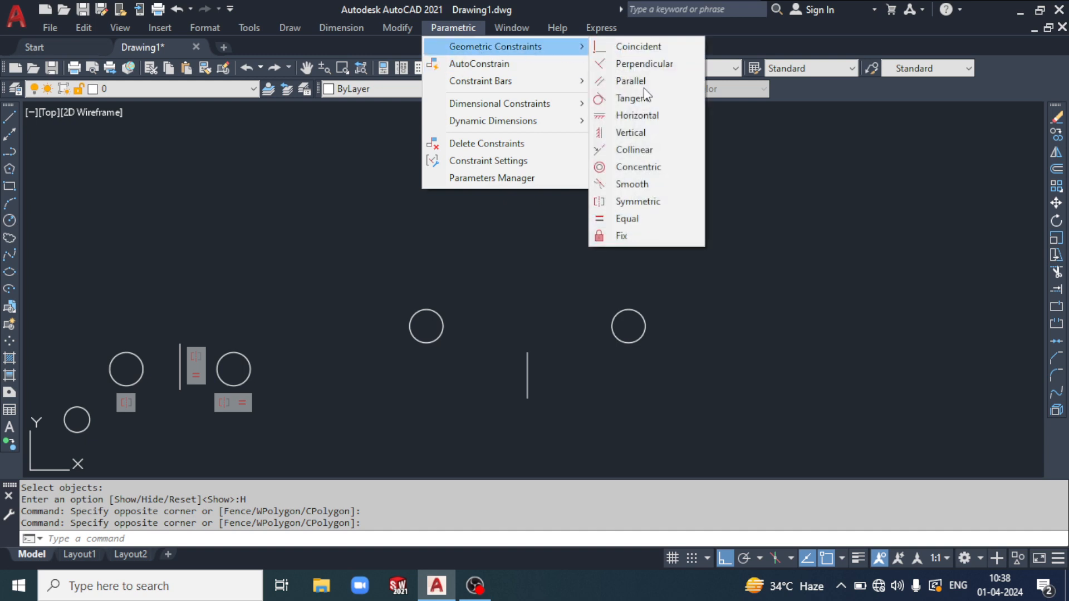
{"action": "left_click", "coordinate": [816, 219]}
{"action": "left_click", "coordinate": [692, 313]}
- Draw a circle of about 522 radius right of the symmetric pair and a smaller circle inside it on the same center
{"action": "middle_click_drag", "start_coordinate": [815, 222], "coordinate": [644, 248]}
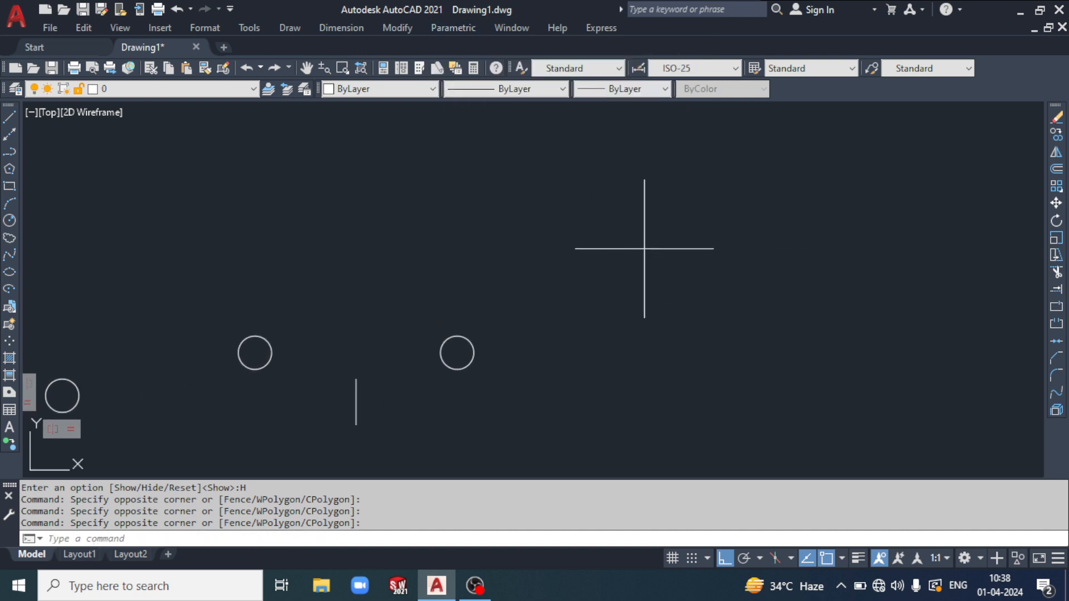
{"action": "type", "text": "c"}
{"action": "key", "text": "Return"}
{"action": "left_click", "coordinate": [665, 263]}
{"action": "left_click", "coordinate": [667, 332]}
{"action": "key", "text": "Return"}
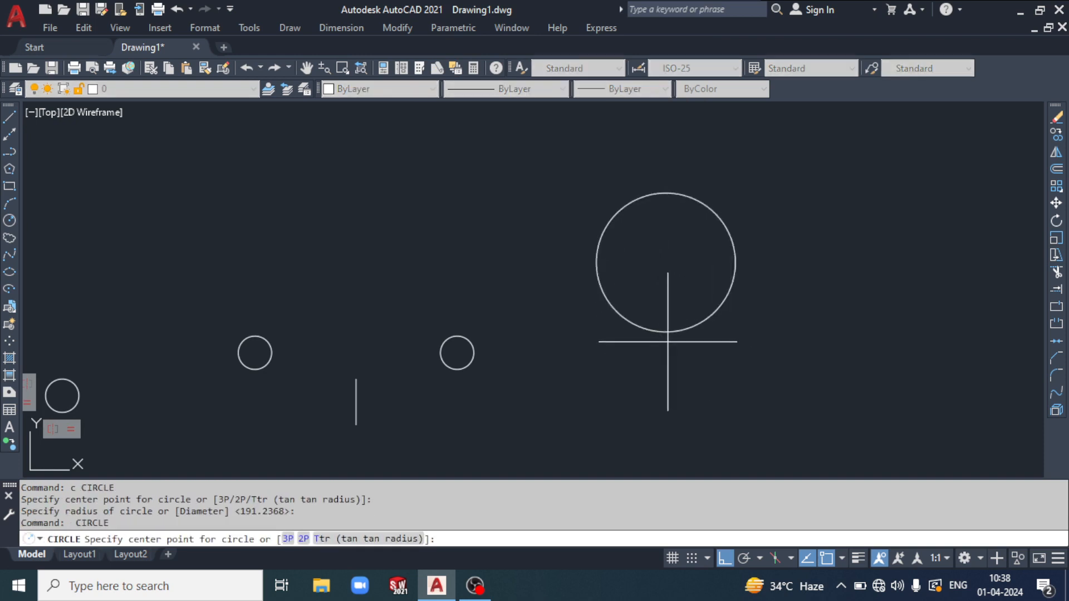
{"action": "left_click", "coordinate": [665, 262]}
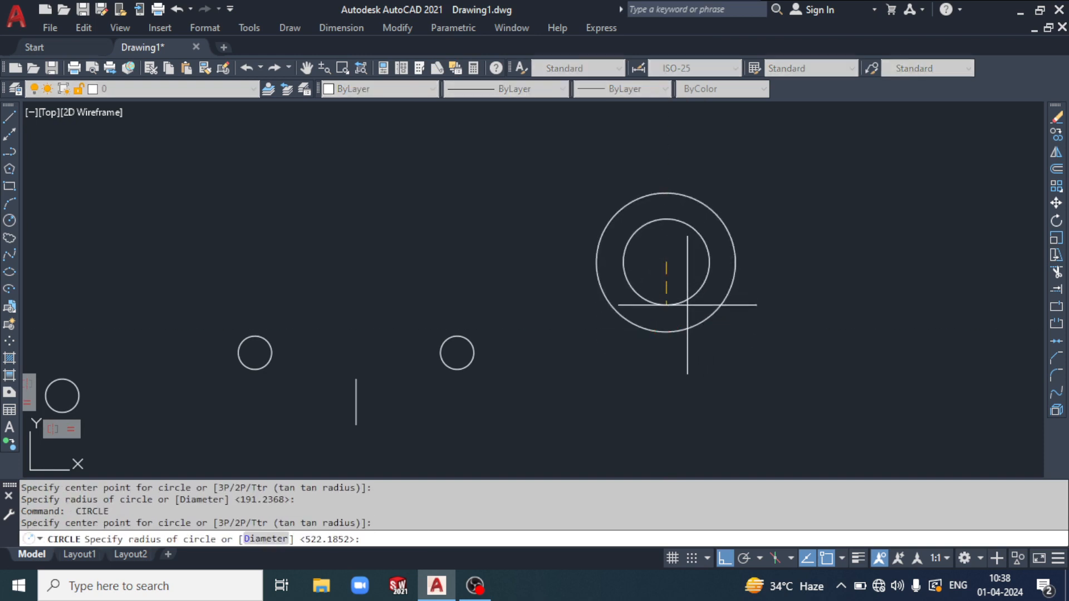
{"action": "left_click", "coordinate": [687, 304]}
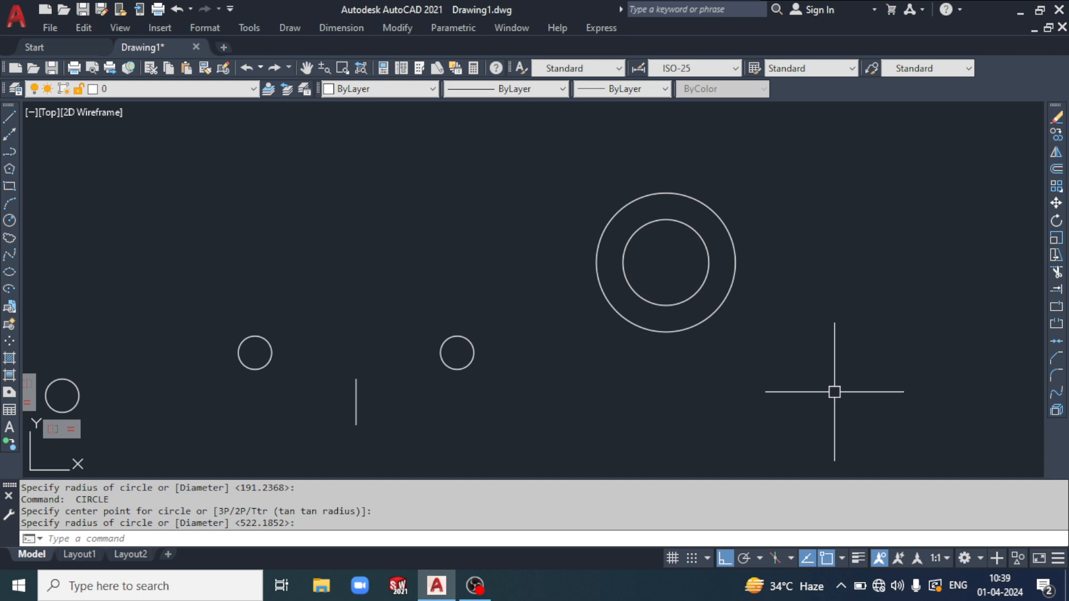
{"action": "left_click", "coordinate": [461, 29]}
{"action": "left_click", "coordinate": [518, 31]}
{"action": "left_click", "coordinate": [474, 31]}
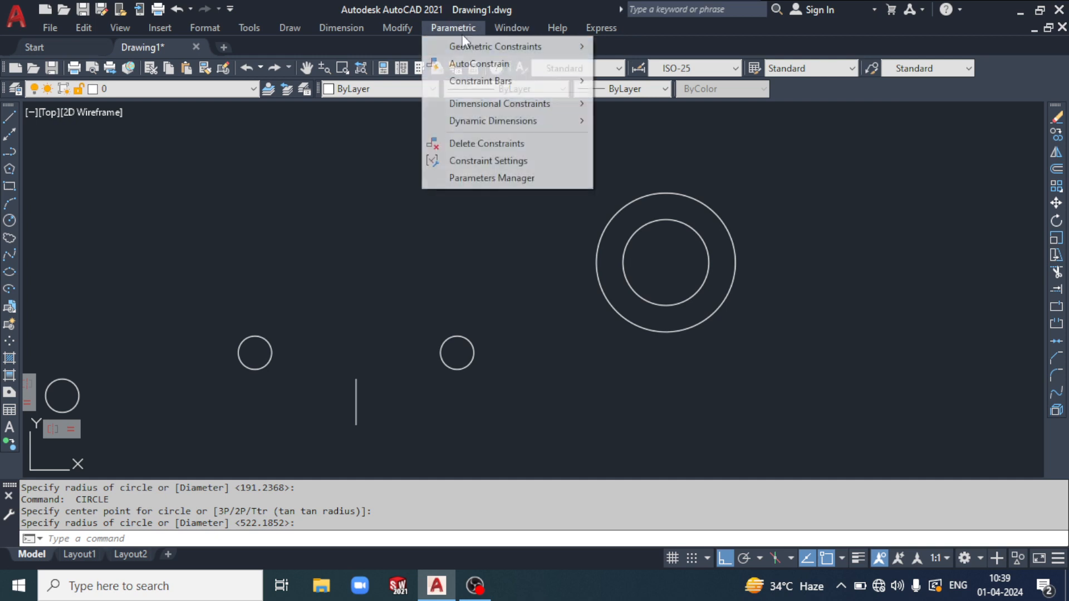
{"action": "mouse_move", "coordinate": [538, 48]}
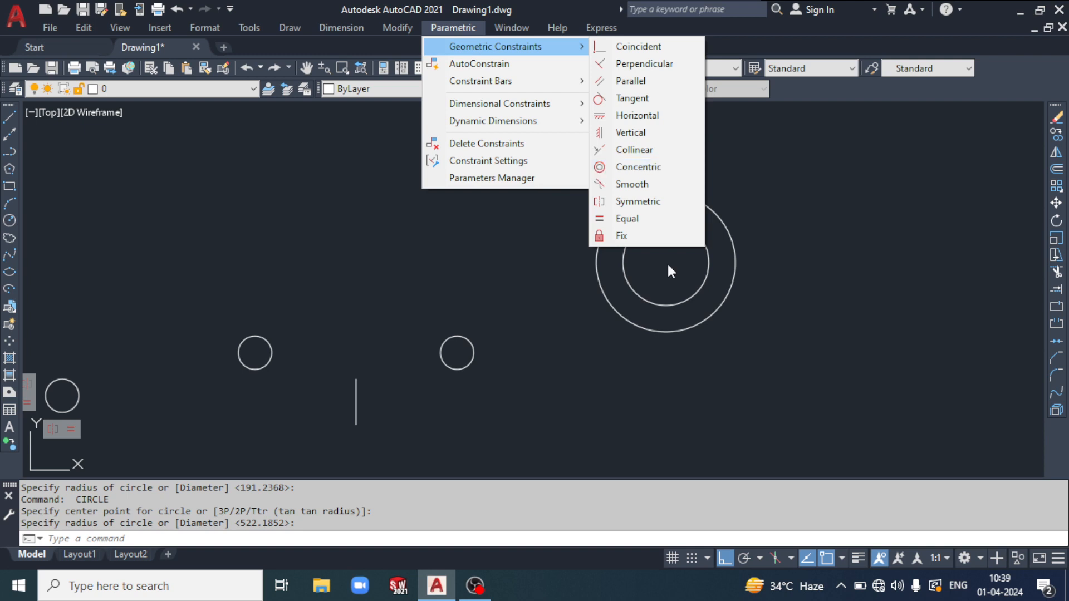
{"action": "left_click", "coordinate": [840, 272]}
{"action": "left_click", "coordinate": [839, 273]}
{"action": "left_click", "coordinate": [453, 27]}
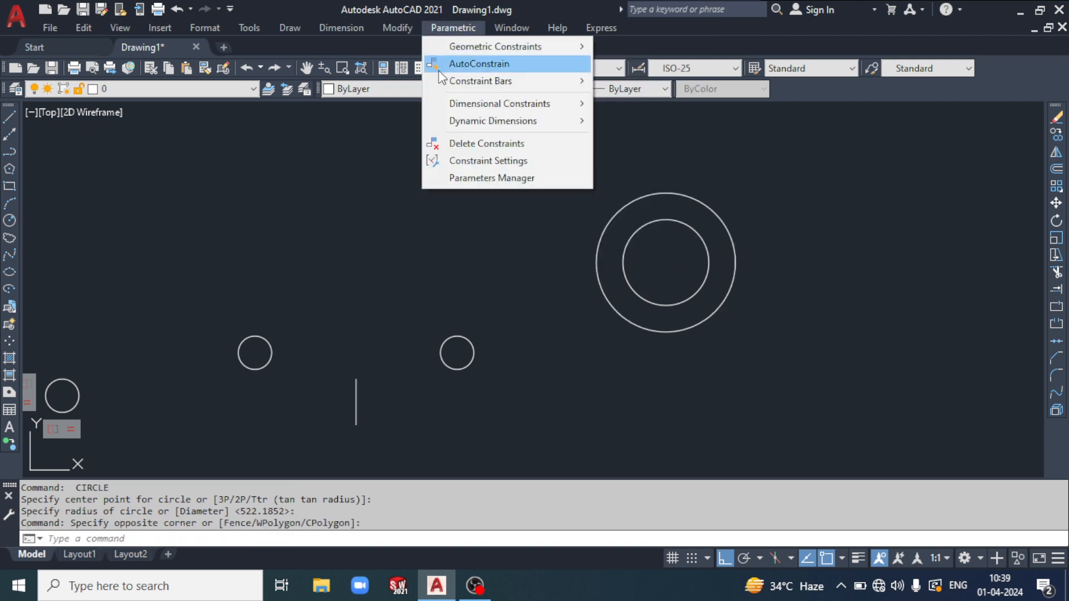
- Try moving the inner circle by its center out to the right of the outer circle, and undo the move
{"action": "left_click", "coordinate": [722, 250]}
{"action": "left_click", "coordinate": [706, 259]}
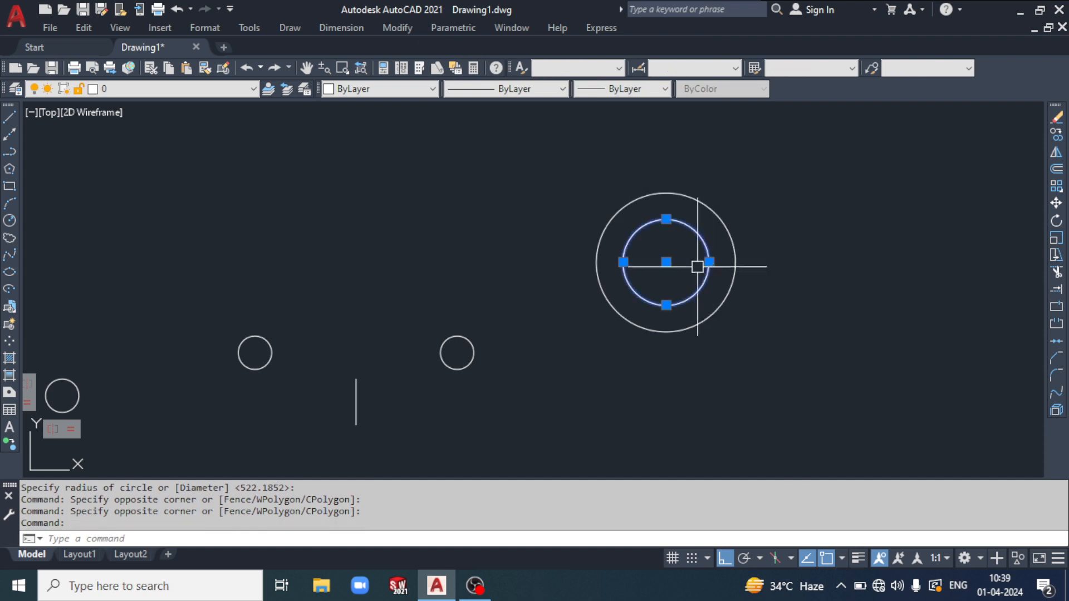
{"action": "left_click", "coordinate": [665, 262]}
{"action": "left_click", "coordinate": [838, 263]}
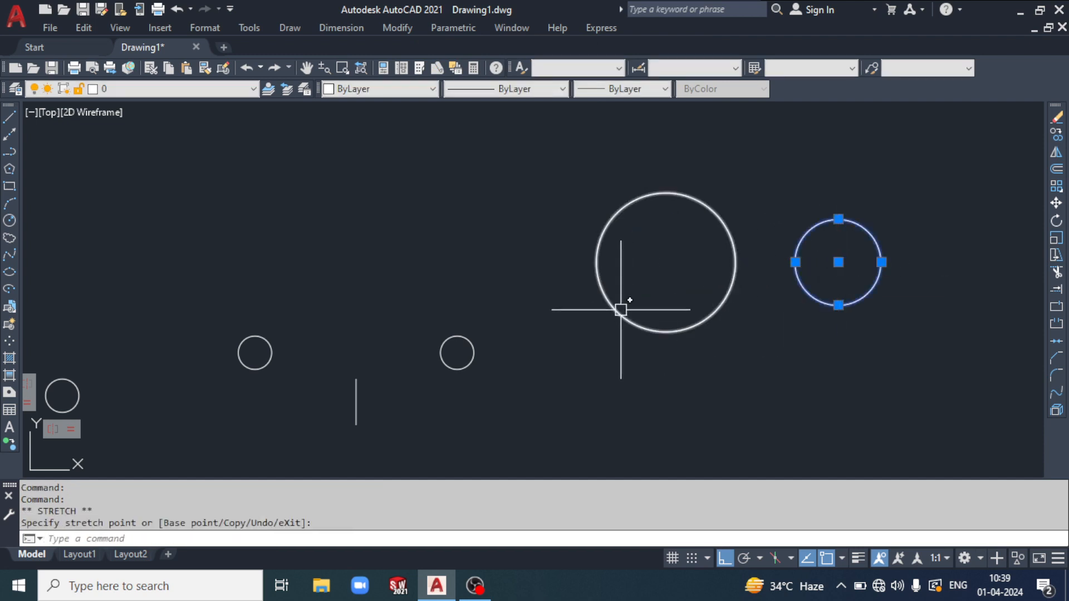
{"action": "key", "text": "ctrl+z"}
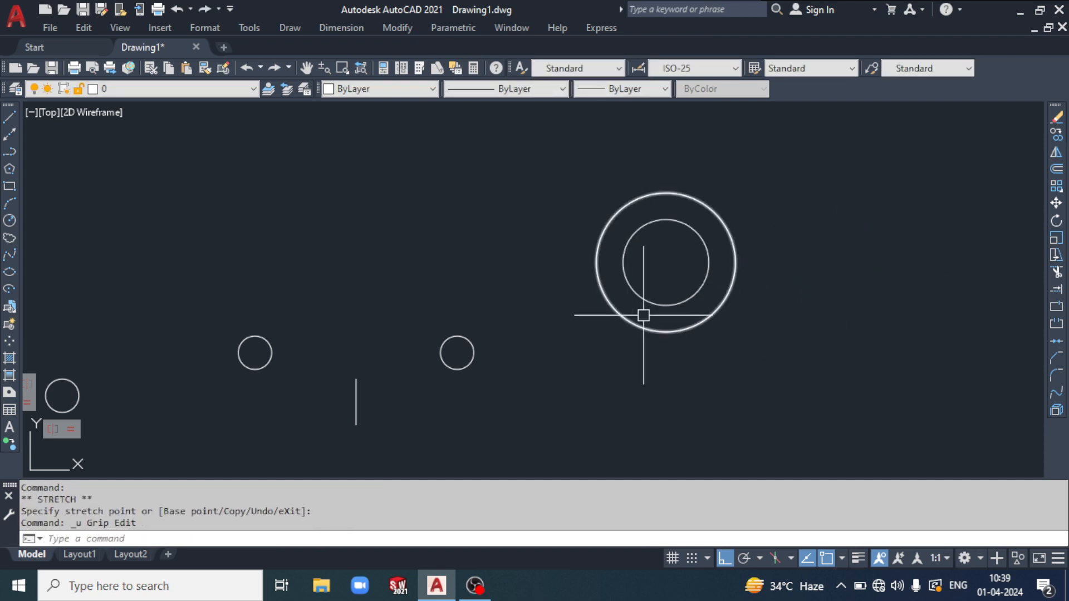
{"action": "key", "text": "Escape"}
{"action": "left_click", "coordinate": [801, 295]}
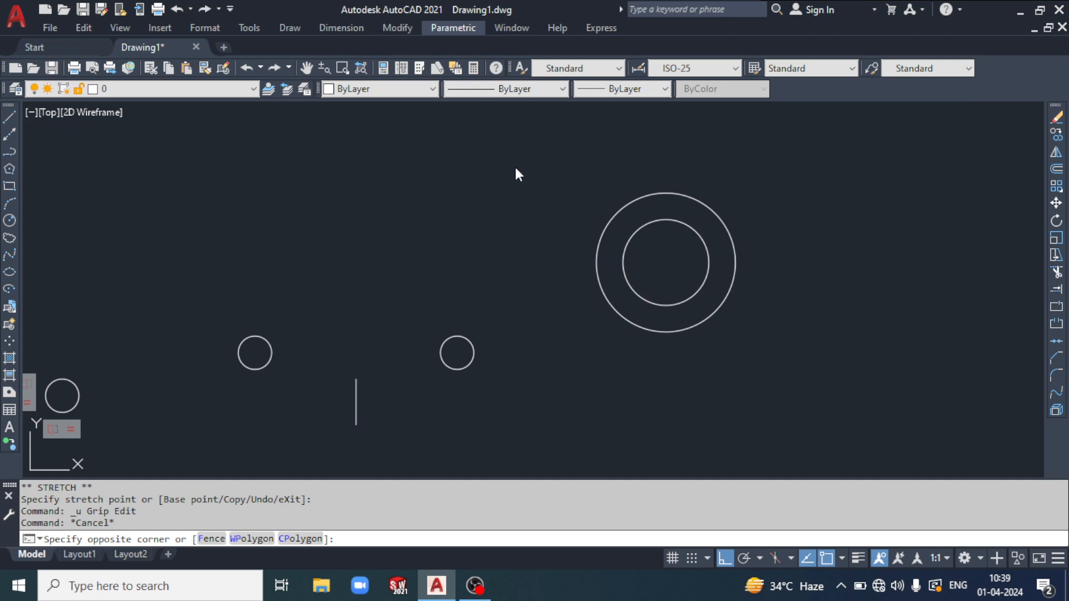
{"action": "left_click", "coordinate": [447, 584]}
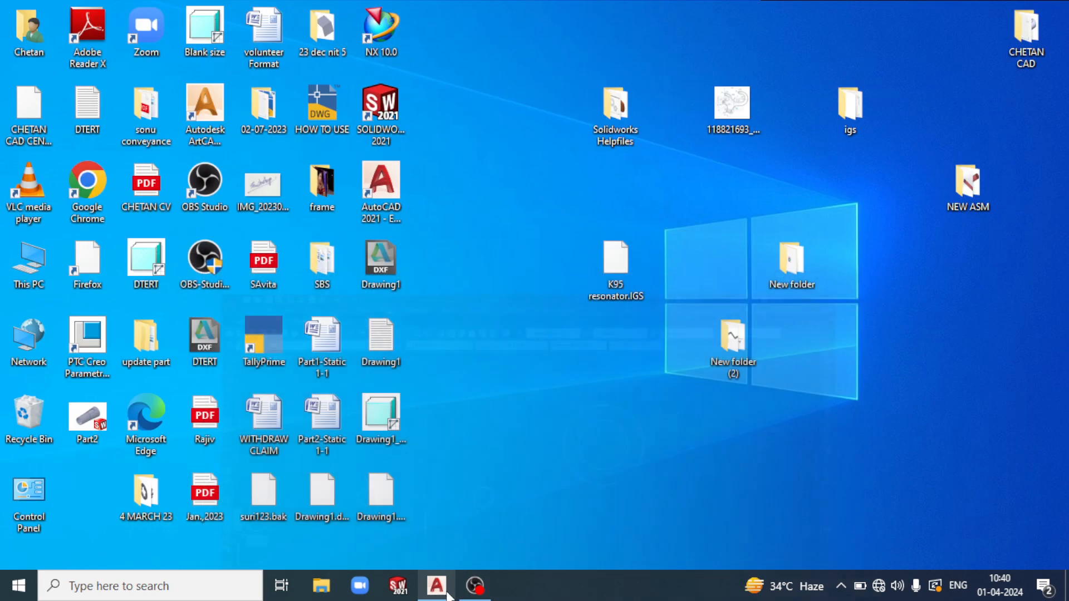
{"action": "left_click", "coordinate": [447, 585]}
{"action": "left_click", "coordinate": [501, 214]}
{"action": "key", "text": "Escape"}
{"action": "key", "text": "Escape"}
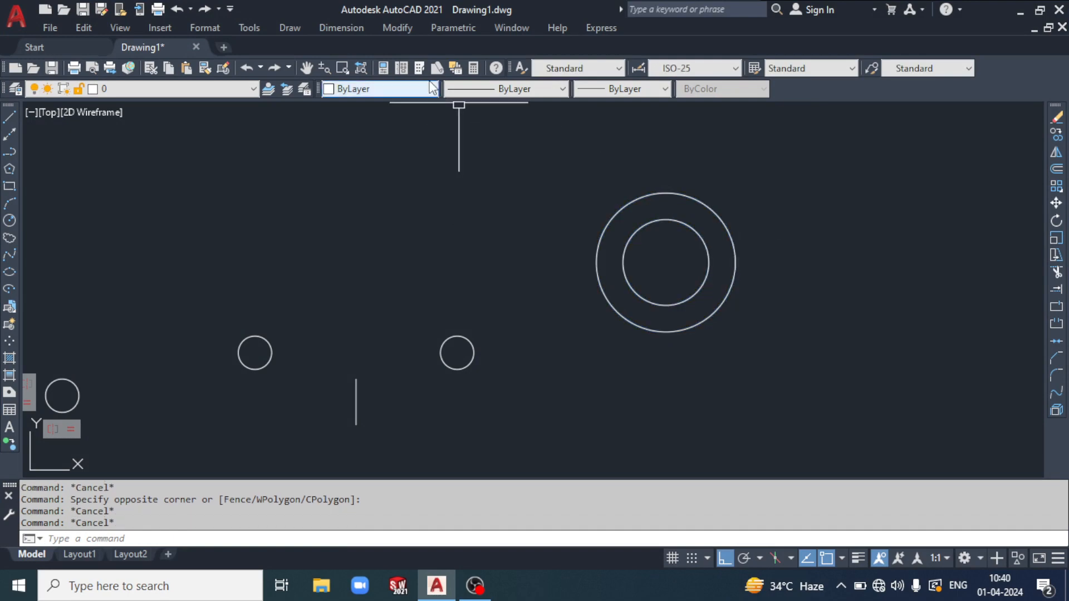
- Apply AutoConstrain to the two circles sharing a center
{"action": "left_click", "coordinate": [445, 28]}
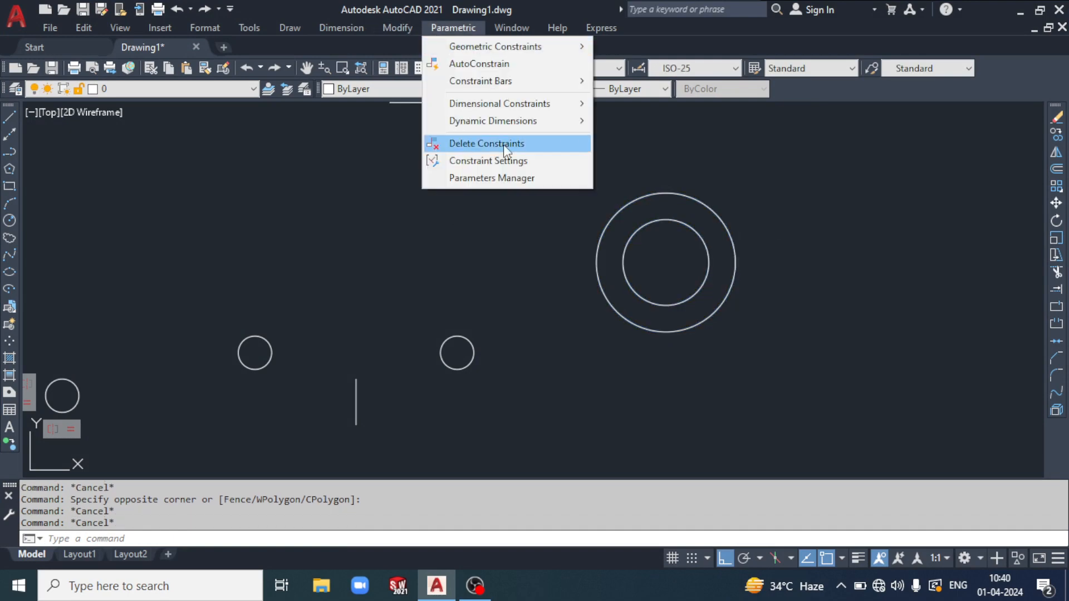
{"action": "left_click", "coordinate": [506, 64]}
{"action": "left_click", "coordinate": [782, 156]}
{"action": "left_click", "coordinate": [561, 380]}
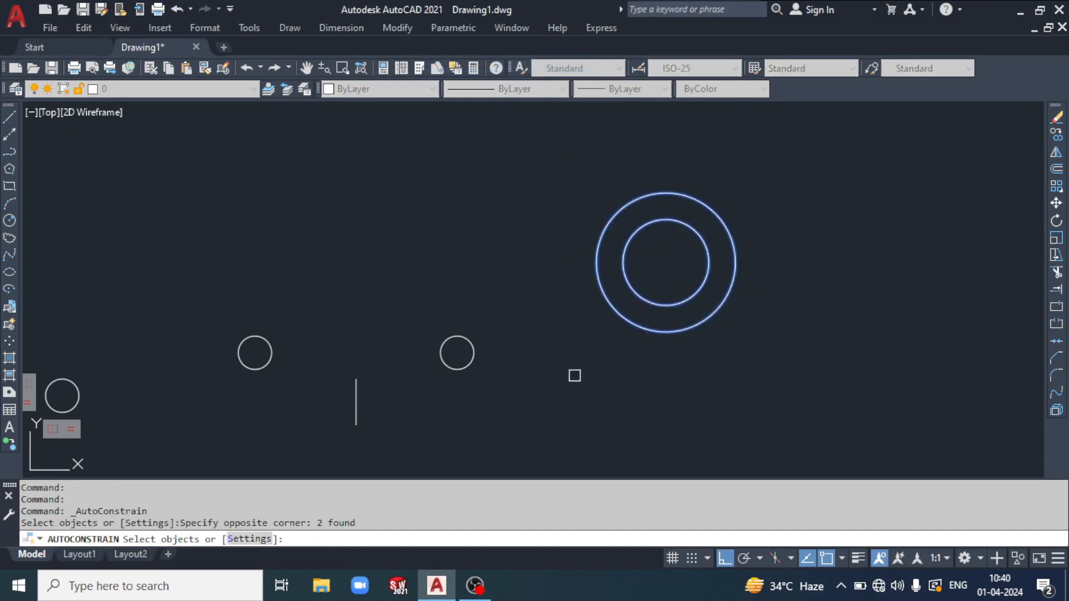
{"action": "key", "text": "Return"}
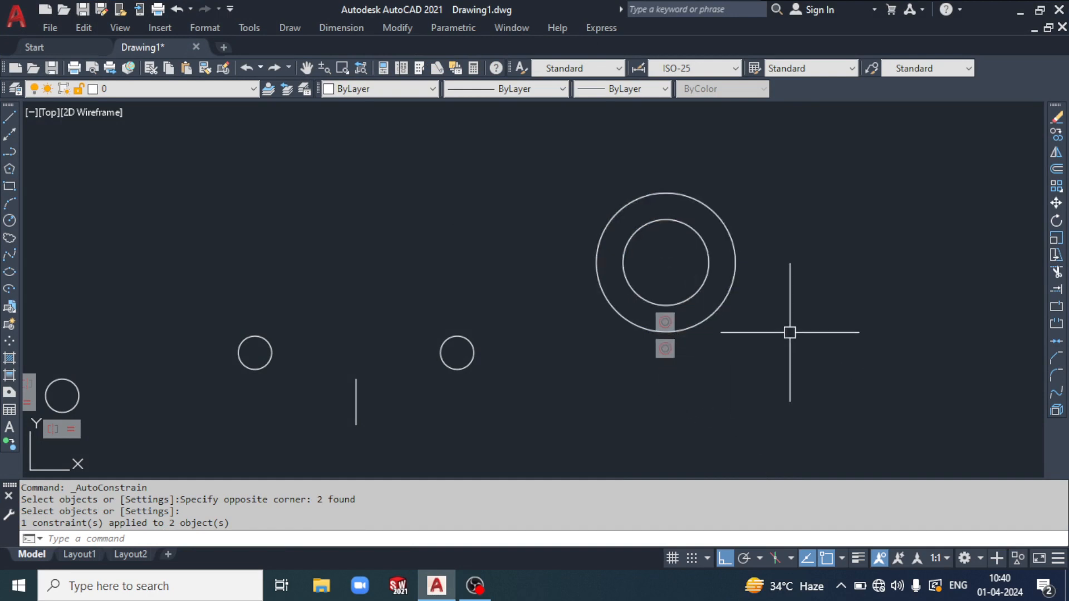
- Draw a rectangle in the empty space right of the two concentric circles
{"action": "middle_click_drag", "start_coordinate": [789, 331], "coordinate": [453, 351]}
{"action": "left_click", "coordinate": [672, 280]}
{"action": "left_click", "coordinate": [578, 344]}
{"action": "middle_click_drag", "start_coordinate": [706, 310], "coordinate": [495, 322]}
{"action": "left_click", "coordinate": [605, 273]}
{"action": "left_click", "coordinate": [499, 365]}
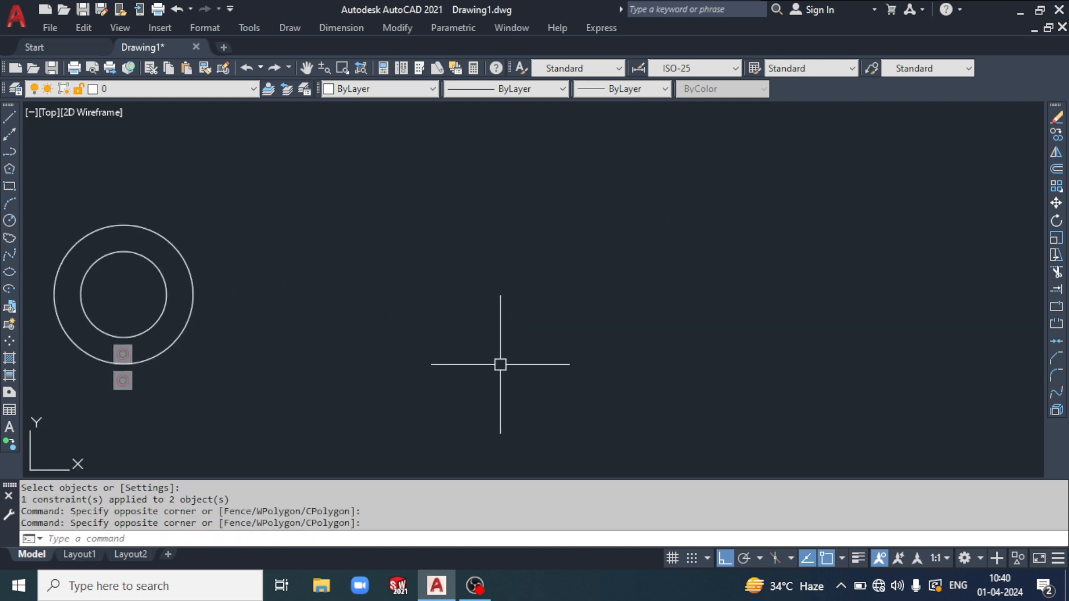
{"action": "type", "text": "rec"}
{"action": "key", "text": "Return"}
{"action": "left_click", "coordinate": [411, 367]}
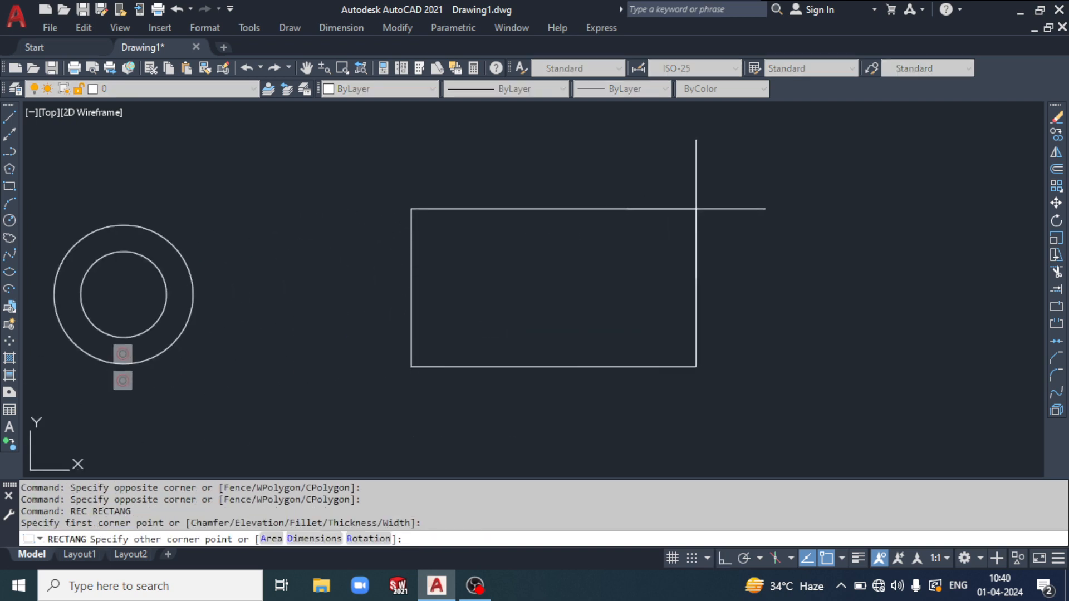
{"action": "left_click", "coordinate": [698, 201]}
{"action": "key", "text": "Escape"}
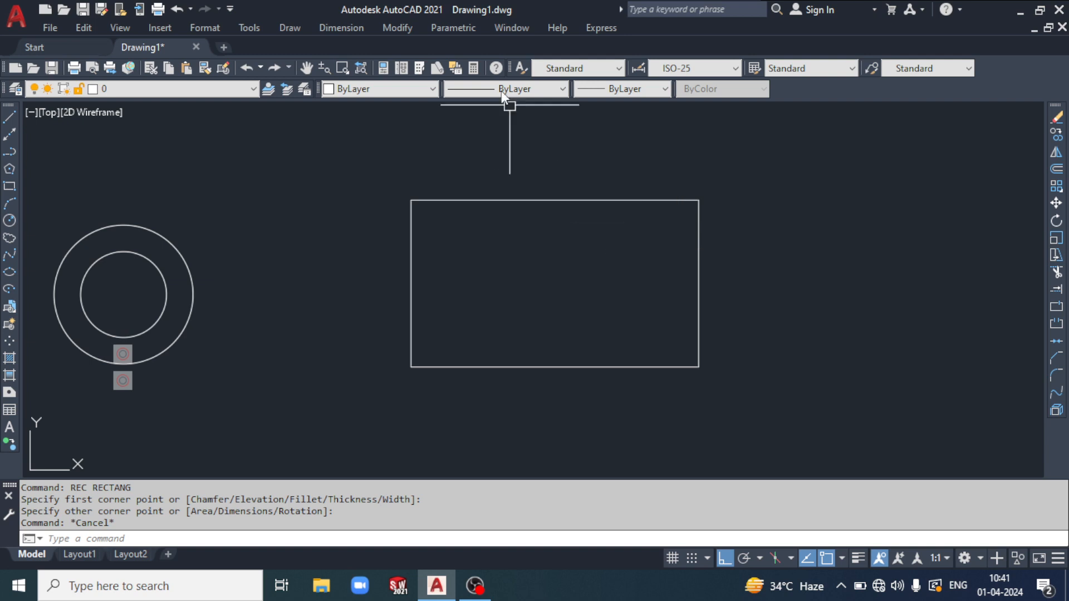
- Apply AutoConstrain to the rectangle right of the concentric circles
{"action": "left_click", "coordinate": [462, 28]}
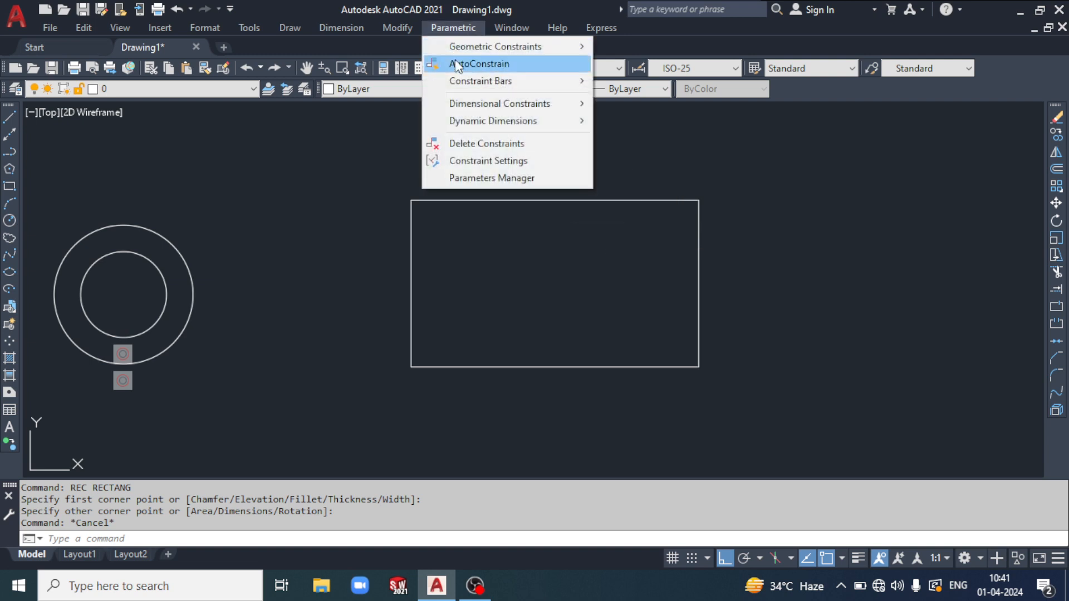
{"action": "left_click", "coordinate": [526, 66]}
{"action": "left_click", "coordinate": [762, 150]}
{"action": "left_click", "coordinate": [351, 456]}
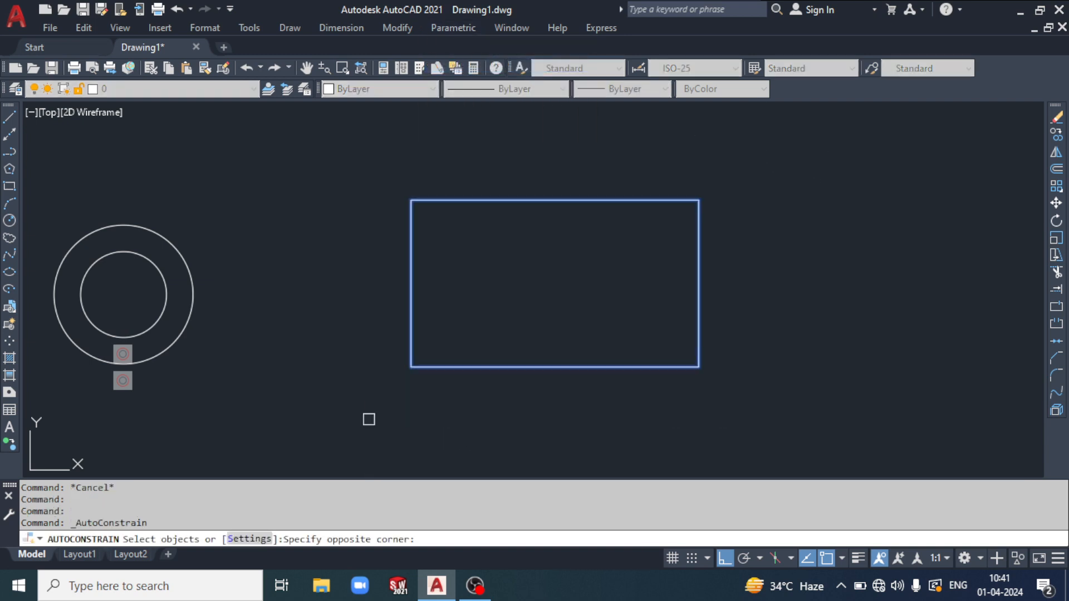
{"action": "key", "text": "Return"}
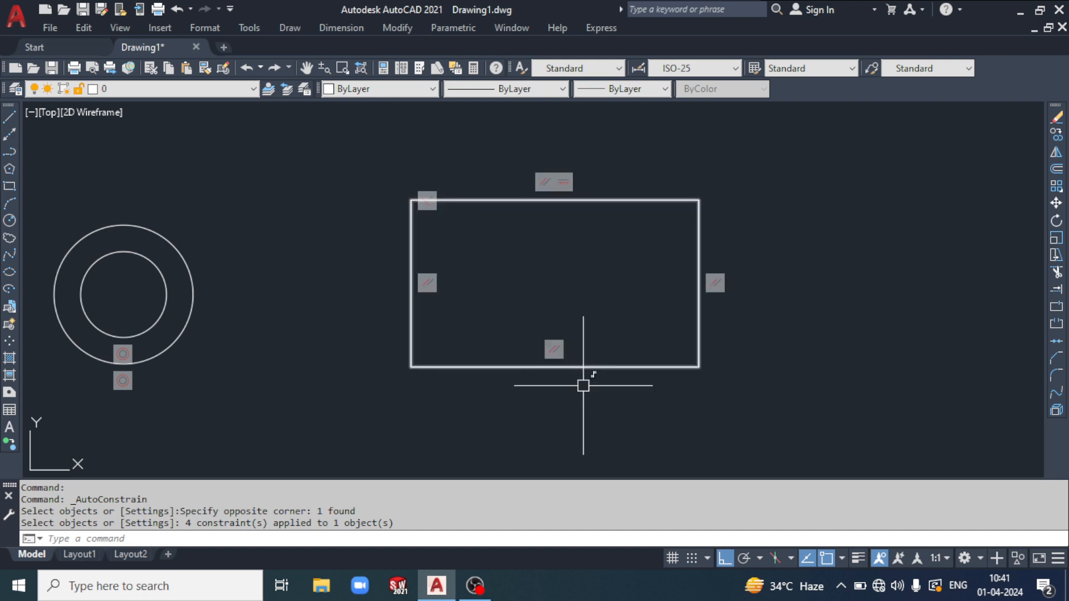
- Draw a second rectangle from four separate lines, with horizontal and vertical sides, right of the first rectangle
{"action": "middle_click_drag", "start_coordinate": [898, 320], "coordinate": [563, 339]}
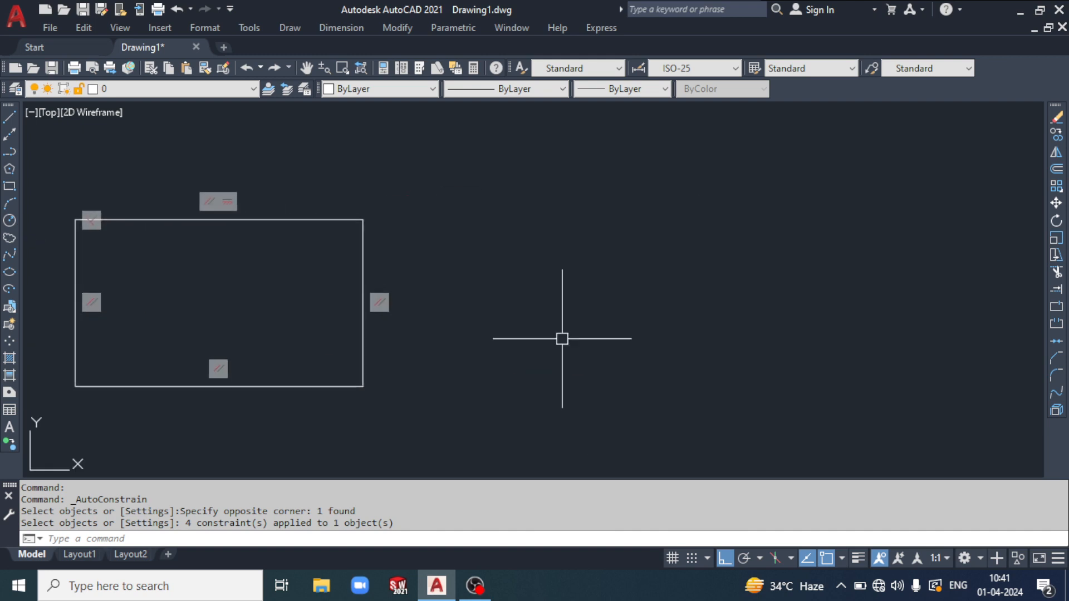
{"action": "left_click", "coordinate": [748, 294]}
{"action": "left_click", "coordinate": [623, 360]}
{"action": "type", "text": "l"}
{"action": "key", "text": "Return"}
{"action": "left_click", "coordinate": [599, 231]}
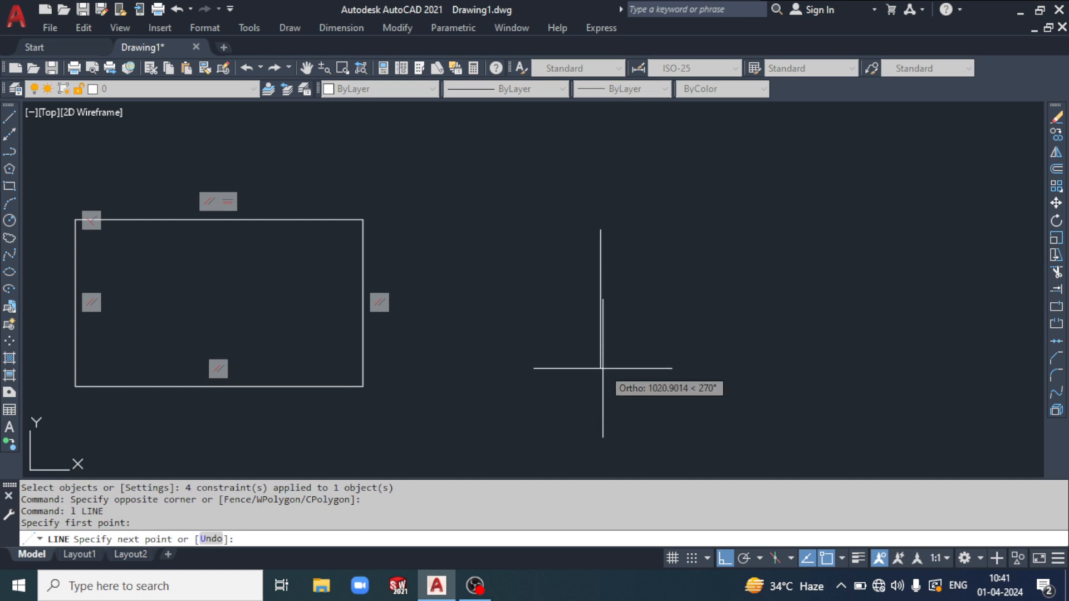
{"action": "left_click", "coordinate": [600, 373]}
{"action": "left_click", "coordinate": [831, 372]}
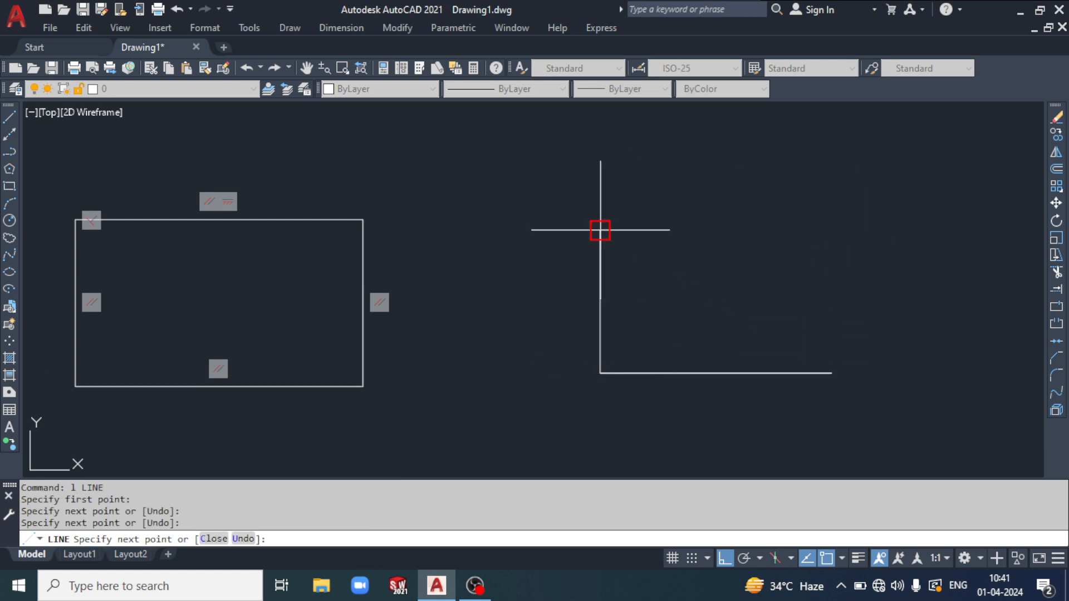
{"action": "left_click", "coordinate": [831, 230]}
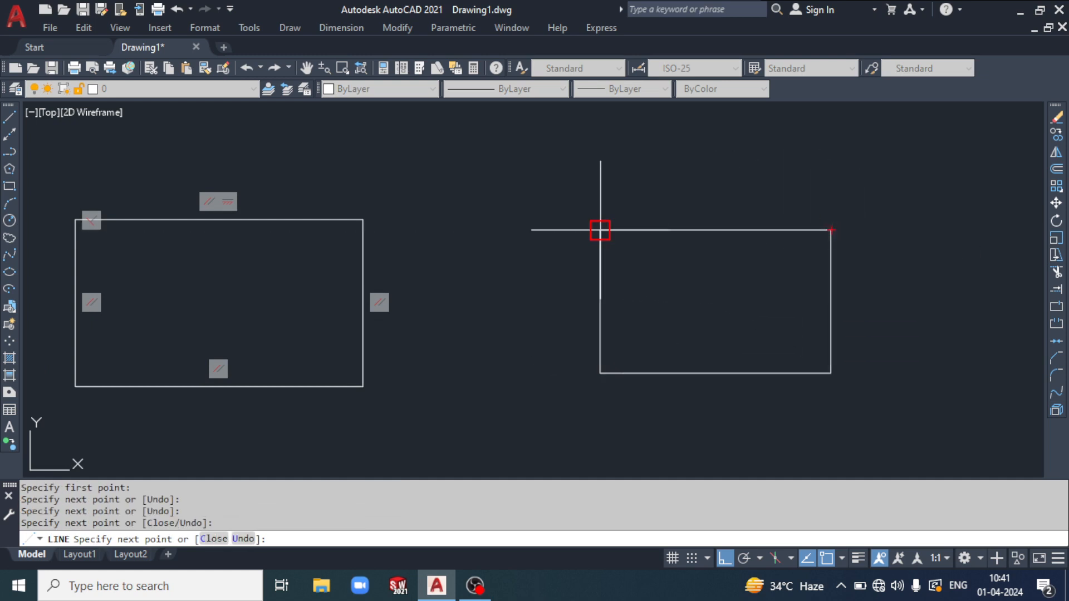
{"action": "left_click", "coordinate": [599, 231]}
{"action": "key", "text": "Escape"}
{"action": "left_click", "coordinate": [472, 285]}
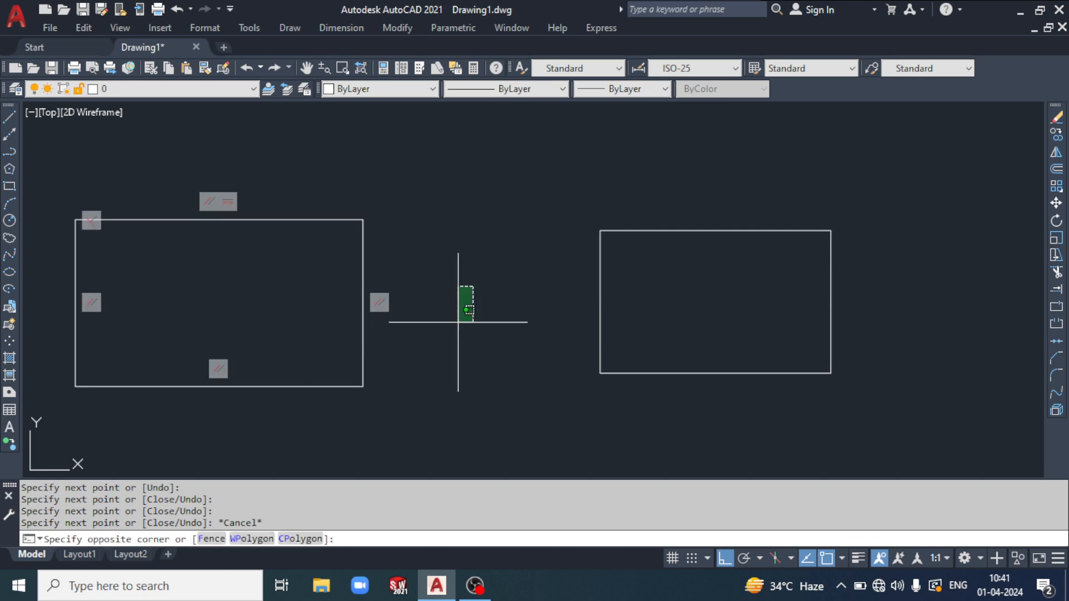
{"action": "left_click", "coordinate": [458, 322]}
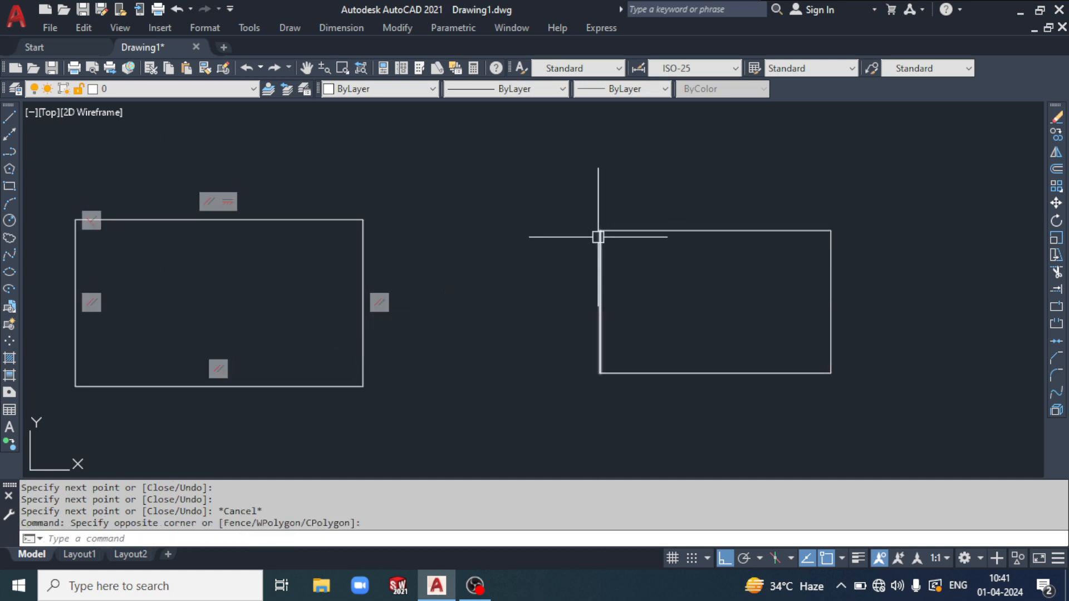
- Inspect the left line of the four-line rectangle and briefly select the first rectangle to compare their object types
{"action": "mouse_move", "coordinate": [597, 236]}
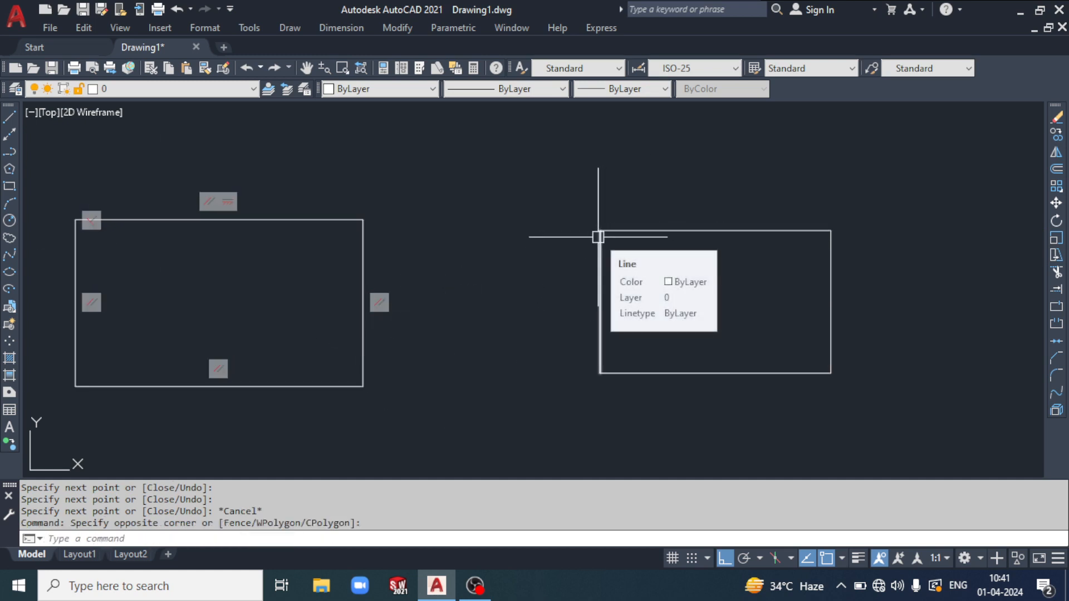
{"action": "left_click", "coordinate": [363, 247]}
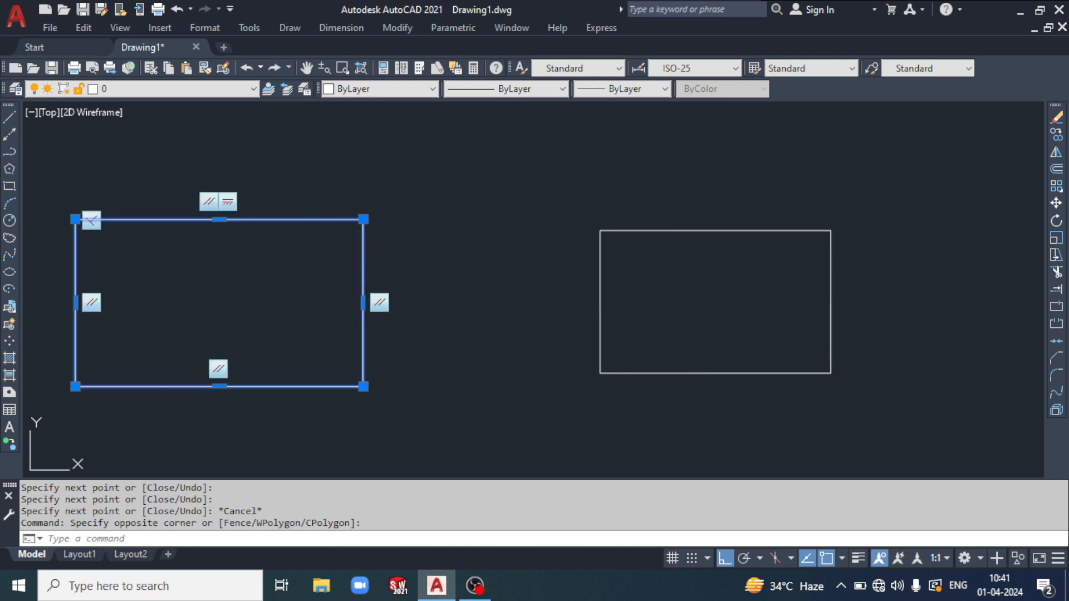
{"action": "key", "text": "Escape"}
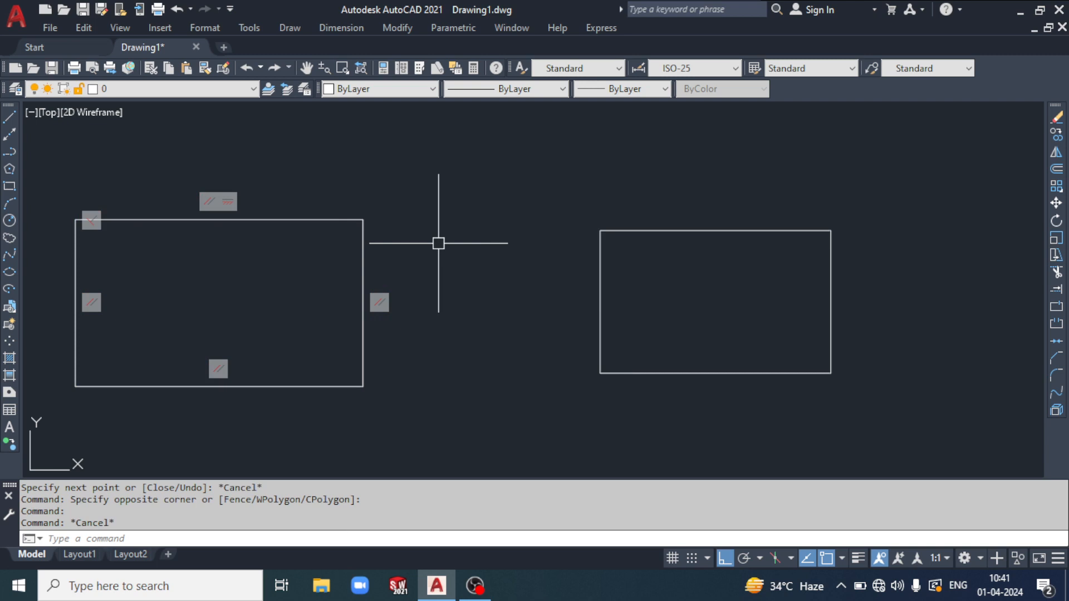
- Apply AutoConstrain to all four lines of the second rectangle
{"action": "left_click", "coordinate": [453, 28]}
{"action": "left_click", "coordinate": [478, 62]}
{"action": "left_click", "coordinate": [559, 193]}
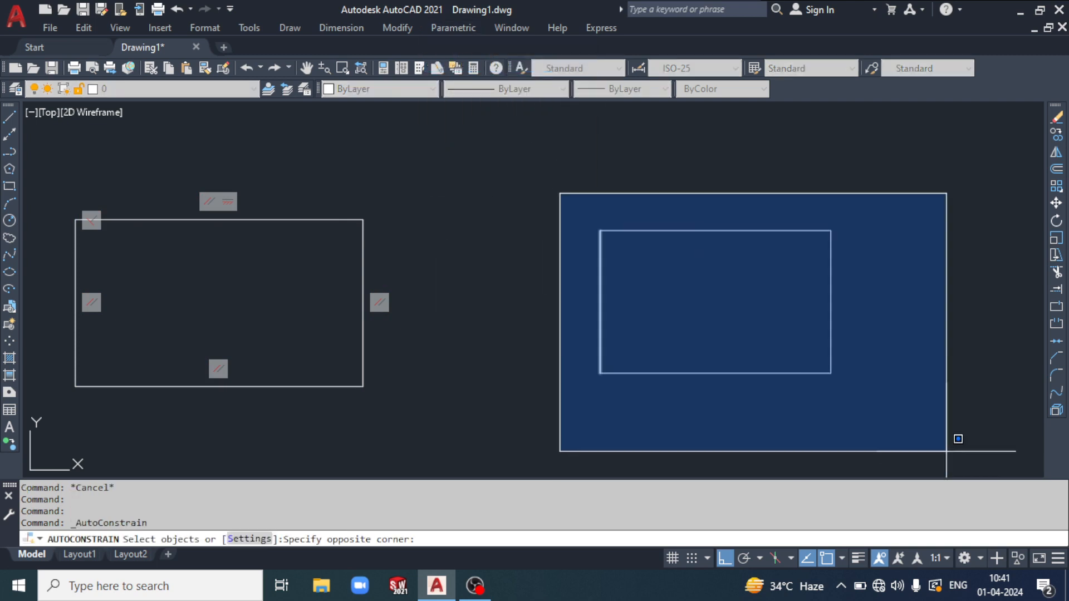
{"action": "left_click", "coordinate": [952, 439]}
{"action": "key", "text": "Return"}
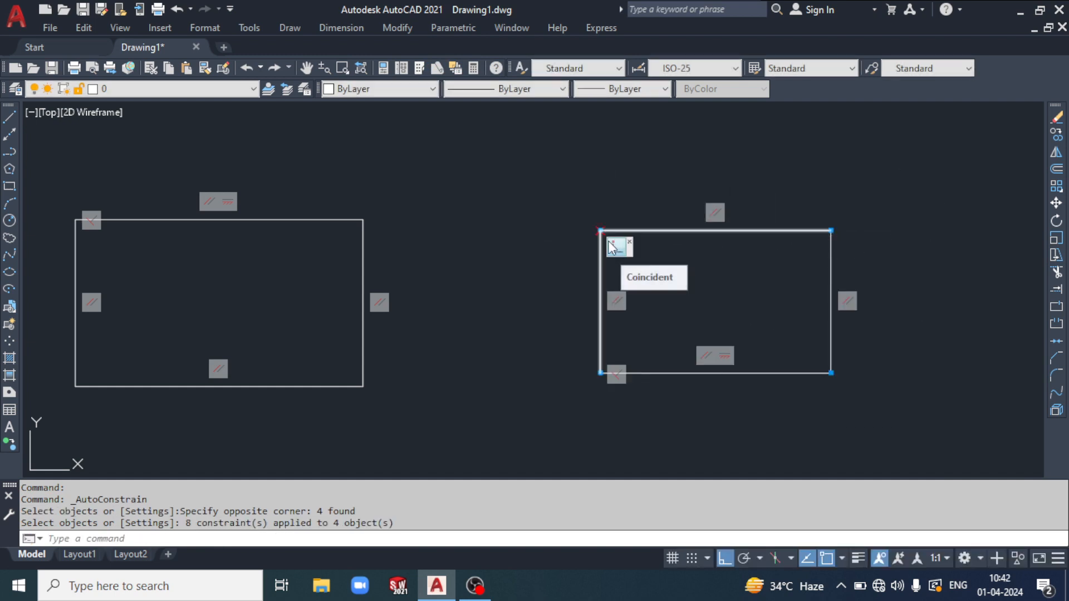
{"action": "key", "text": "Escape"}
{"action": "key", "text": "Escape"}
{"action": "left_click", "coordinate": [948, 336]}
{"action": "left_click", "coordinate": [945, 329]}
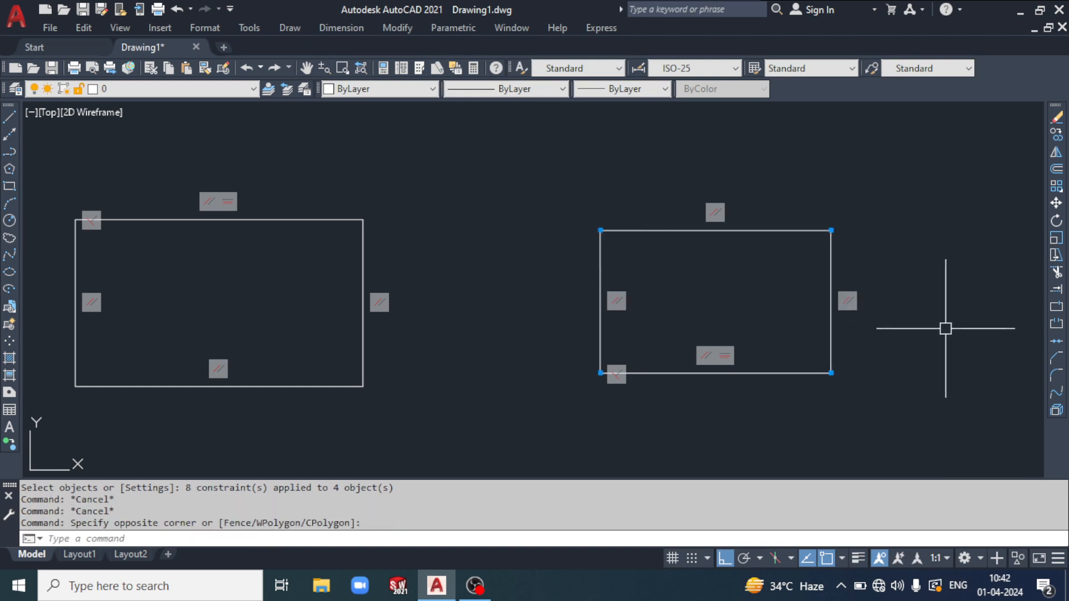
{"action": "middle_click_drag", "start_coordinate": [945, 329], "coordinate": [804, 309]}
{"action": "left_click", "coordinate": [451, 28]}
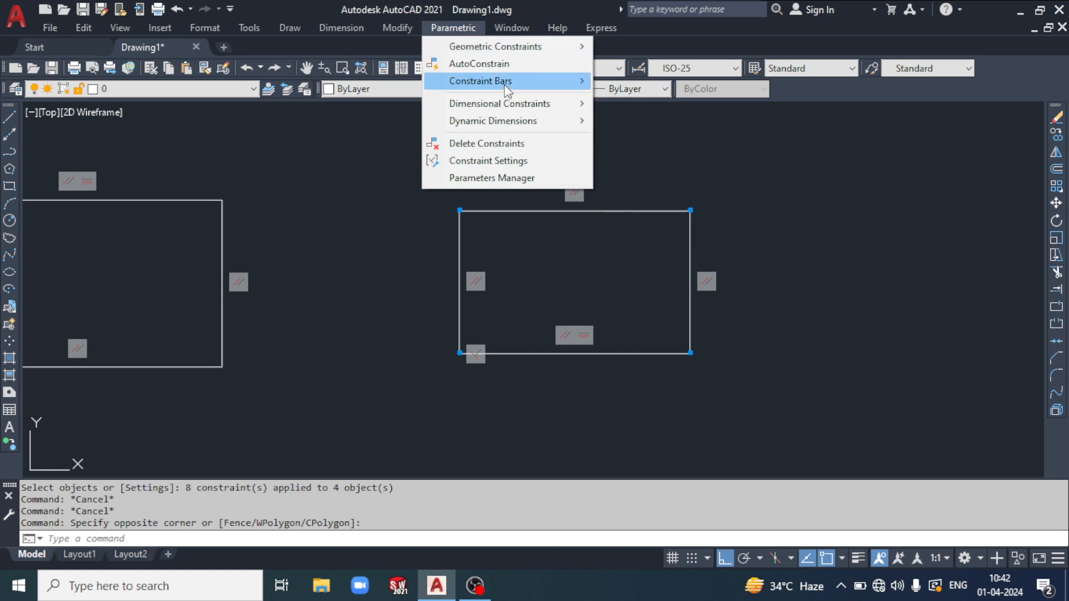
{"action": "mouse_move", "coordinate": [506, 82]}
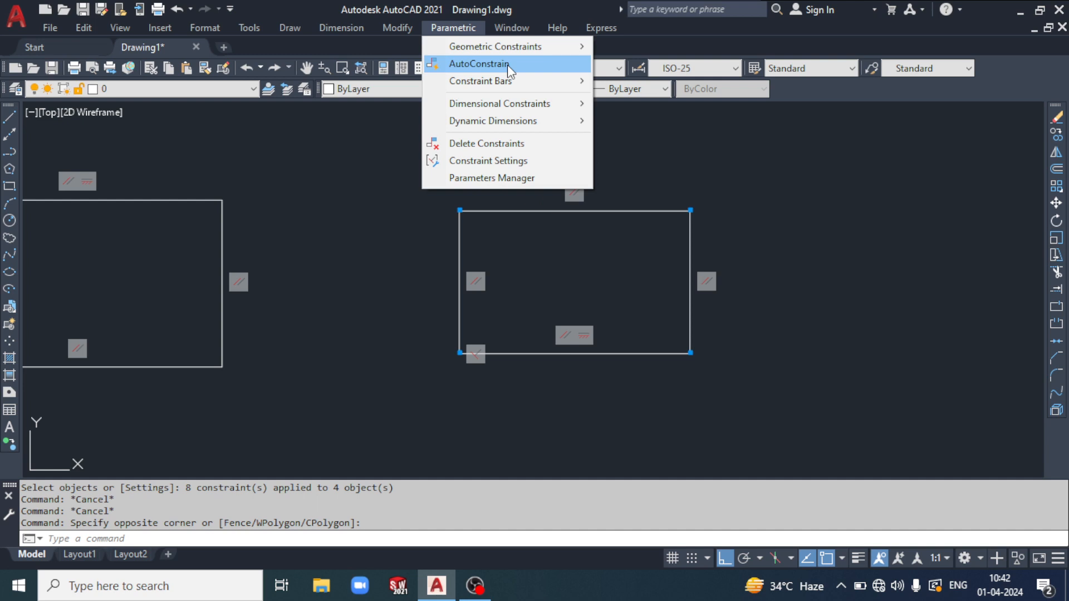
{"action": "left_click", "coordinate": [478, 587]}
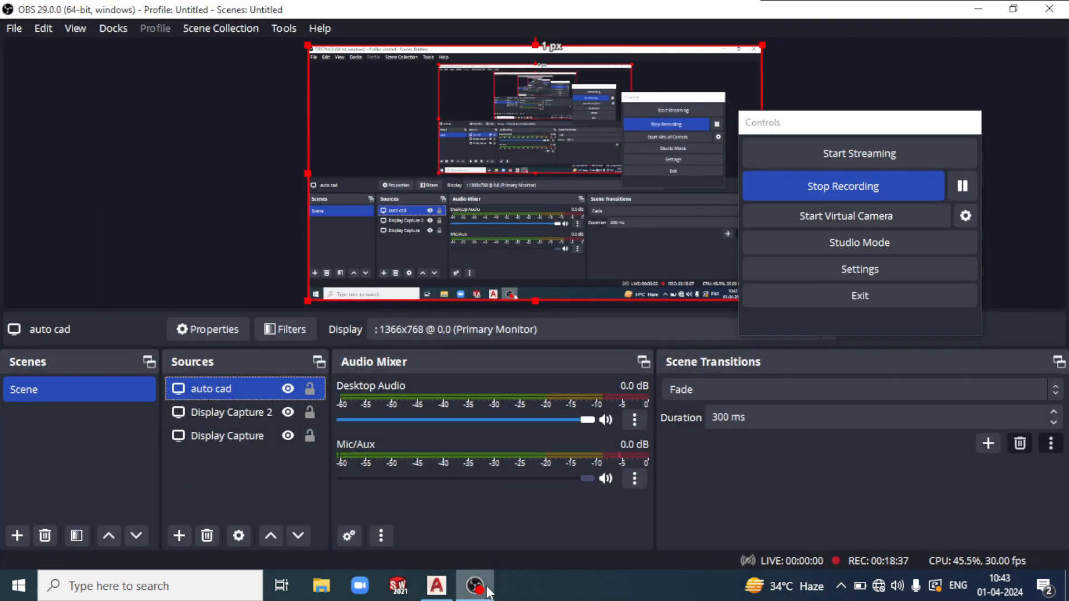
{"action": "left_click", "coordinate": [488, 591]}
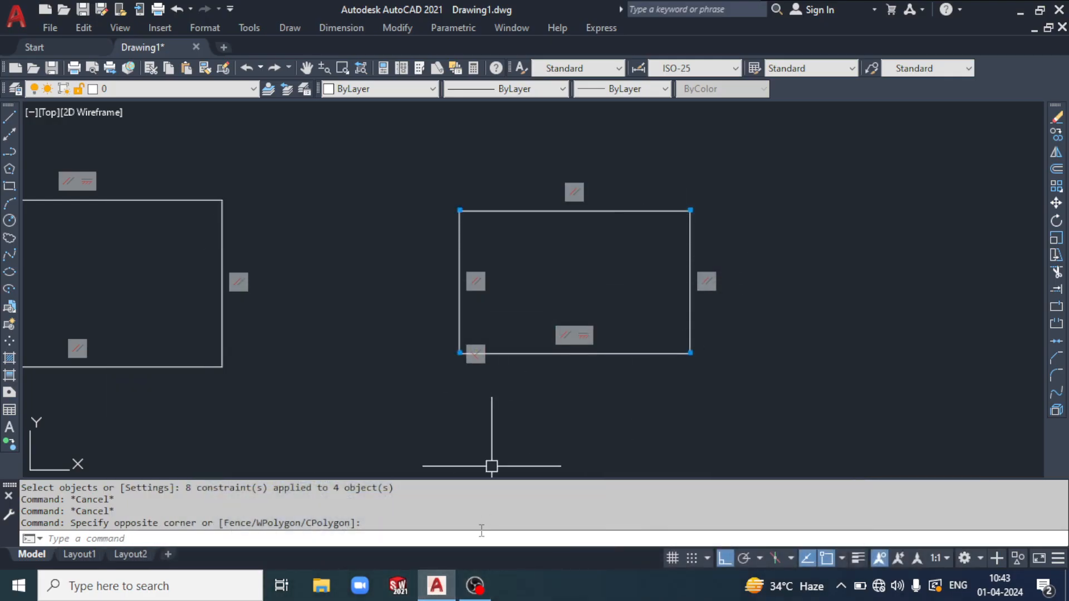
{"action": "left_click", "coordinate": [465, 25]}
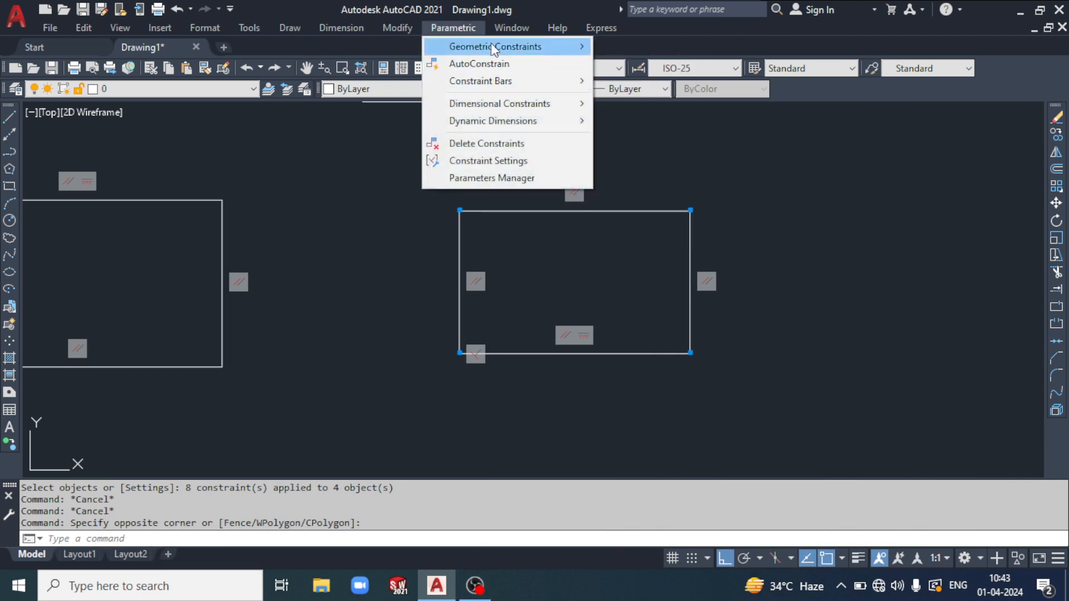
{"action": "mouse_move", "coordinate": [499, 50]}
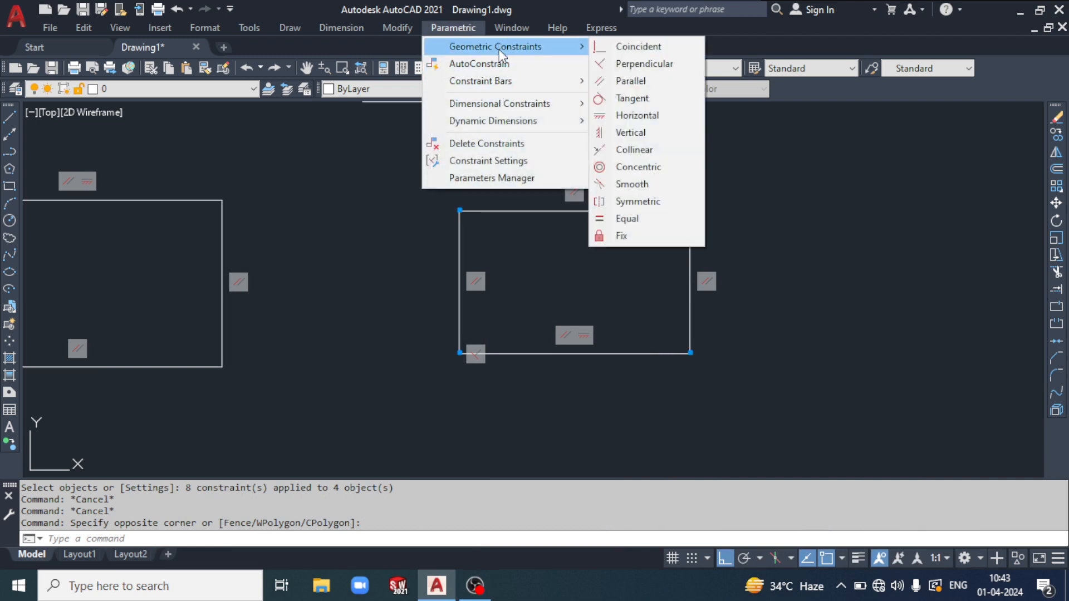
{"action": "left_click", "coordinate": [475, 585]}
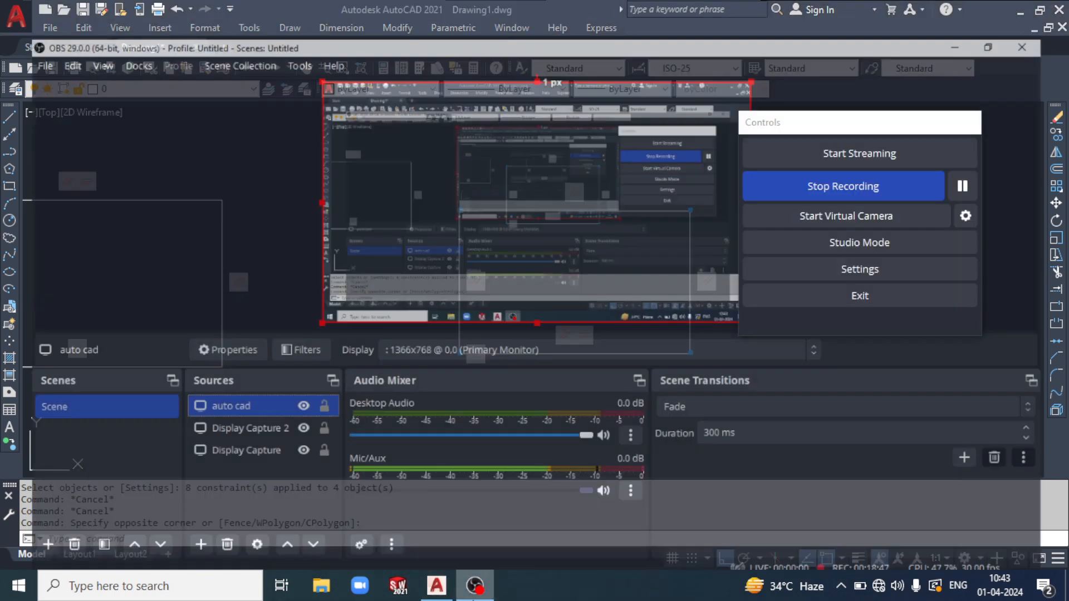